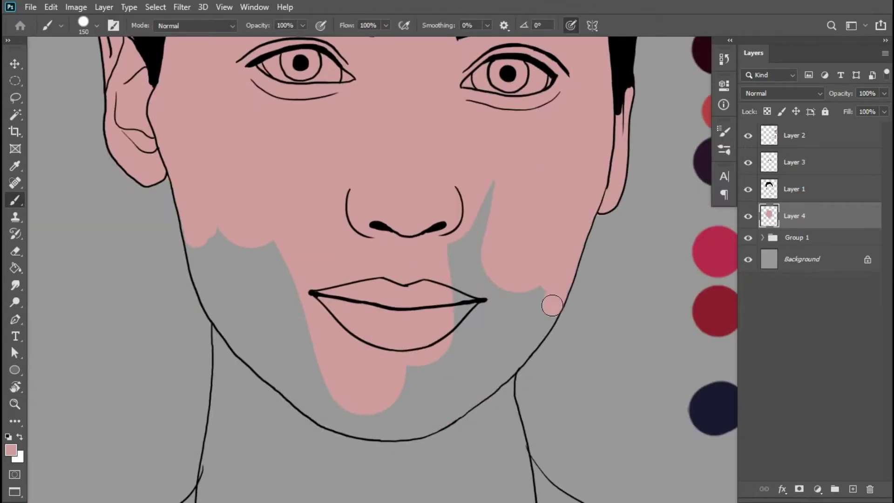
Paint the rest of the face down to the jawline in flat pink on Layer 4
left_click_drag(552, 305, 189, 207)
key("z")
left_click(267, 280, "alt")
key("b")
key("bracketright")
mouse_move(359, 130)
left_mouse_down()
mouse_move(267, 263)
mouse_move(285, 373)
mouse_move(471, 266)
left_mouse_up()
scroll(461, 266, "up", 2)
Select the pink overspill on the neck below the jawline with the Polygonal Lasso, delete it and deselect
key("l")
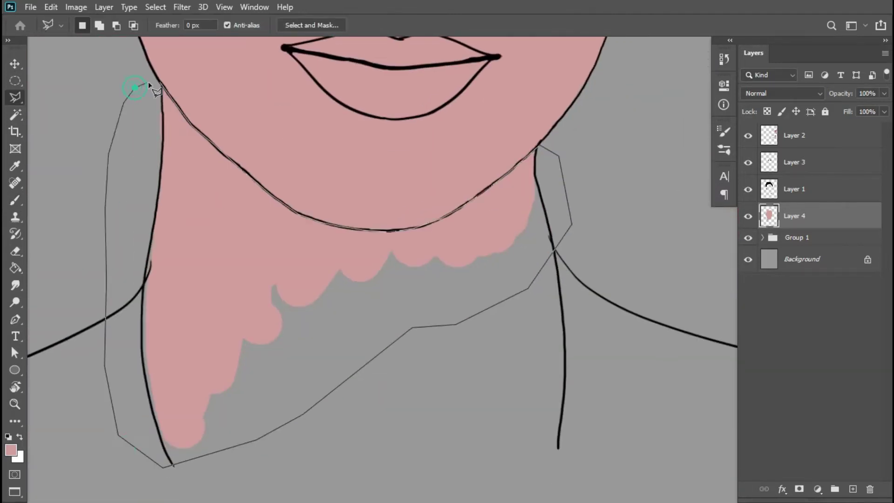
key("Delete")
key("ctrl+d")
key("ctrl+0")
key("ctrl+shift+s")
key("Return")
key("f")
key("f")
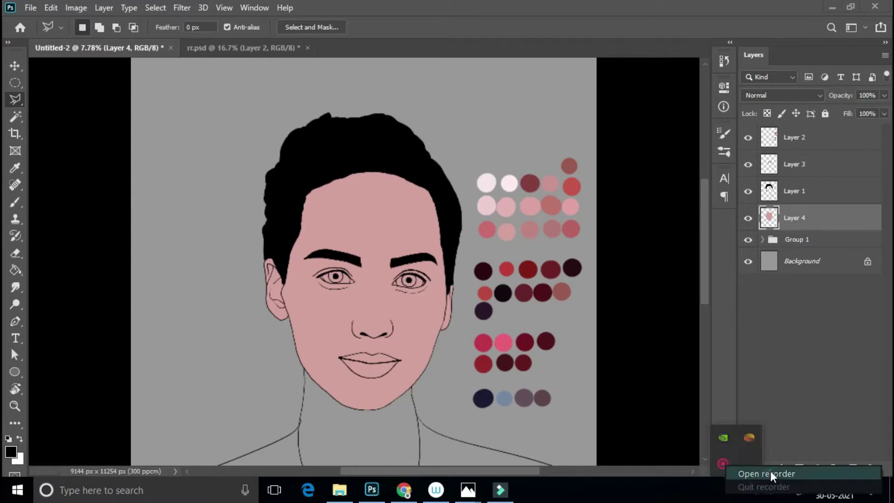
key("f")
Create a new layer above Layer 4 and clip it to the skin base
key("z")
key("ctrl+shift+n")
key("ctrl+alt+g")
Shade around both eyes, beside the nose bridge and under the nose with a soft dusty-maroon brush at 29% opacity and 23% flow
key("i")
key("z")
key("b")
right_click(303, 93)
key("Escape")
mouse_move(461, 240)
left_mouse_down()
mouse_move(410, 246)
mouse_move(447, 244)
left_mouse_up()
mouse_move(358, 235)
left_mouse_down()
mouse_move(332, 233)
mouse_move(467, 236)
mouse_move(454, 263)
mouse_move(299, 245)
mouse_move(321, 259)
mouse_move(322, 228)
mouse_move(353, 261)
left_mouse_up()
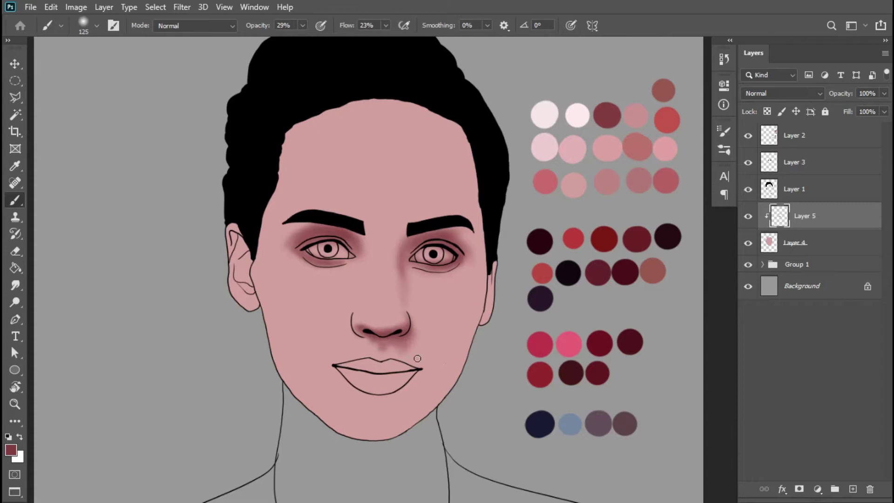
Sample a red palette swatch, enlarge the soft brush and shade the face's right edge, the jaw and the chin
left_click(615, 241, "alt")
key("bracketright")
key("bracketright")
key("bracketright")
key("bracketright")
key("bracketright")
key("bracketright")
key("bracketright")
mouse_move(472, 252)
left_mouse_down()
mouse_move(455, 135)
mouse_move(387, 251)
mouse_move(400, 201)
mouse_move(279, 359)
mouse_move(382, 419)
mouse_move(329, 410)
left_mouse_up()
Sample a skin tone from the face and blend rosy color over the cheek, nose sides, under-eye area and forehead edge
left_click(413, 320, "alt")
key("bracketright")
left_click_drag(294, 332, 273, 338)
left_click_drag(403, 246, 402, 292)
key("bracketleft")
left_click_drag(362, 242, 363, 251)
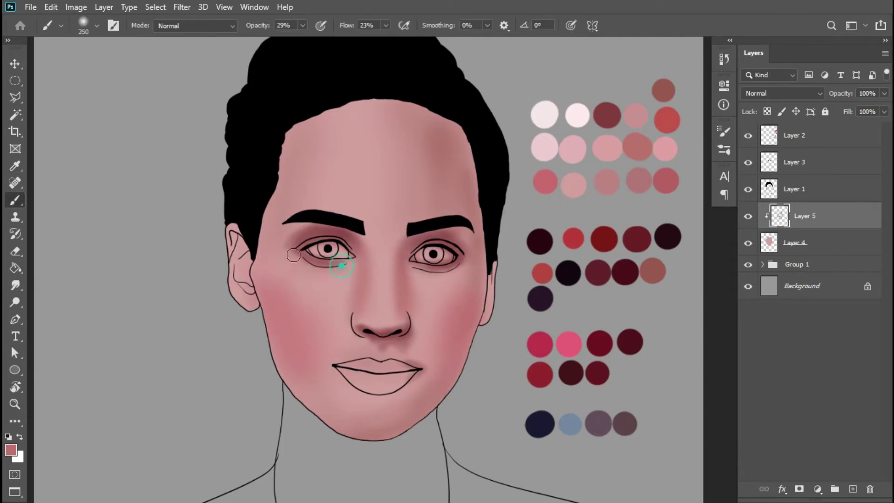
left_click_drag(296, 124, 302, 186)
Sample the brown palette swatch and shade beneath the lower lip and along the sides of the face
key("bracketright")
key("bracketright")
key("bracketright")
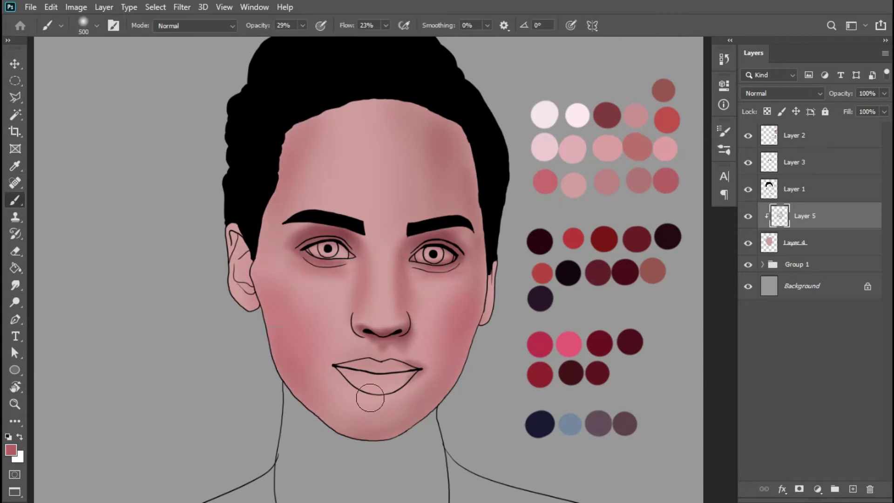
left_click(664, 91, "alt")
key("bracketleft")
key("bracketleft")
key("bracketleft")
key("bracketleft")
key("bracketleft")
left_click_drag(365, 393, 388, 396)
mouse_move(468, 260)
left_mouse_down()
mouse_move(475, 180)
mouse_move(375, 104)
mouse_move(261, 251)
mouse_move(242, 298)
left_mouse_up()
Sample the darkest maroon swatch and darken the skin around both eyes with a soft 100 px brush
key("z")
left_click(391, 287, "alt")
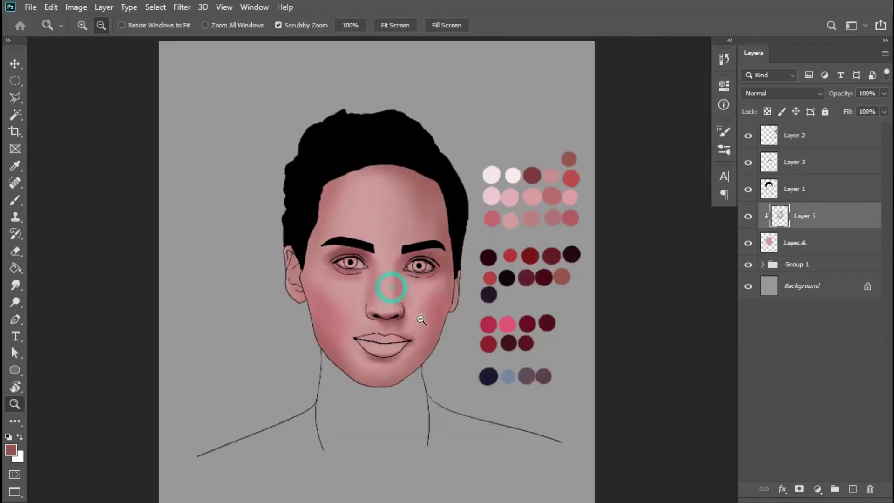
left_click(422, 320)
key("b")
scroll(387, 236, "down", 1)
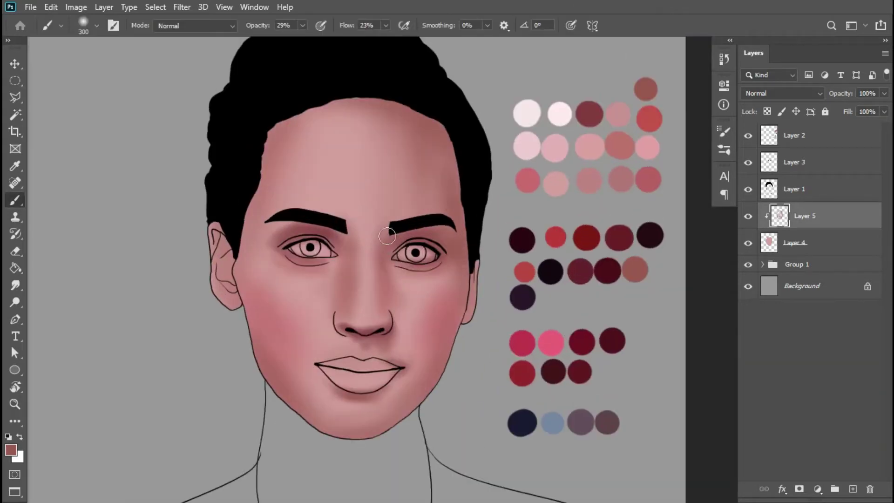
scroll(368, 265, "down", 2)
left_click(508, 233, "alt")
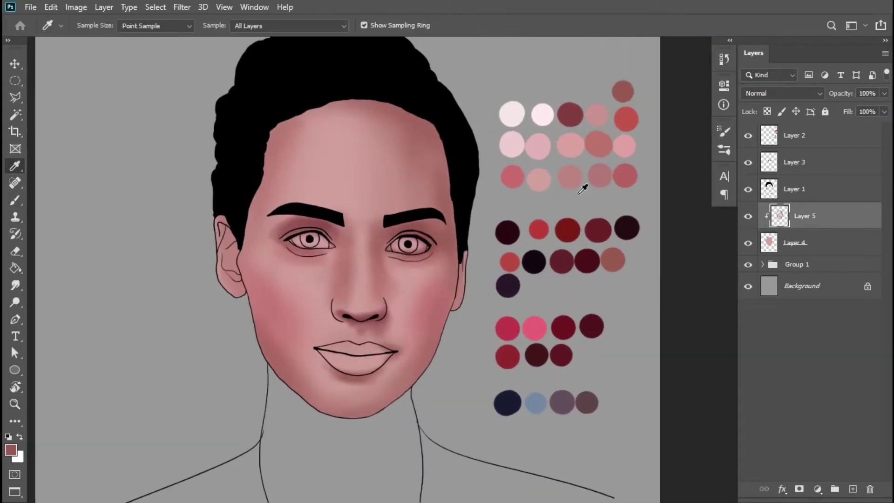
scroll(456, 223, "up", 1)
key("bracketleft")
key("bracketleft")
key("bracketleft")
key("bracketleft")
key("bracketleft")
key("bracketleft")
left_click_drag(424, 255, 430, 250)
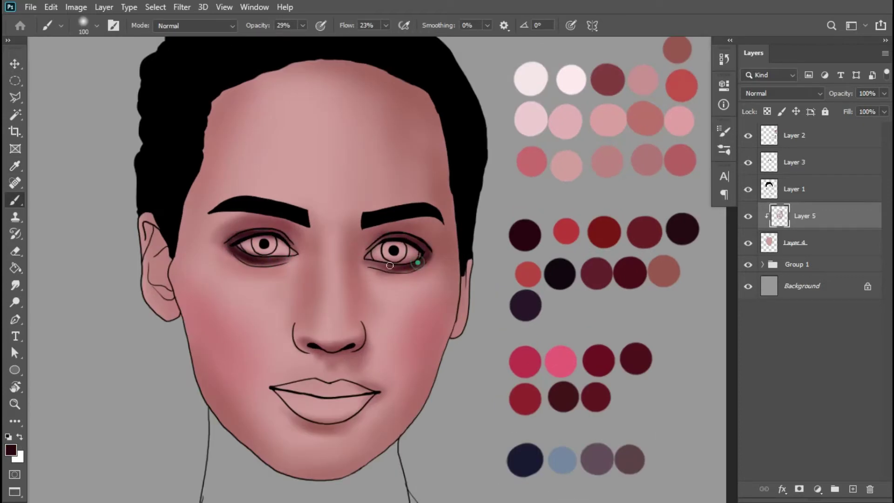
Sample the plum swatch and deepen the eye socket between the right eyebrow and the nose bridge with a larger brush
scroll(352, 245, "down", 2)
scroll(466, 252, "up", 1)
left_click(578, 263, "alt")
key("bracketright")
key("bracketright")
key("bracketright")
key("bracketright")
mouse_move(379, 214)
left_mouse_down()
mouse_move(326, 219)
mouse_move(410, 230)
left_mouse_up()
Sample the darkest maroon swatch, set the brush opacity to 22% and deepen the shadows around the eyes and nose bridge
key("bracketleft")
left_click(517, 245, "alt")
key("2")
key("2")
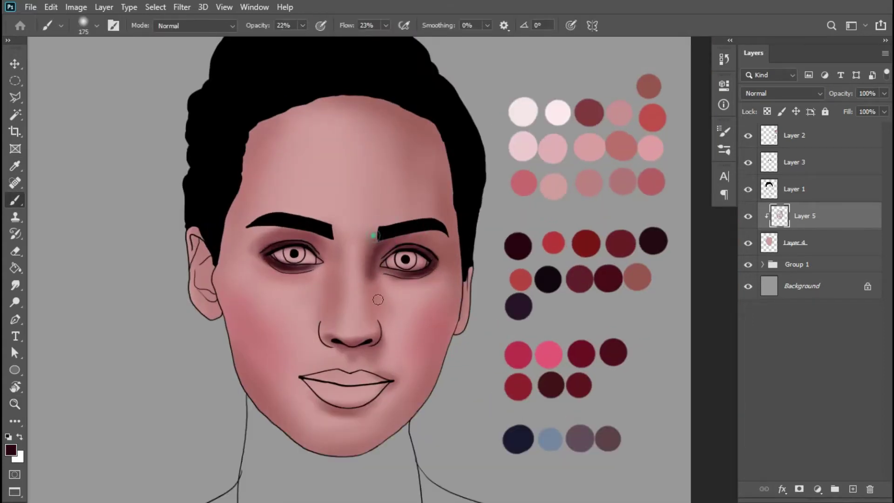
left_click_drag(293, 253, 336, 264)
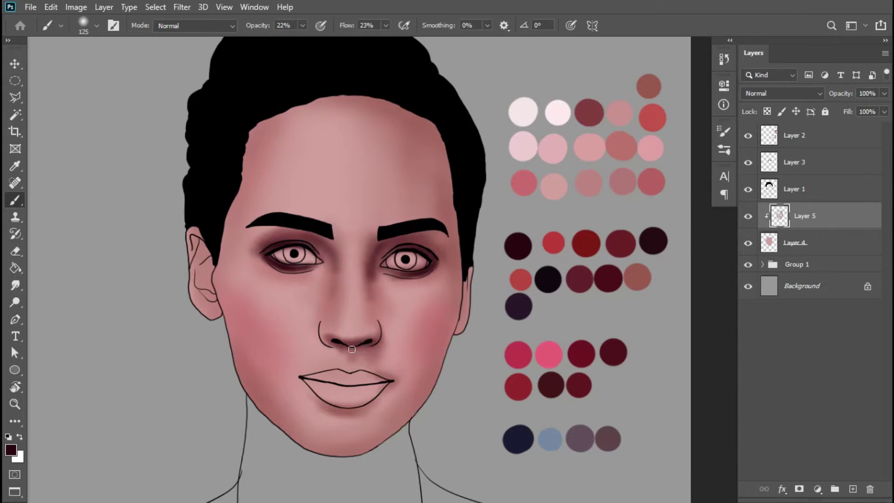
Deepen the shadows around the nostrils and under the nose, and darken the right jaw edge with a large brush
left_click_drag(368, 347, 383, 344)
key("bracketleft")
mouse_move(420, 409)
left_mouse_down()
mouse_move(379, 325)
mouse_move(405, 329)
mouse_move(418, 290)
mouse_move(474, 322)
left_mouse_up()
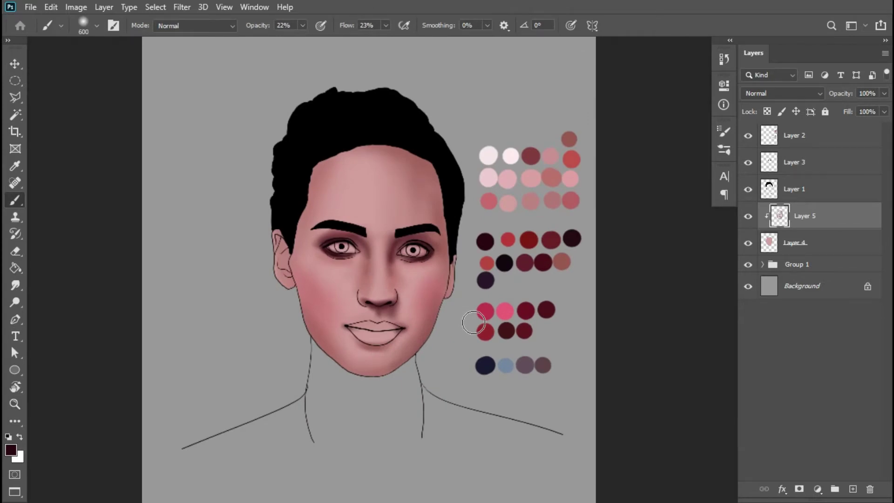
left_click_drag(461, 335, 484, 335)
Create another new layer above Layer 5, clipped to the skin base
key("ctrl+shift+n")
left_click(485, 147)
key("Return")
Set the brush opacity to 45%, sample the pale pink swatch and paint a highlight on the center of the forehead
left_click_drag(302, 25, 274, 46)
left_click(554, 115, "alt")
key("bracketleft")
key("bracketleft")
key("bracketleft")
mouse_move(321, 149)
left_mouse_down()
mouse_move(372, 132)
mouse_move(340, 180)
mouse_move(275, 159)
mouse_move(374, 145)
mouse_move(309, 147)
mouse_move(343, 140)
left_mouse_up()
key("bracketleft")
key("bracketleft")
Paint a pale pink highlight above the left eyebrow with the textured brush at 45% opacity and 21% flow
scroll(305, 140, "down", 5)
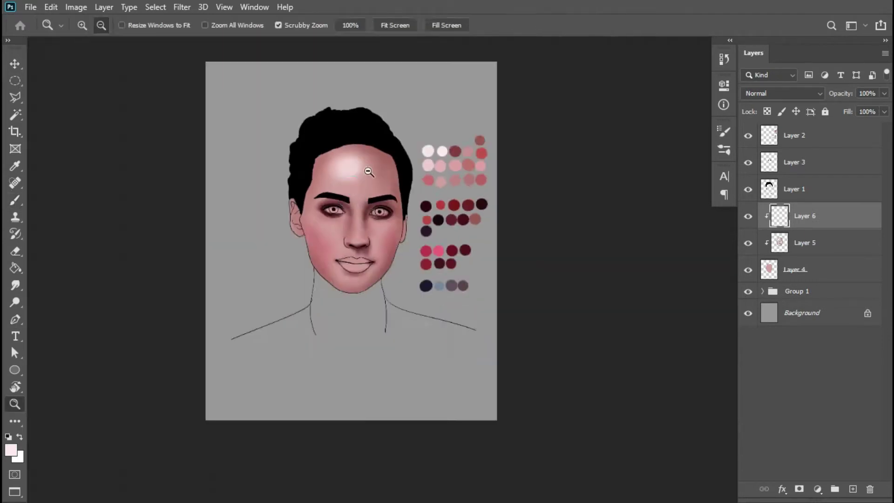
scroll(376, 184, "up", 4)
scroll(343, 178, "down", 1)
left_click_drag(338, 205, 311, 208)
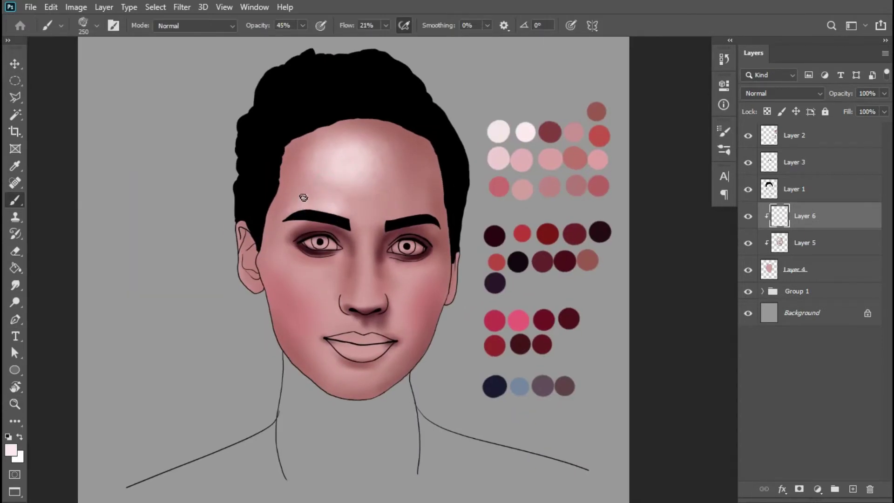
key("bracketleft")
Add pale pink highlights to the nose, upper lip area, chin and the cheek below the left eye
scroll(313, 191, "up", 1)
scroll(307, 219, "down", 3)
scroll(301, 247, "up", 5)
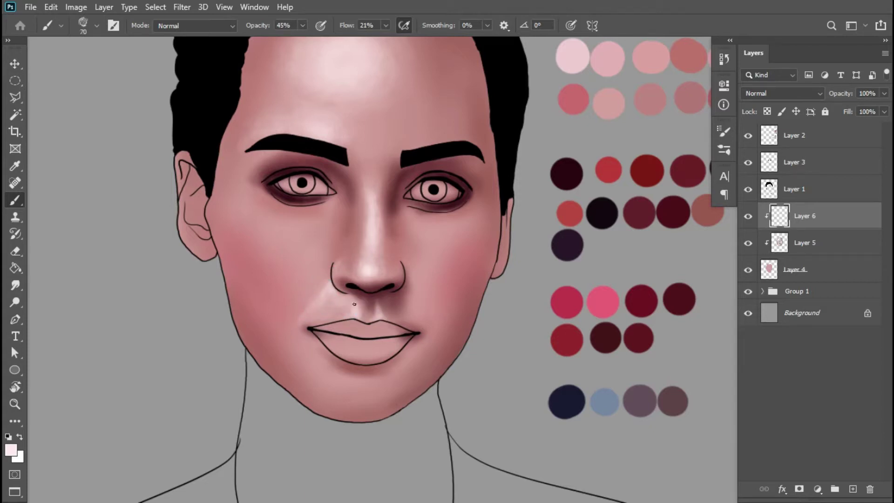
mouse_move(332, 385)
left_mouse_down()
mouse_move(348, 400)
mouse_move(307, 279)
mouse_move(315, 268)
left_mouse_up()
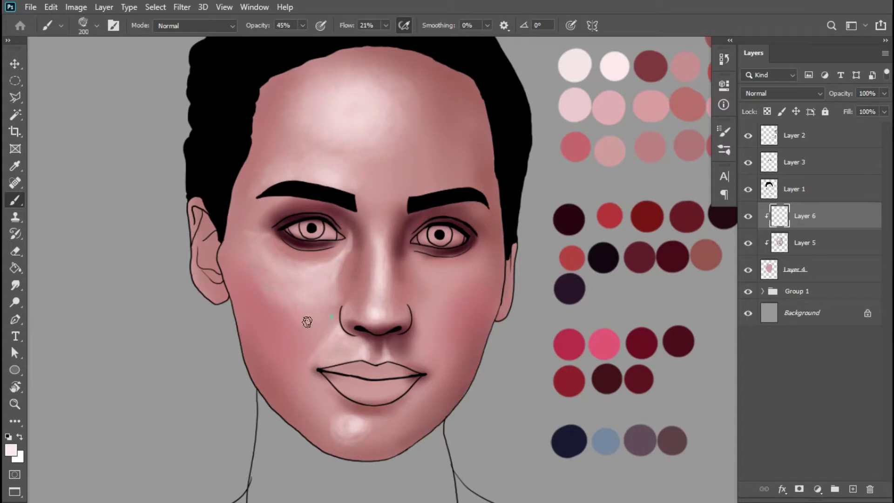
Add pale pink highlights to the cheek below the right eye and soften the forehead and chin highlights
left_click(265, 200, "alt")
left_click(365, 261)
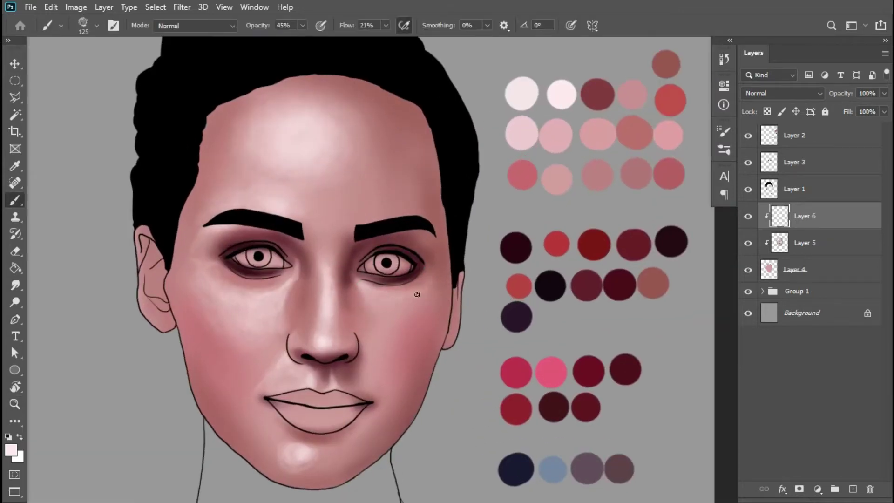
left_click(294, 287, "alt")
left_click(293, 287, "alt")
left_click(248, 208)
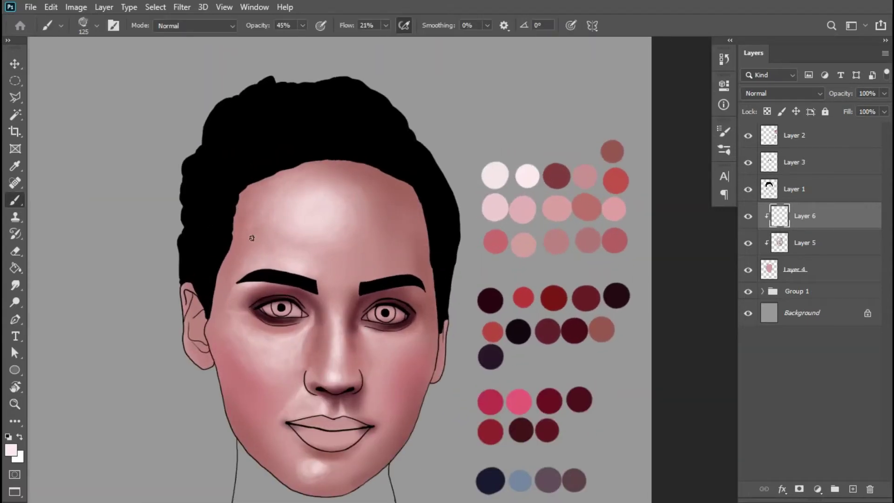
left_click(288, 183, "alt")
left_click(312, 299)
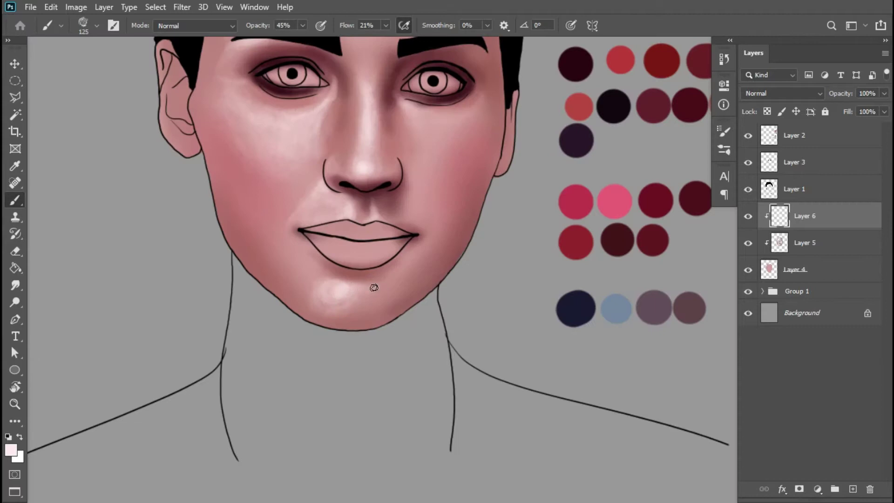
left_click(350, 300, "alt")
Create a new layer above Layer 6 and paint the white of the right eye in pale pink
key("ctrl+shift+n")
key("Return")
left_click(451, 236)
left_click(430, 276)
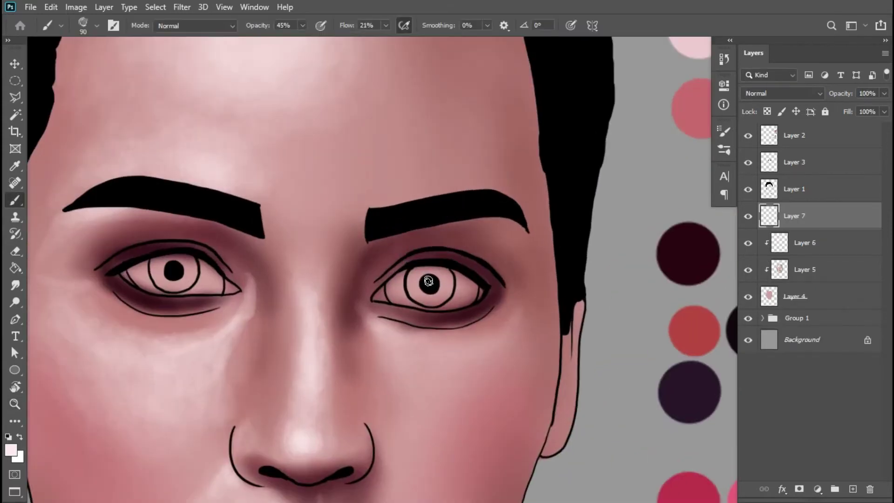
left_click_drag(377, 296, 475, 298)
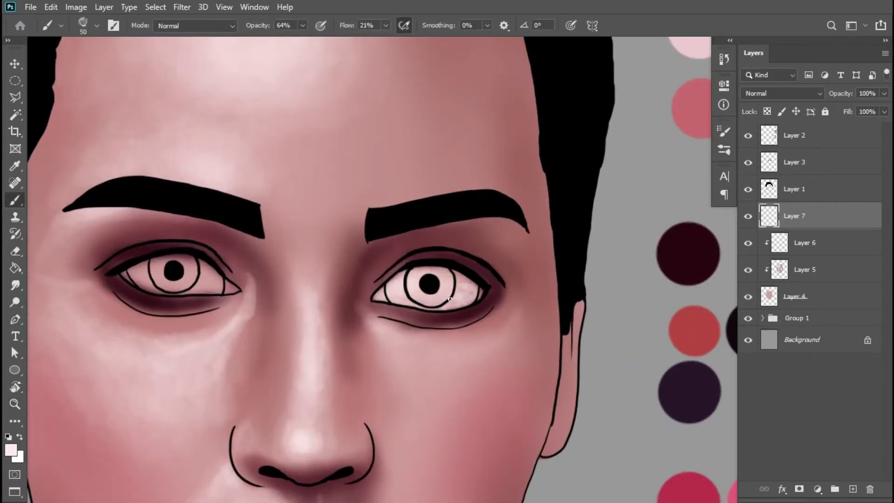
Paint the white of the left eye and choose a lighter near-white color to brighten both eyes
left_click(442, 292, "alt")
left_click(390, 305)
mouse_move(74, 275)
left_mouse_down()
mouse_move(122, 266)
mouse_move(196, 289)
mouse_move(139, 298)
left_mouse_up()
left_click(10, 449)
key("Return")
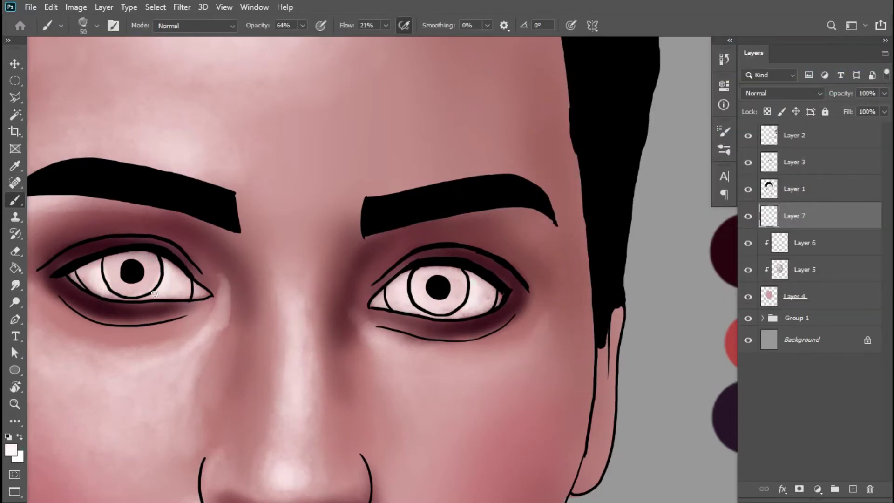
left_click(407, 282, "alt")
left_click(401, 275)
Choose a dark blue foreground color and fill the right eye's iris on a new layer above Layer 7
left_click(536, 283, "alt")
left_click(463, 313)
left_click(10, 449)
key("Return")
mouse_move(458, 338)
left_mouse_down()
mouse_move(488, 374)
mouse_move(498, 352)
mouse_move(498, 365)
mouse_move(487, 347)
left_mouse_up()
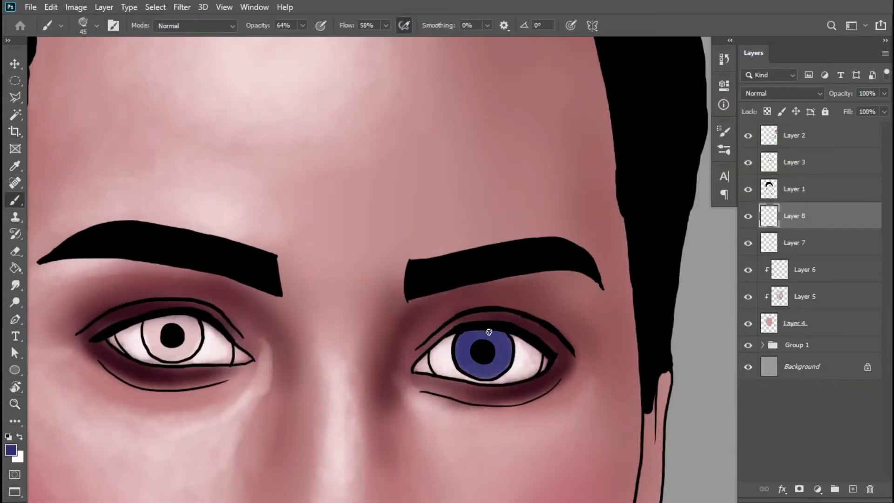
Fill the left eye's iris with the same dark blue
left_click(487, 347, "alt")
left_click(498, 319)
mouse_move(154, 279)
left_mouse_down()
mouse_move(186, 272)
mouse_move(171, 257)
mouse_move(154, 280)
mouse_move(181, 264)
left_mouse_up()
Choose olive #757227 as the foreground color and paint a ring around the pupil in both irises
left_click(181, 270, "ctrl")
left_click(11, 449)
left_click(727, 218)
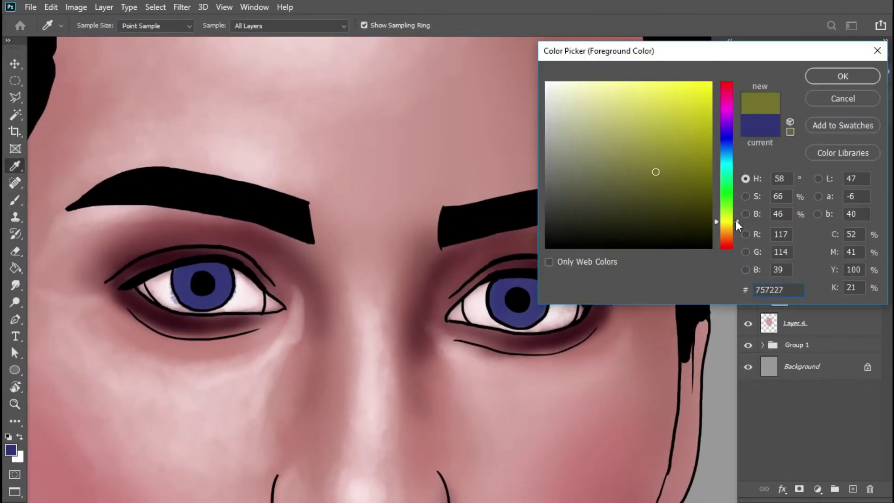
key("Return")
left_click(516, 298)
left_click(201, 279)
Paint fine darker blue streaks in the irises with a small brush, blending the blue into the olive rings
key("[")
left_click(535, 289, "alt")
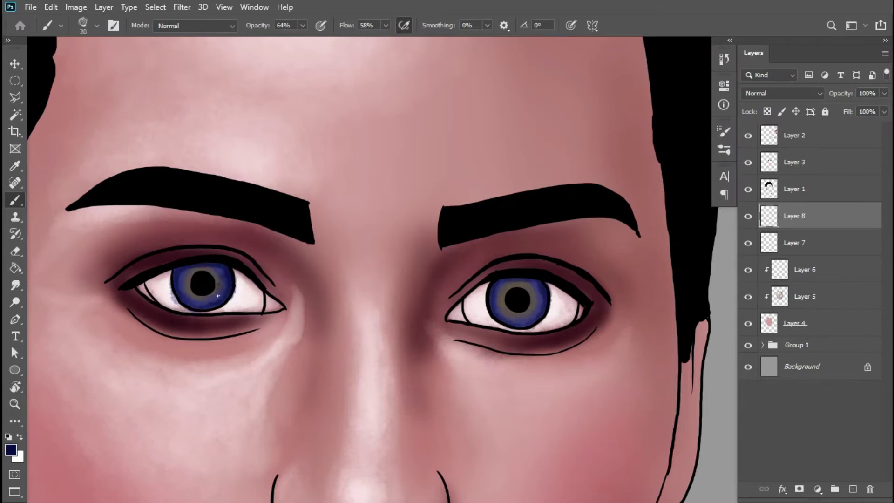
key("bracketright")
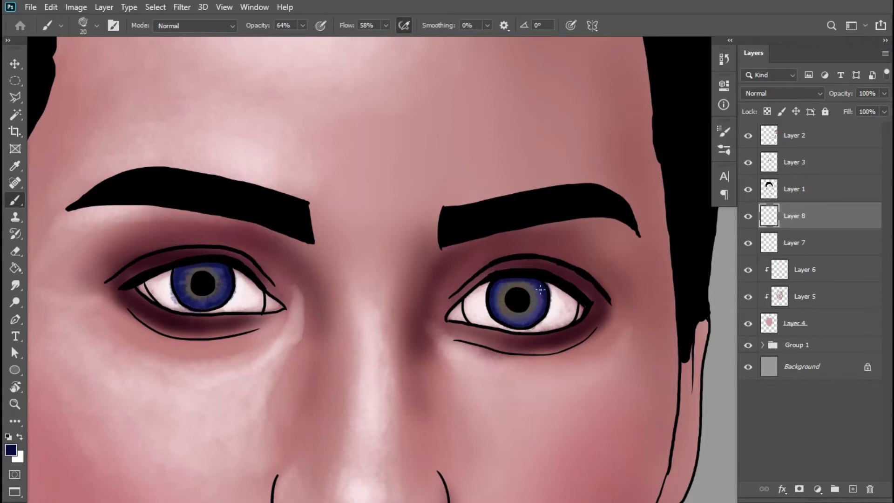
mouse_move(535, 298)
left_mouse_down()
mouse_move(481, 330)
mouse_move(536, 287)
left_mouse_up()
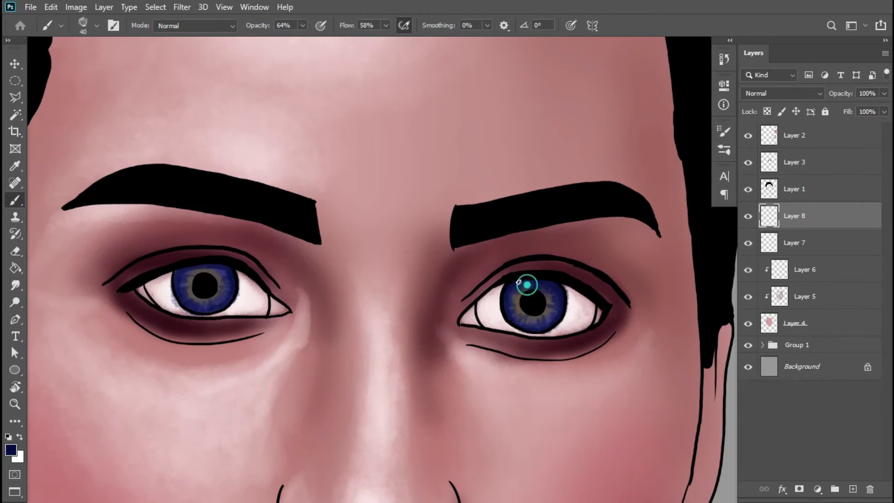
Shade the upper part of both irises with soft black at 19% opacity and 18% flow
key("1")
key("5")
key("d")
left_click(385, 25)
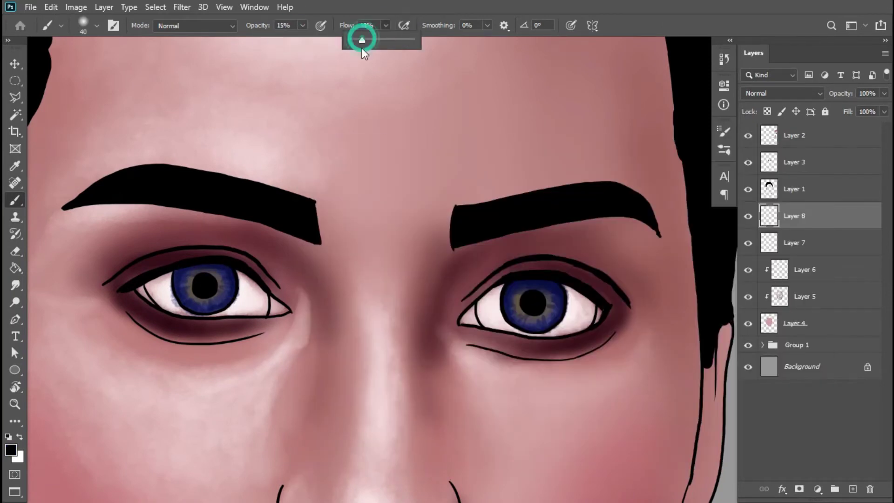
scroll(194, 235, "down", 1)
key("1")
key("9")
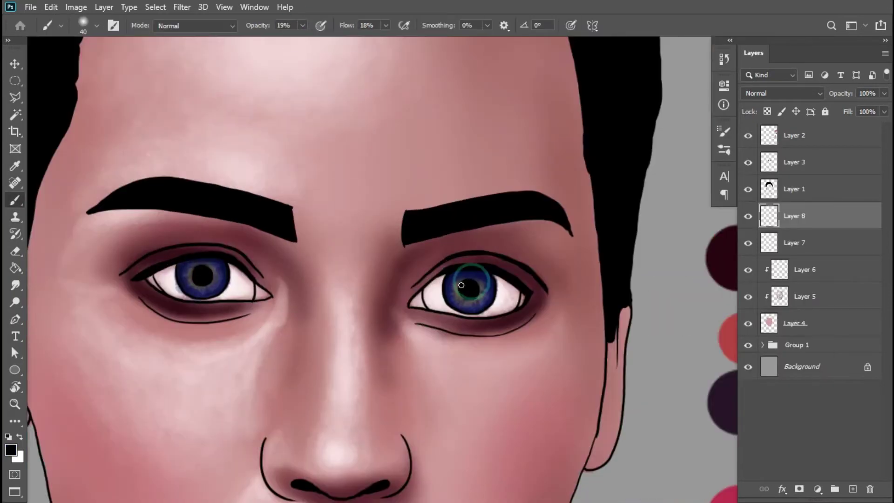
scroll(443, 293, "down", 2)
scroll(443, 293, "up", 2)
Choose a muted olive foreground color and set the brush to 31% opacity and 33% flow
left_click(129, 285, "alt")
key("i")
left_click(10, 450)
left_click(727, 230)
left_click(837, 76)
key("b")
key("3")
key("1")
key("shift+3")
key("shift+3")
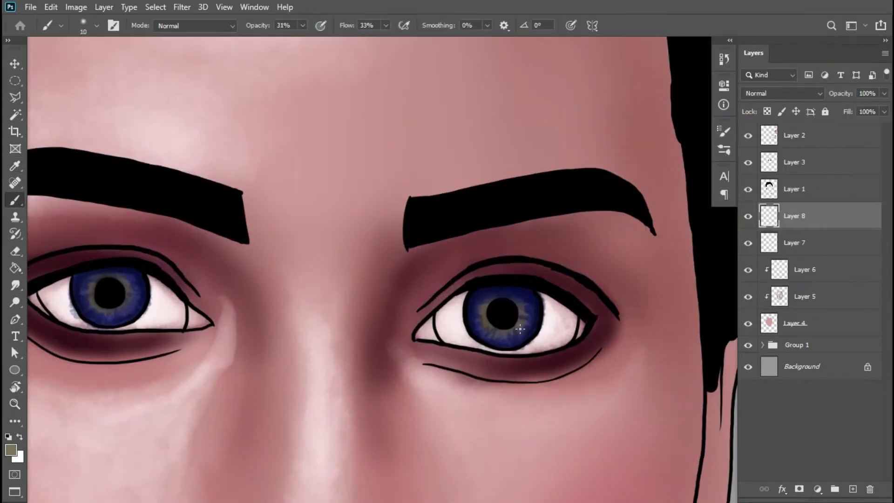
Paint olive-brown streaks around both pupils with a size 10 brush at 37% opacity and 45% flow
key("bracketleft")
scroll(534, 324, "up", 2)
key("3")
key("7")
key("shift+4")
key("shift+5")
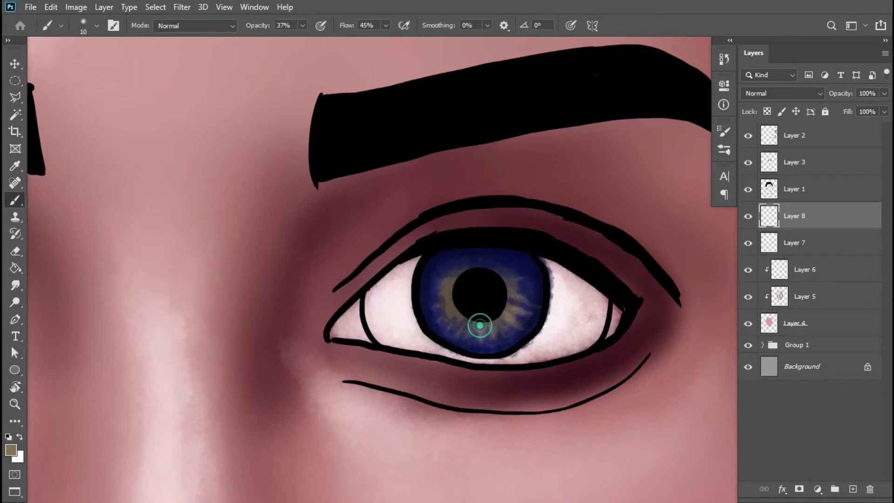
scroll(480, 317, "down", 2)
scroll(326, 302, "up", 2)
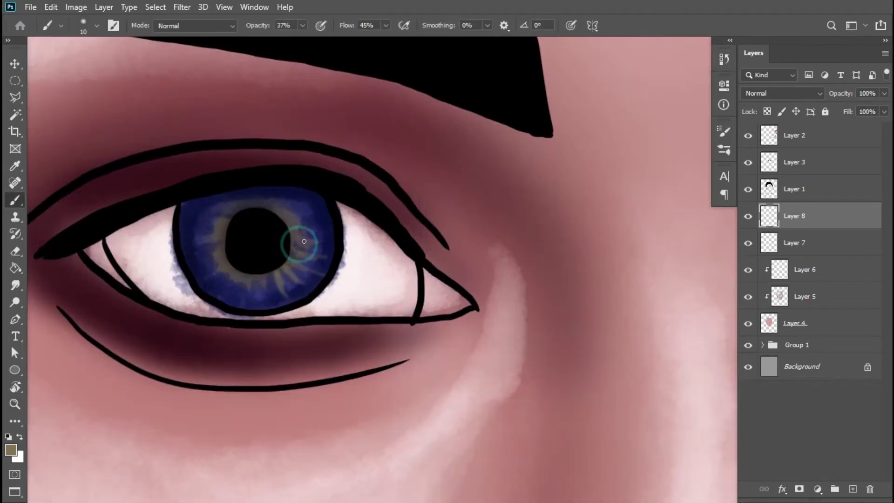
Add finer, lighter tan streaks radiating from the pupils with a size 7 brush at 54% opacity and 64% flow
scroll(233, 269, "down", 2)
scroll(571, 260, "up", 2)
key("bracketleft")
key("bracketleft")
key("bracketleft")
key("5")
key("4")
key("shift+6")
key("shift+4")
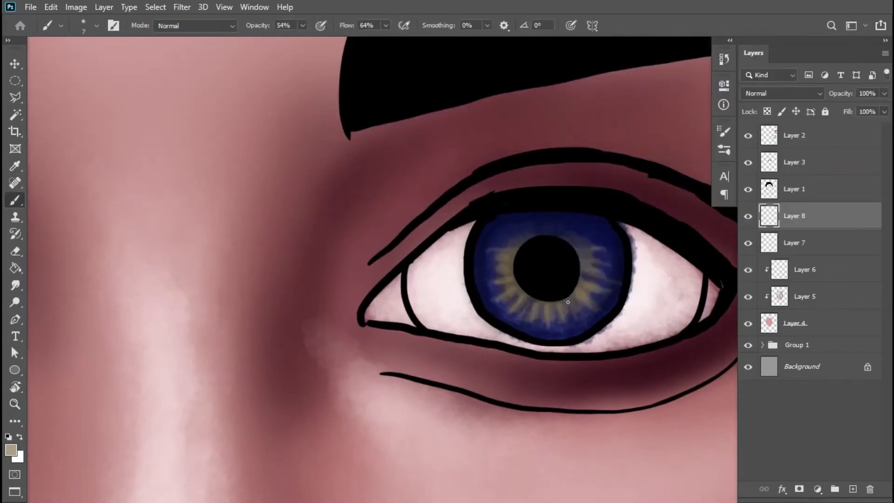
Draw thin light tan looping fibers across the blue of the irises at 35% opacity
key("3")
key("5")
mouse_move(579, 302)
left_mouse_down()
mouse_move(526, 321)
mouse_move(486, 252)
mouse_move(552, 225)
left_mouse_up()
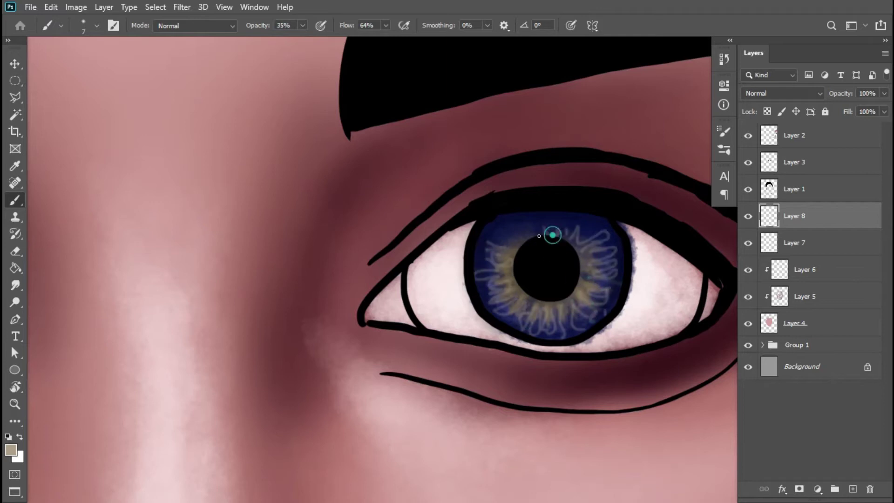
scroll(567, 234, "down", 1)
scroll(279, 289, "up", 1)
Darken the upper irises under the eyelids with a size 40 black brush at 17% opacity and 21% flow
key("z")
scroll(466, 309, "down", 2)
scroll(515, 303, "up", 2)
key("b")
key("bracketright")
key("bracketright")
key("bracketright")
key("bracketright")
key("bracketright")
left_click_drag(302, 26, 285, 43)
left_click_drag(386, 25, 354, 38)
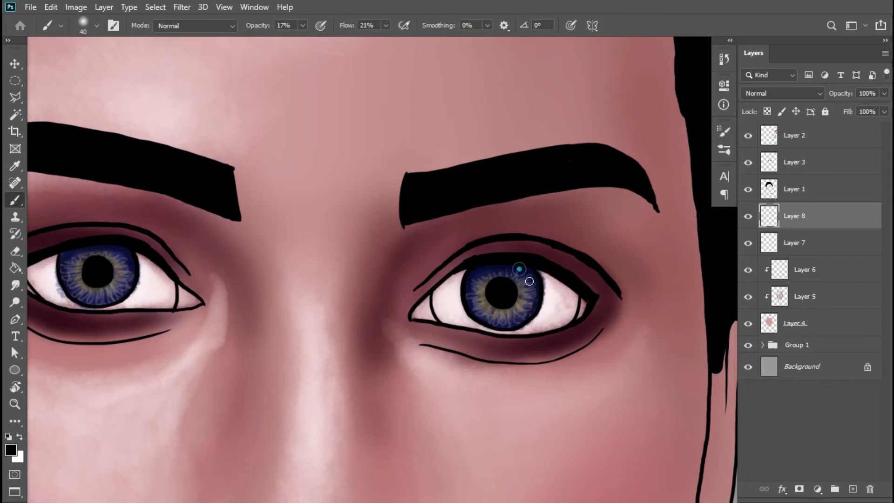
Deepen the dark shading in both irises with a size 35 black brush at 22% opacity
key("bracketleft")
key("2")
key("2")
key("z")
scroll(443, 255, "down", 2)
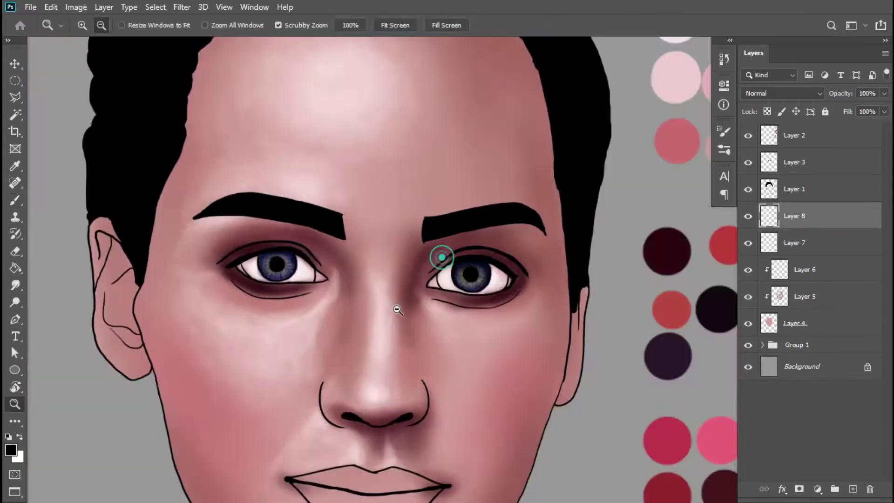
scroll(269, 258, "up", 2)
key("b")
key("z")
scroll(399, 263, "down", 3)
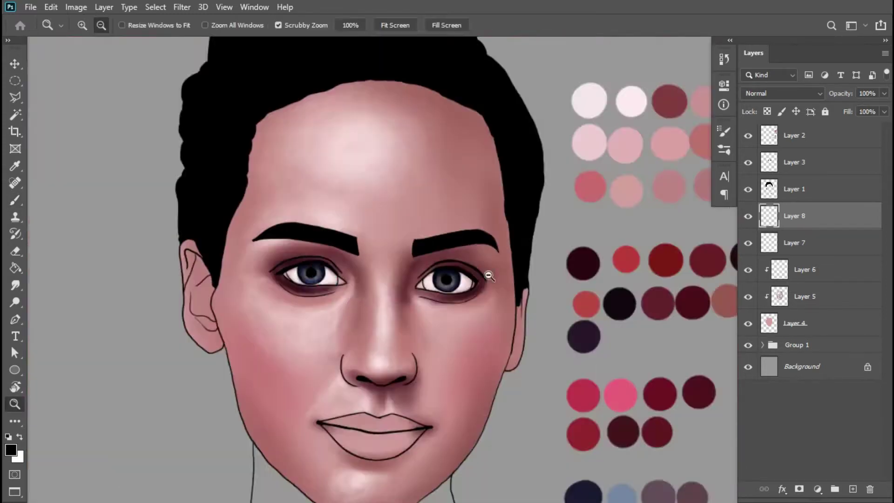
Add a new layer above Layer 8 and set up a white brush at 58% opacity and 55% flow
scroll(488, 274, "up", 3)
key("b")
key("ctrl+shift+alt+n")
key("5")
key("8")
key("shift+5")
key("shift+5")
scroll(493, 234, "up", 3)
key("x")
Add a new layer above Layer 1 and dab a round white catchlight beside the pupil in each eye
left_click(801, 189)
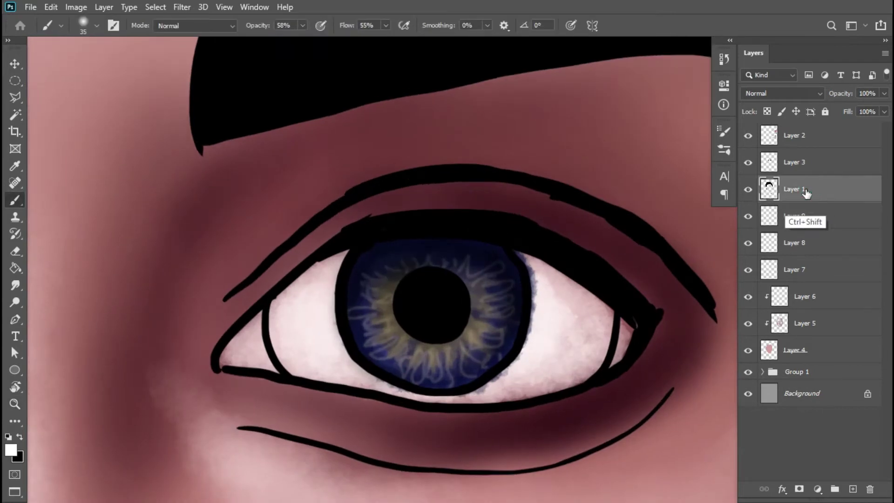
key("ctrl+shift+alt+n")
left_click(401, 267)
key("z")
scroll(443, 249, "down", 3)
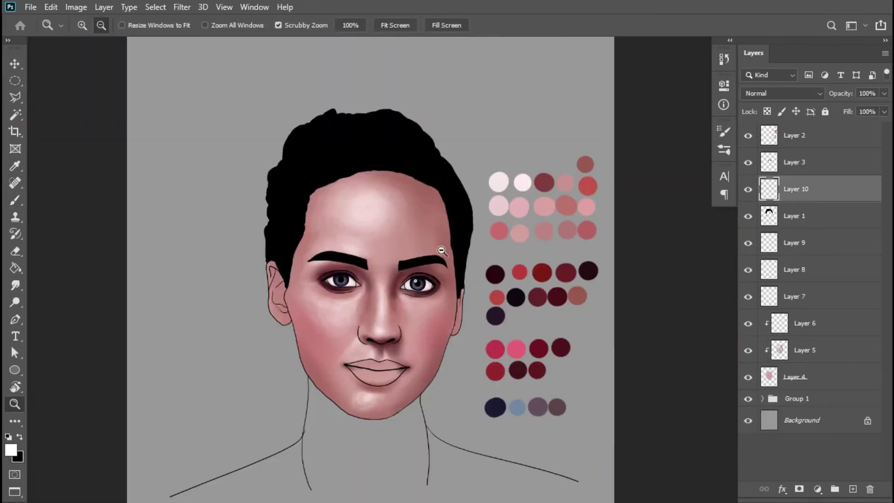
scroll(385, 275, "up", 3)
scroll(384, 275, "down", 3)
scroll(261, 261, "up", 1)
scroll(379, 319, "down", 4)
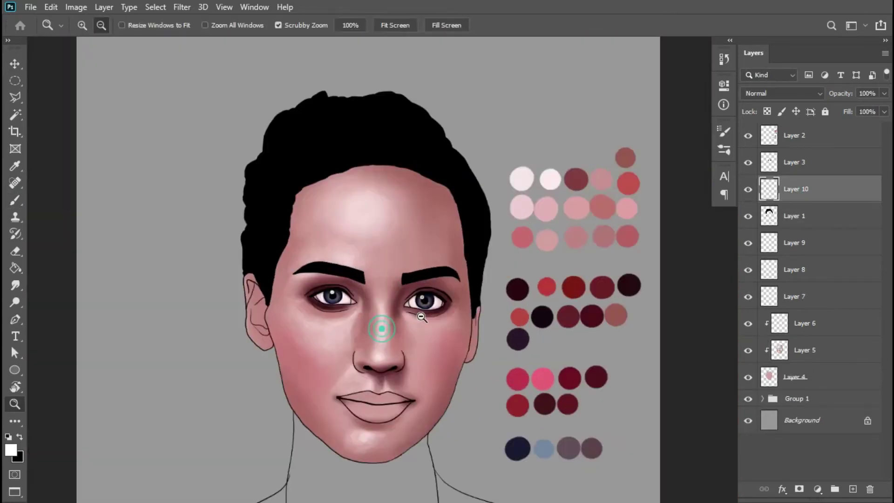
scroll(473, 273, "up", 5)
Paint soft black eyeliner along the right eye's upper lid and outer corner, size 30, 36% opacity, 26% flow
key("b")
key("x")
key("2")
key("8")
left_click_drag(385, 25, 373, 46)
key("3")
key("6")
key("bracketright")
left_click_drag(526, 264, 535, 259)
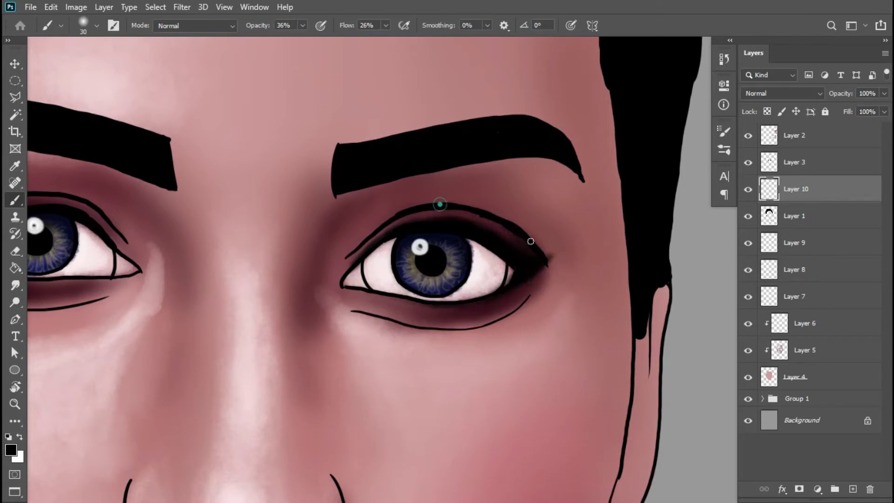
left_click_drag(520, 240, 548, 256)
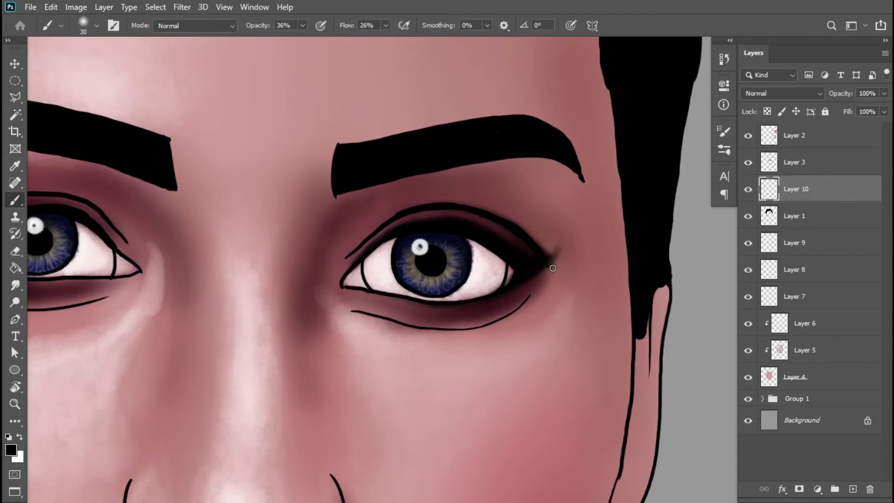
Darken the right eye's lower outer lash line and extend matching black eyeliner around the left eye
left_click(489, 278, "alt")
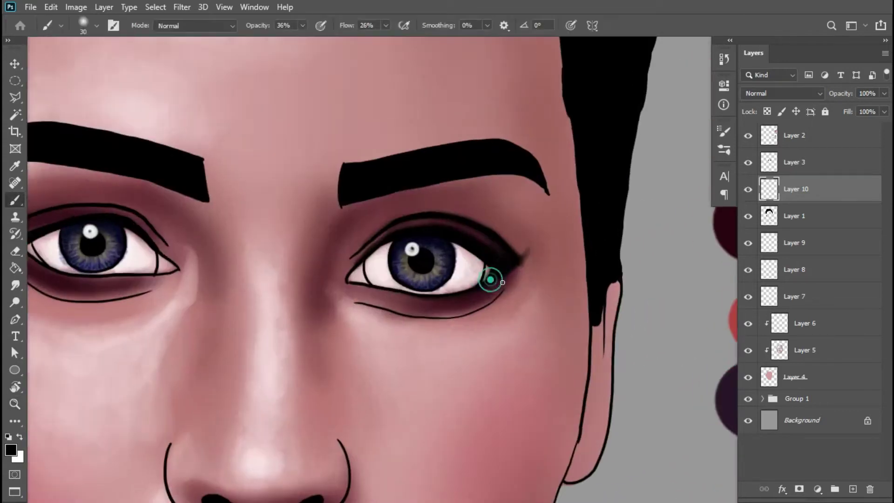
left_click(299, 244, "alt")
mouse_move(194, 245)
left_mouse_down()
mouse_move(208, 244)
mouse_move(191, 242)
left_mouse_up()
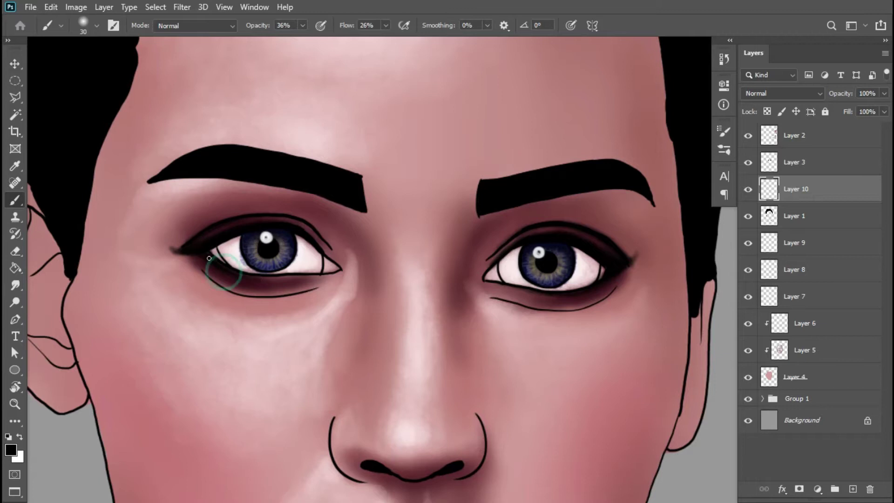
left_click(201, 232)
Darken the nostrils and the corners of the mouth with soft black
key("z")
left_click(323, 322, "alt")
left_click(344, 319)
key("b")
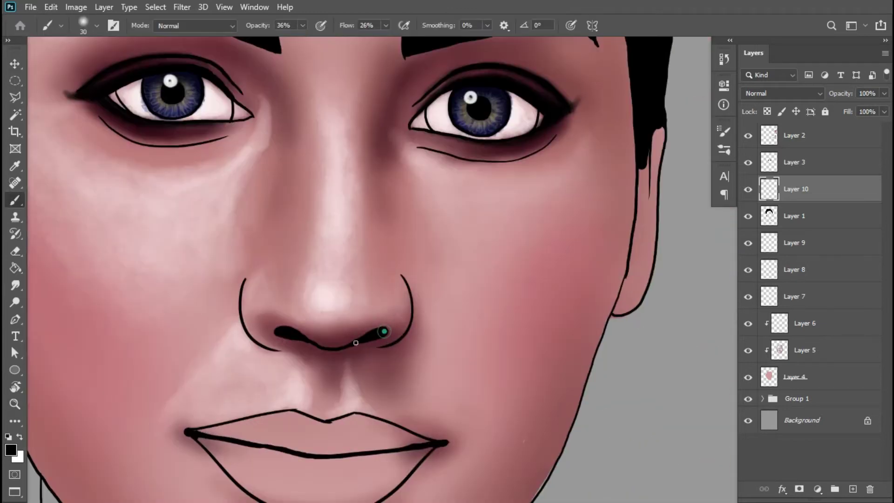
key("z")
left_click(409, 323, "alt")
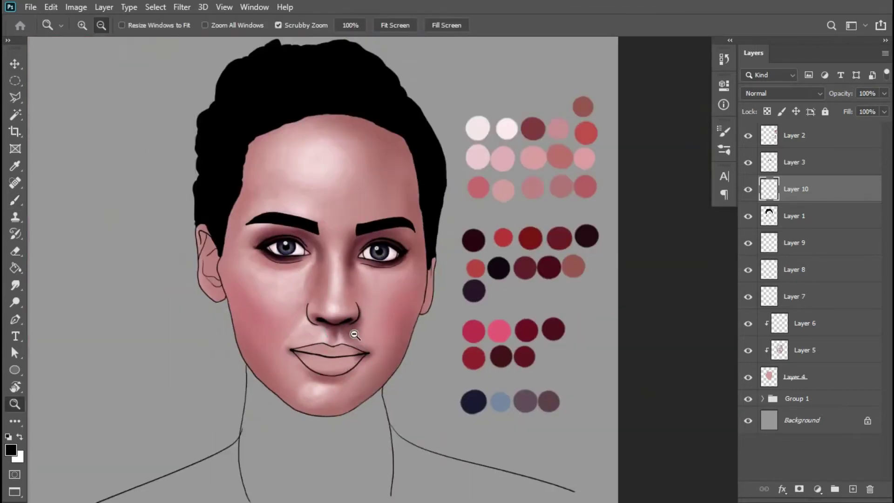
left_click(388, 343)
key("b")
key("z")
left_click(334, 345, "alt")
Sample the very dark maroon swatch and shade the corners of the right eye
left_click(375, 275)
key("b")
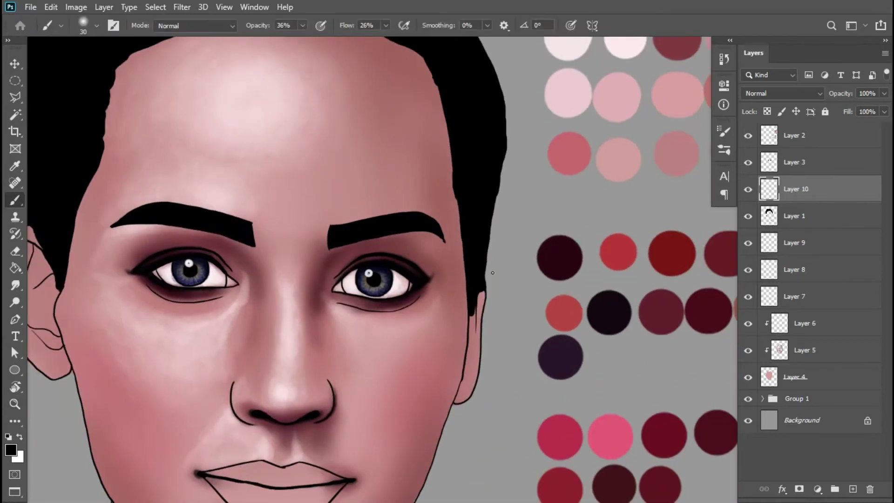
key("z")
left_click(419, 278)
key("b")
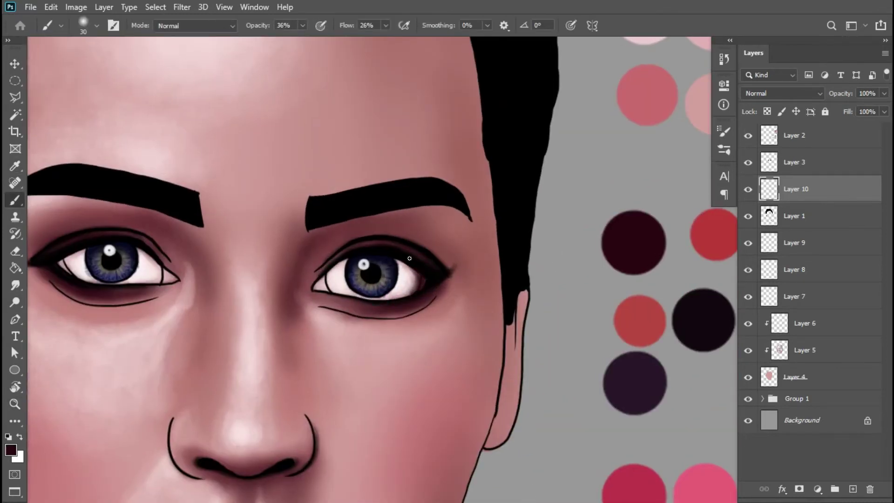
key("z")
left_click(345, 261, "alt")
left_click(371, 282)
Shade the outer and inner corners of the left eye with the same dark maroon
key("b")
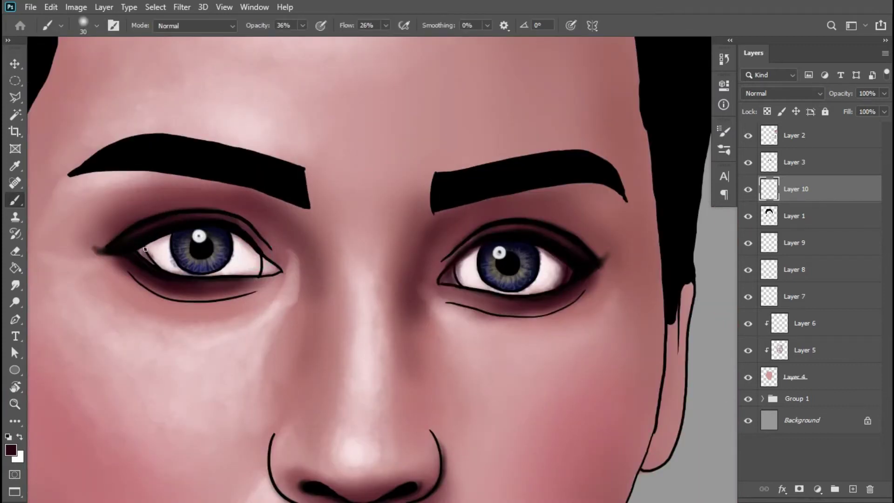
left_click_drag(133, 247, 144, 246)
left_click_drag(251, 251, 232, 235)
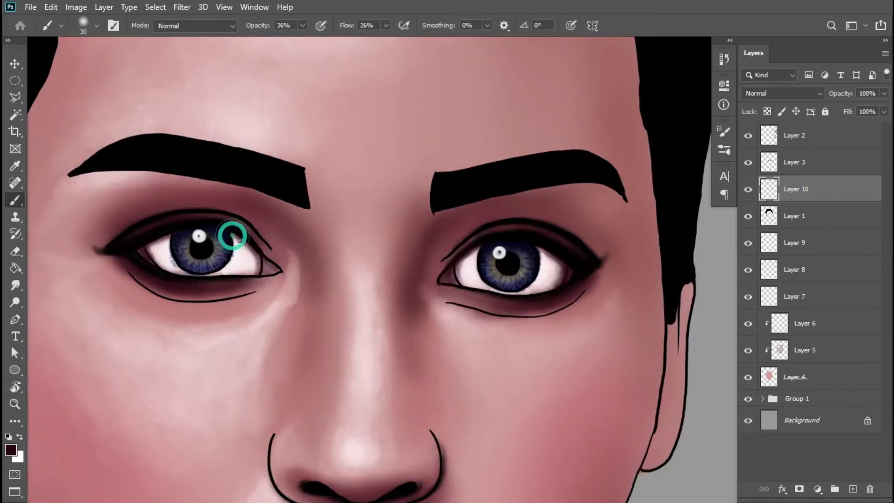
Sample the deep red swatch and fill the upper lip at 100% opacity and flow
key("z")
left_click(274, 270, "alt")
left_click(426, 256, "alt")
left_click(360, 283, "alt")
left_click(359, 283, "alt")
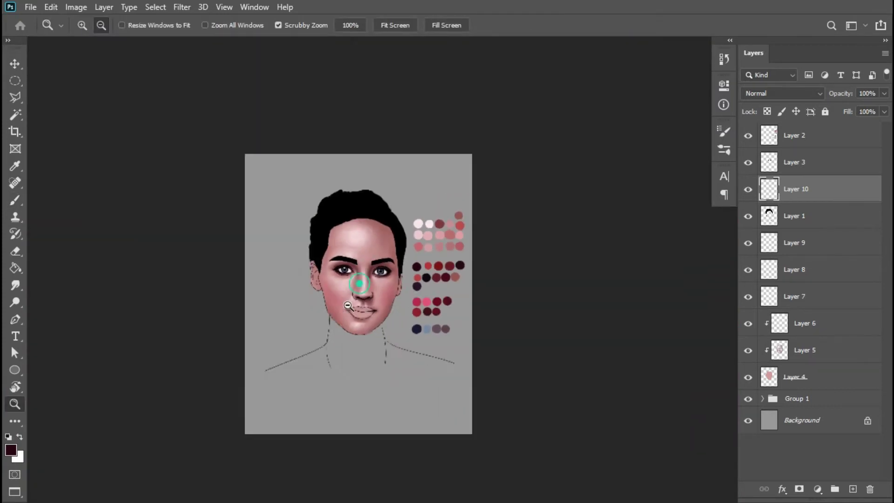
left_click(347, 305)
key("b")
left_click(656, 278, "alt")
scroll(293, 299, "up", 2)
left_click_drag(235, 308, 210, 309)
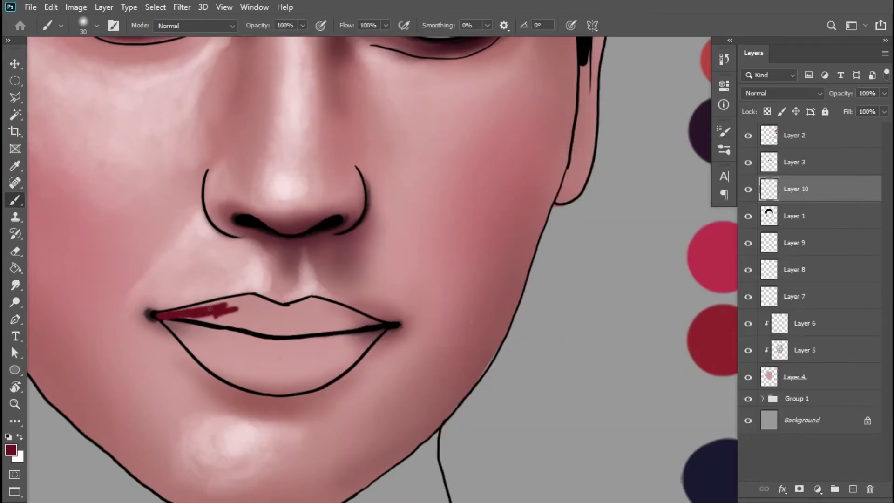
mouse_move(288, 310)
left_mouse_down()
mouse_move(329, 307)
mouse_move(376, 324)
mouse_move(237, 329)
mouse_move(232, 304)
mouse_move(314, 326)
left_mouse_up()
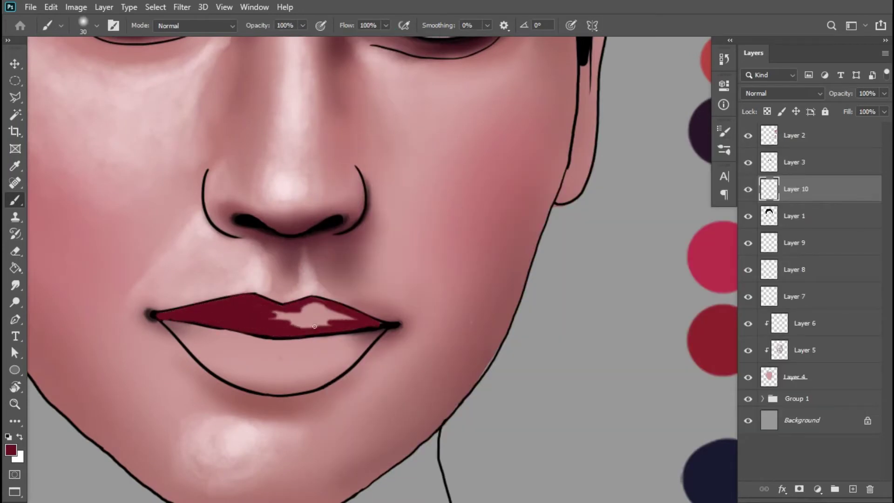
mouse_move(229, 327)
left_mouse_down()
mouse_move(253, 340)
mouse_move(377, 332)
mouse_move(329, 326)
left_mouse_up()
key("ctrl+z")
Sample the crimson swatch, adjust it to a darker crimson, and fill the lower lip with it
mouse_move(422, 342)
left_mouse_down()
mouse_move(164, 334)
mouse_move(150, 367)
left_mouse_up()
left_click(463, 286, "alt")
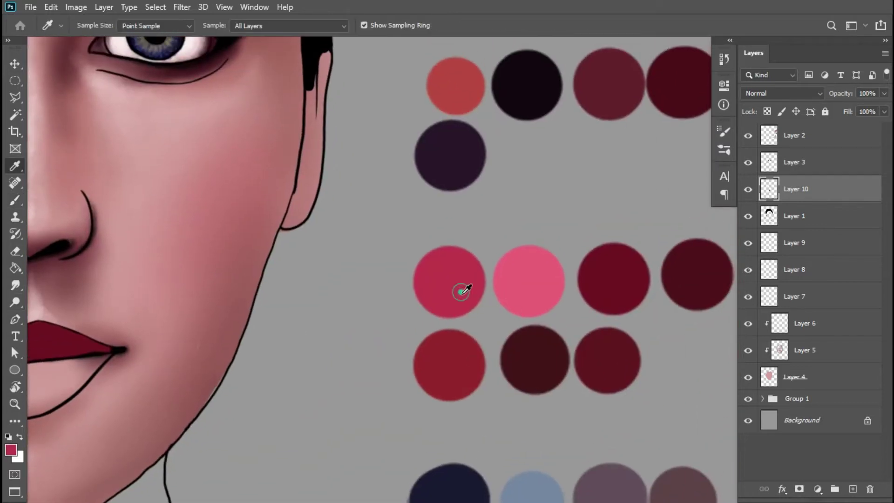
left_click_drag(463, 286, 796, 245)
left_click(11, 450)
left_click(841, 75)
key("bracketright")
key("bracketright")
mouse_move(305, 340)
left_mouse_down()
mouse_move(437, 317)
mouse_move(234, 310)
mouse_move(373, 343)
left_mouse_up()
key("bracketleft")
mouse_move(252, 338)
left_mouse_down()
mouse_move(303, 373)
mouse_move(306, 362)
mouse_move(375, 367)
left_mouse_up()
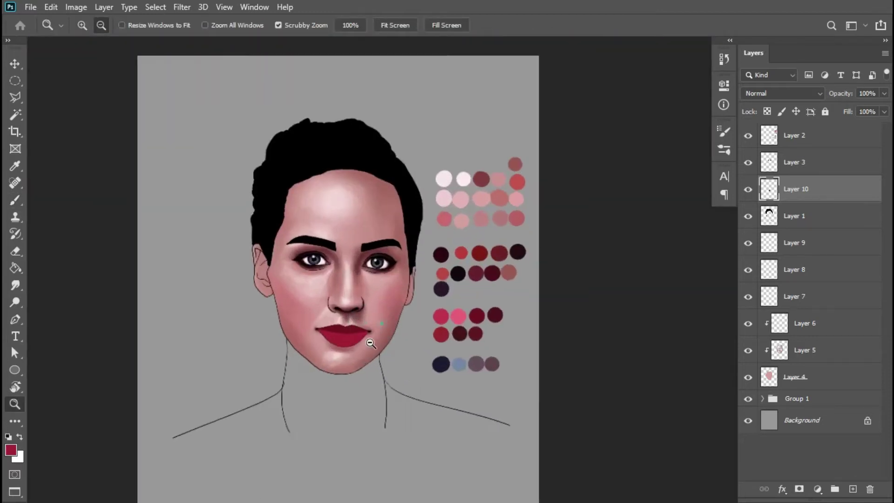
On a new layer above Layer 10, paint a dark line between the lips and shade the upper lip dark maroon at 40% opacity
left_click(625, 324)
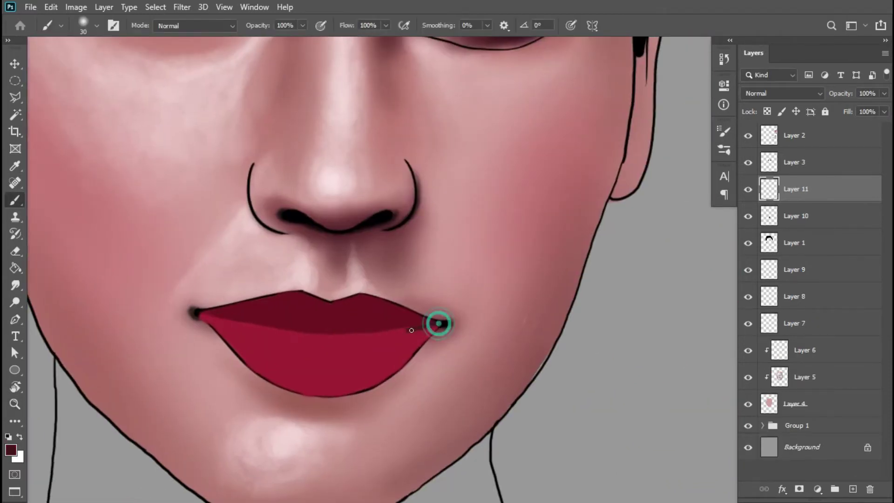
left_click(302, 25)
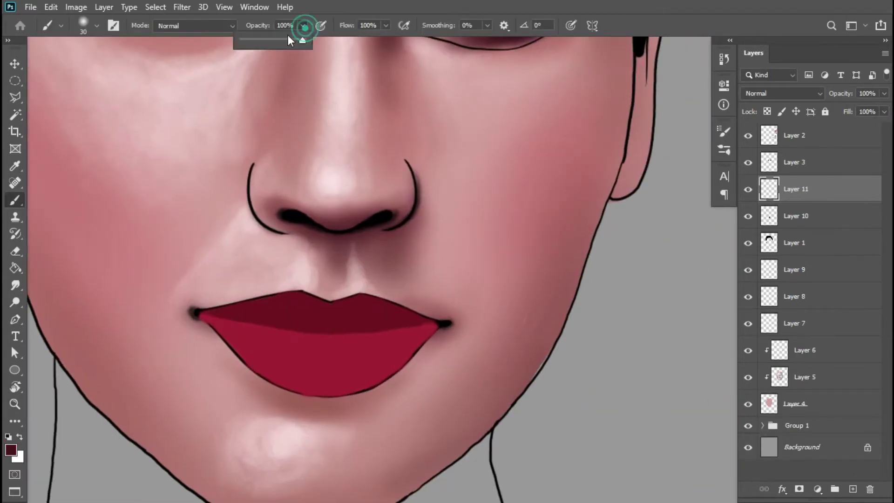
mouse_move(194, 315)
left_mouse_down()
mouse_move(295, 331)
mouse_move(390, 331)
mouse_move(289, 330)
left_mouse_up()
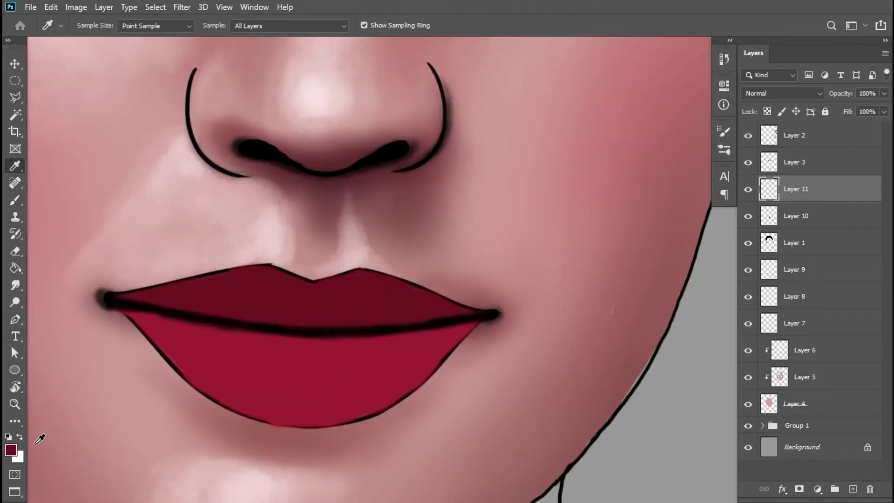
left_click(11, 449)
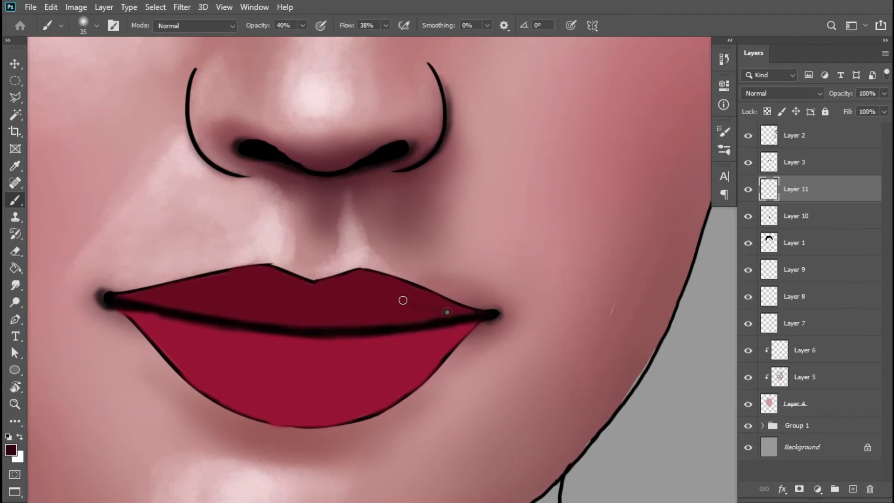
mouse_move(403, 300)
left_mouse_down()
mouse_move(327, 324)
mouse_move(141, 298)
mouse_move(240, 305)
mouse_move(388, 290)
mouse_move(345, 319)
mouse_move(195, 315)
left_mouse_up()
Shade the edges of the lower lip with dark red using a larger soft brush at 40% opacity and 38% flow
key("bracketright")
key("bracketright")
key("bracketright")
key("bracketright")
key("bracketright")
left_click_drag(386, 347, 473, 322)
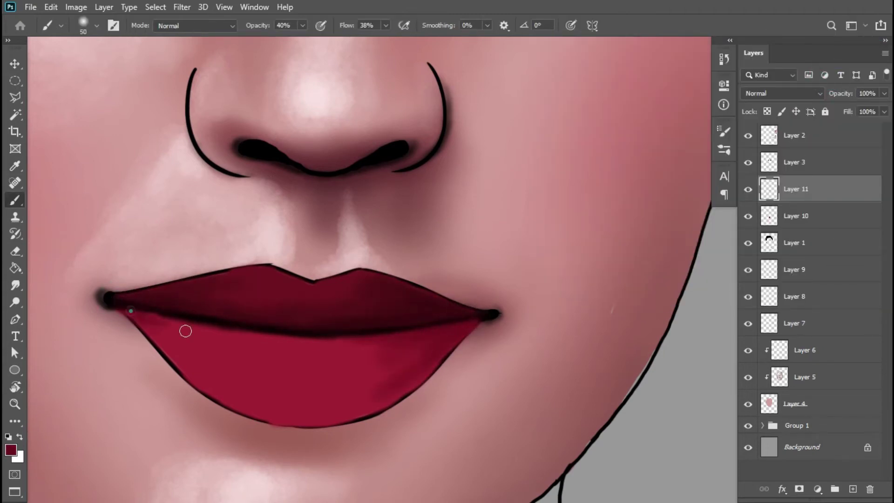
key("bracketright")
key("bracketright")
key("bracketright")
key("bracketright")
key("bracketright")
mouse_move(185, 330)
left_mouse_down()
mouse_move(255, 340)
mouse_move(144, 313)
mouse_move(394, 377)
mouse_move(162, 329)
mouse_move(371, 326)
mouse_move(425, 255)
mouse_move(423, 339)
mouse_move(417, 334)
mouse_move(443, 344)
left_mouse_up()
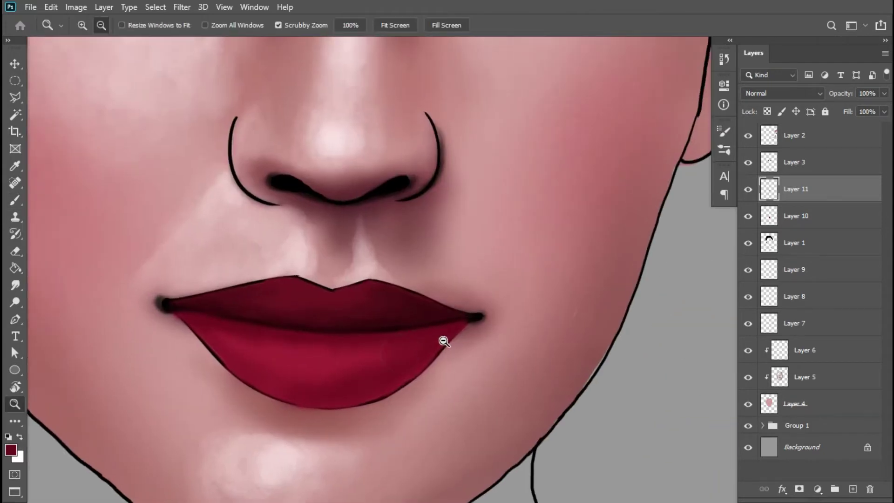
Sample the lower lip's crimson and blend lighter red across the lower lip and along the upper lip's edge
left_click(379, 365, "alt")
key("Return")
key("bracketleft")
key("bracketleft")
key("bracketleft")
key("bracketright")
mouse_move(225, 334)
left_mouse_down()
mouse_move(294, 362)
mouse_move(286, 344)
mouse_move(250, 352)
mouse_move(429, 342)
left_mouse_up()
key("bracketleft")
key("bracketleft")
key("bracketleft")
key("bracketleft")
key("bracketleft")
key("bracketleft")
mouse_move(210, 293)
left_mouse_down()
mouse_move(292, 316)
mouse_move(226, 296)
mouse_move(366, 303)
mouse_move(363, 329)
mouse_move(216, 383)
left_mouse_up()
Paint soft pink vertical highlight streaks across the lower lip with a 35 px brush
left_click(280, 320, "alt")
key("bracketright")
key("bracketright")
mouse_move(197, 317)
left_mouse_down()
mouse_move(250, 349)
mouse_move(433, 333)
left_mouse_up()
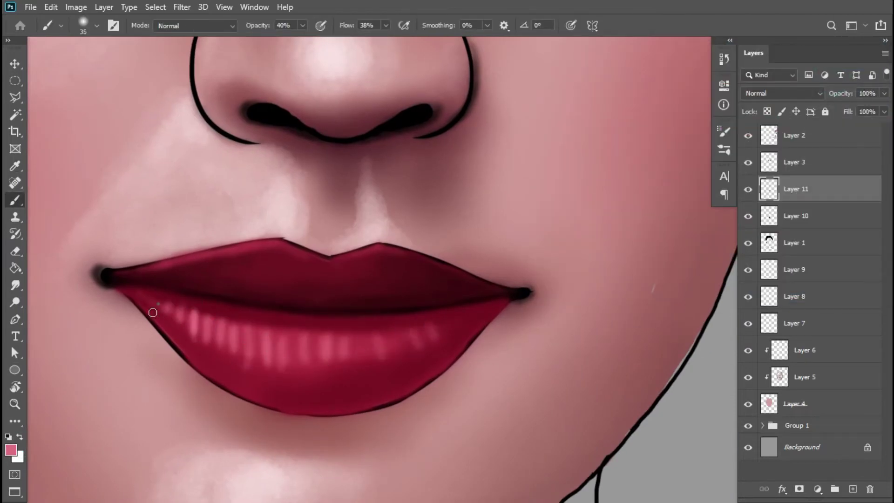
mouse_move(290, 389)
left_mouse_down()
mouse_move(311, 355)
mouse_move(396, 368)
left_mouse_up()
Add finer, paler pink highlight streaks to the lower lip with a brush of about 20 px
key("bracketright")
key("bracketright")
key("bracketright")
key("bracketleft")
key("bracketleft")
key("bracketleft")
key("bracketleft")
left_click(284, 356, "alt")
mouse_move(278, 392)
left_mouse_down()
mouse_move(262, 349)
mouse_move(250, 375)
mouse_move(215, 327)
mouse_move(201, 343)
mouse_move(177, 323)
mouse_move(140, 321)
left_mouse_up()
left_click(246, 336, "alt")
left_click(303, 354, "ctrl")
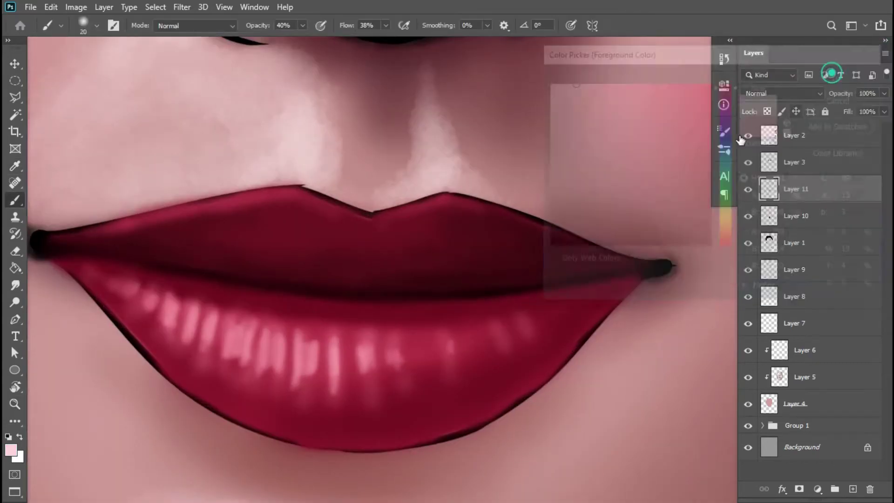
key("bracketleft")
left_click(300, 357, "alt")
mouse_move(295, 378)
left_mouse_down()
mouse_move(283, 337)
mouse_move(193, 313)
mouse_move(109, 274)
left_mouse_up()
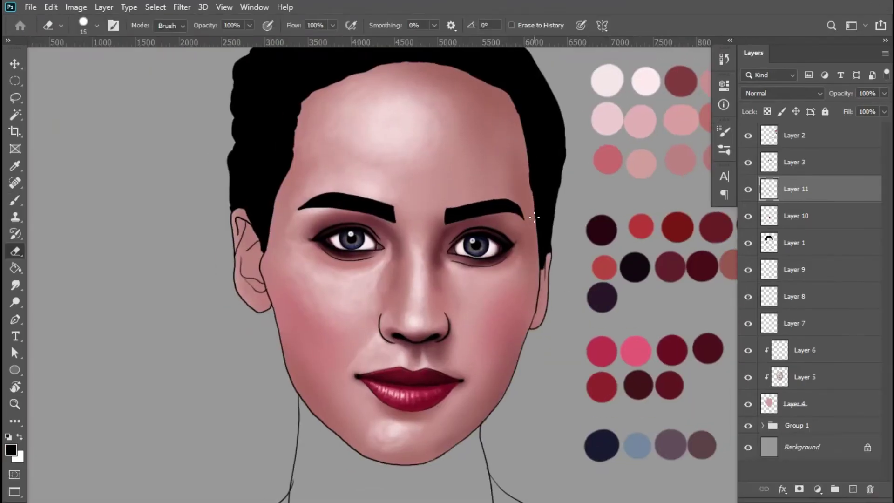
Add a new layer above Layer 6 and group all portrait layers from Layer 4 up to Layer 3
key("ctrl+shift+n")
left_click(569, 132)
key("e")
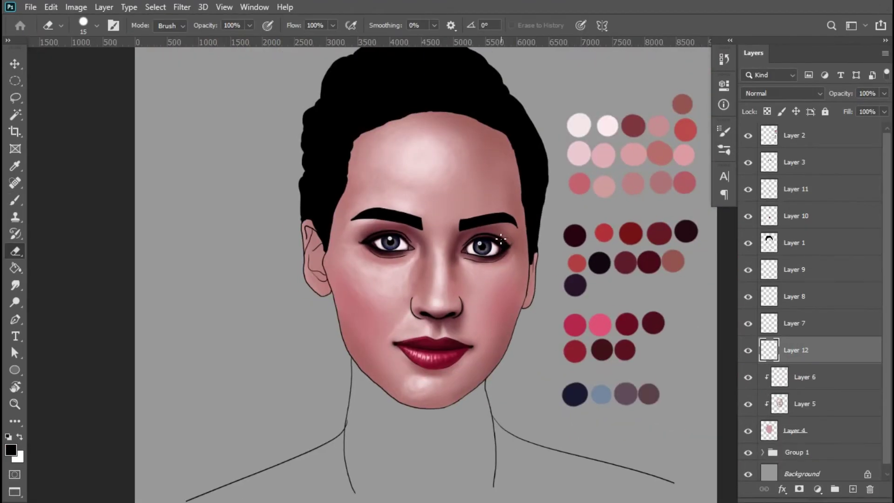
left_click(794, 430)
left_click(795, 162, "shift")
key("ctrl+g")
Try smudging hair strands over the forehead's hairline on a merged copy of Group 2, with the original group hidden
key("ctrl+alt+e")
left_click(748, 183)
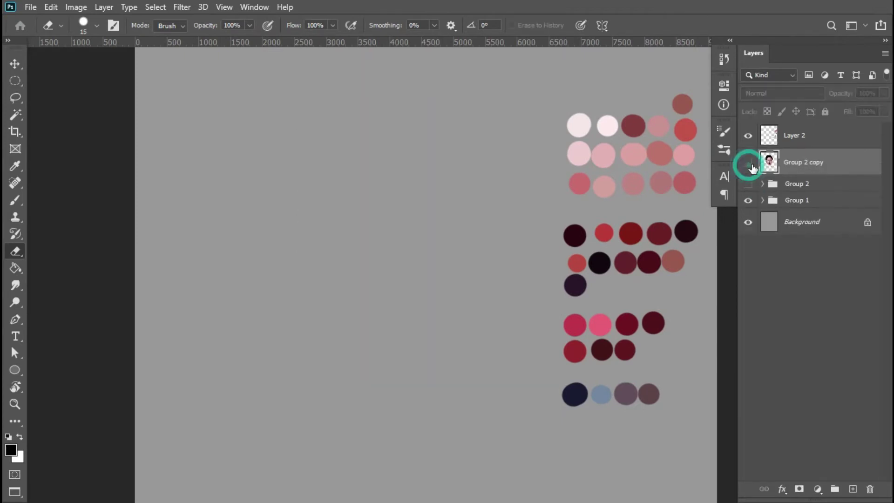
key("z")
left_click(514, 177, "alt")
left_click(514, 176)
key("r")
key("z")
left_click(397, 174, "alt")
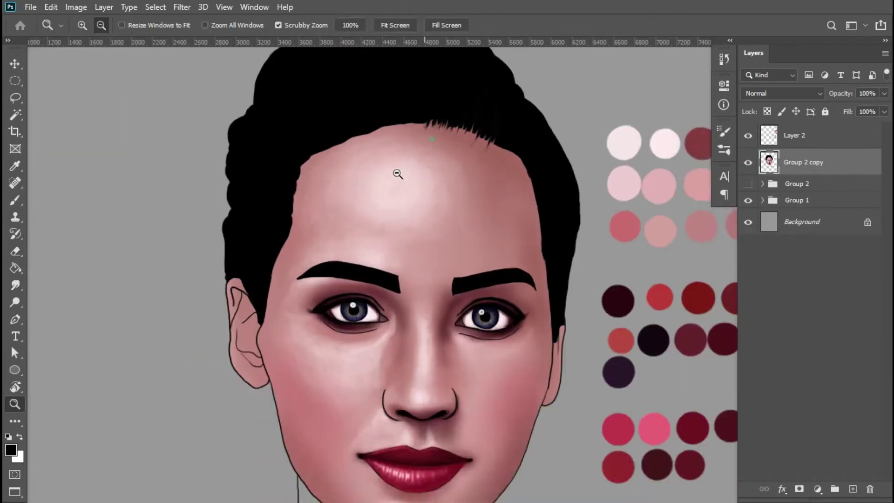
left_click(488, 159, "alt")
left_click(495, 170, "alt")
left_click_drag(483, 148, 593, 194)
key("r")
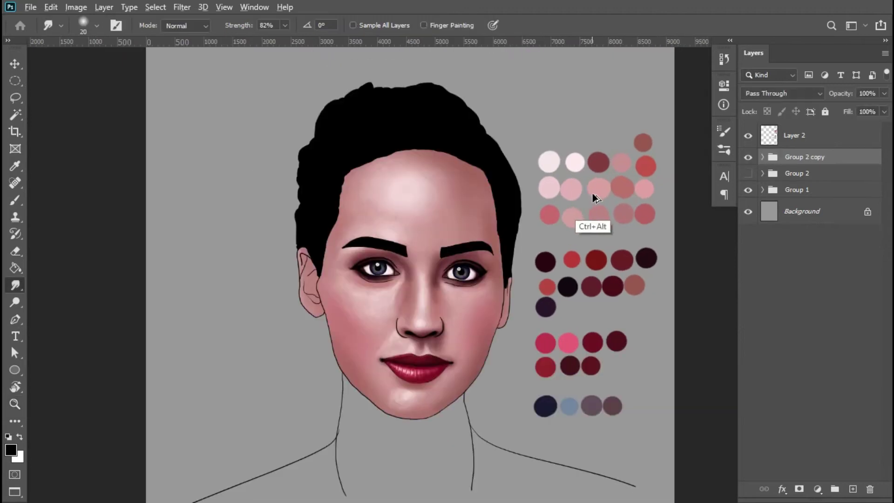
key("ctrl+alt+z")
key("ctrl+alt+z")
Select the hair layer (Layer 1) and lock its transparent pixels
left_click(449, 183, "ctrl")
key("w")
left_click(417, 140)
key("slash")
key("ctrl+d")
key("b")
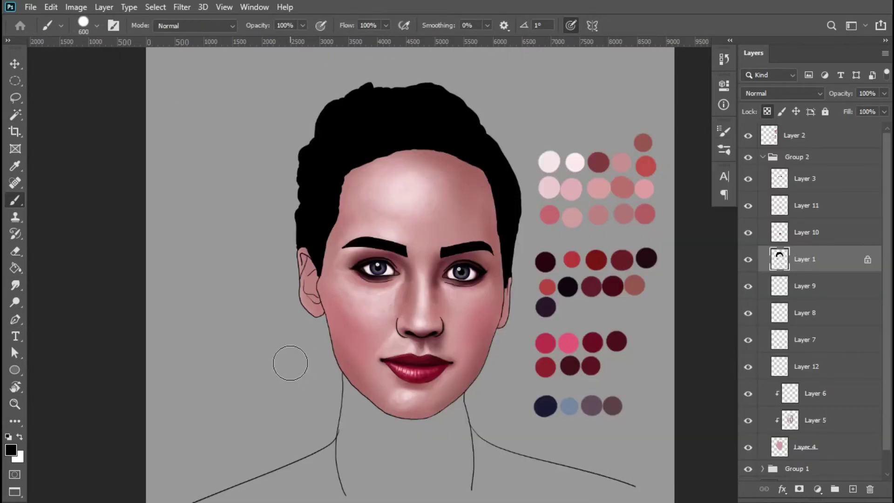
Recolor the black hair brown with an 800 px hard brush at 100% opacity and flow
key("bracketright")
key("bracketright")
left_click(10, 449)
left_click(730, 240)
left_click(644, 157)
left_click(836, 76)
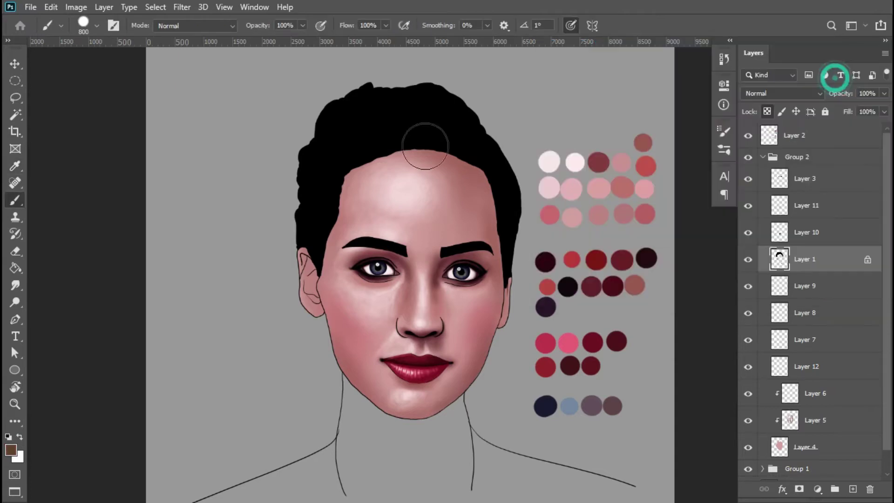
left_click_drag(425, 146, 493, 196)
Shade the hair's crown and sides in a darker brown with a soft brush at 42% opacity and flow
right_click(354, 139)
left_click(11, 449)
left_click(841, 74)
left_click(303, 25)
left_click(268, 43)
key("shift+4")
key("shift+2")
key("bracketleft")
key("bracketleft")
key("bracketleft")
mouse_move(339, 112)
left_mouse_down()
mouse_move(309, 124)
mouse_move(303, 161)
left_mouse_up()
scroll(401, 182, "up", 1)
left_click_drag(483, 190, 494, 279)
mouse_move(410, 169)
left_mouse_down()
mouse_move(379, 137)
mouse_move(244, 270)
mouse_move(471, 156)
left_mouse_up()
Paint dark brown strand strokes sweeping back from the hairline with a 90 px soft brush
key("z")
left_click(385, 186)
key("b")
left_click_drag(324, 231, 287, 208)
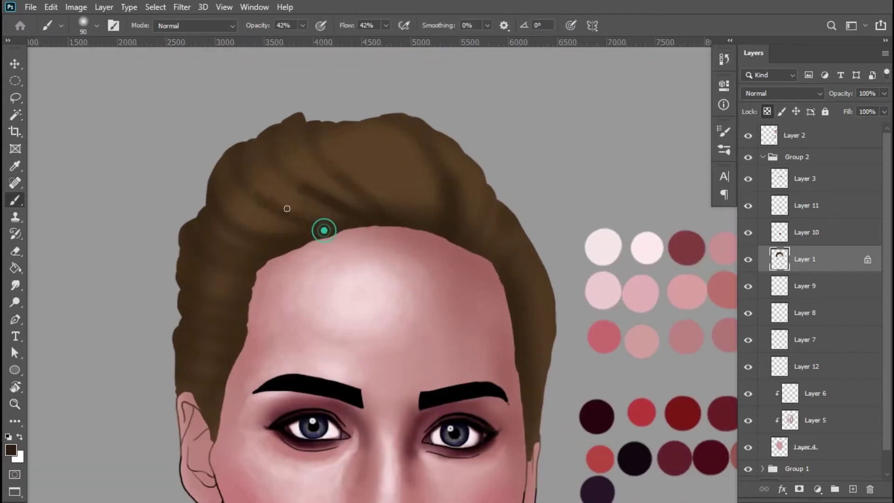
mouse_move(320, 154)
left_mouse_down()
mouse_move(389, 178)
mouse_move(446, 173)
mouse_move(489, 257)
left_mouse_up()
key("ctrl+minus")
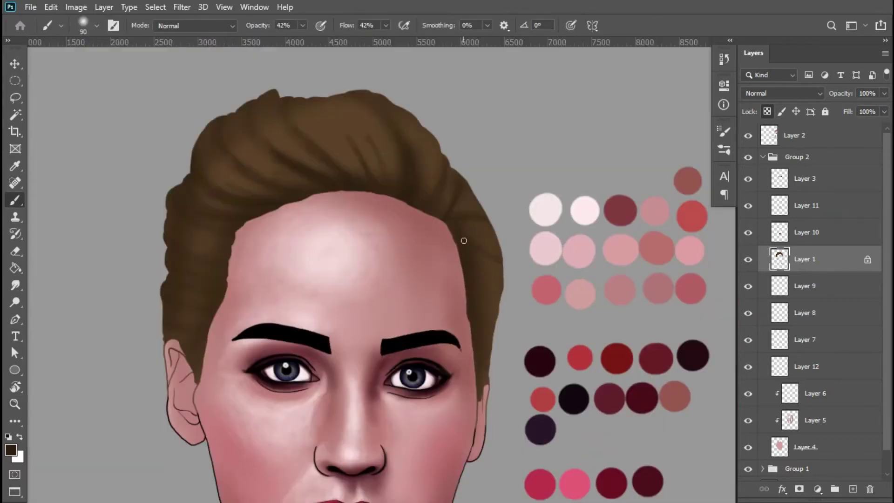
Choose a light brown and paint thin highlight strands over the crown and both sides of the hair
key("ctrl+minus")
key("ctrl+plus")
left_click(11, 450)
left_click(621, 146)
key("Return")
left_click(286, 159, "ctrl+alt")
left_click(214, 146, "ctrl")
left_click_drag(171, 199, 183, 216)
key("ctrl+plus")
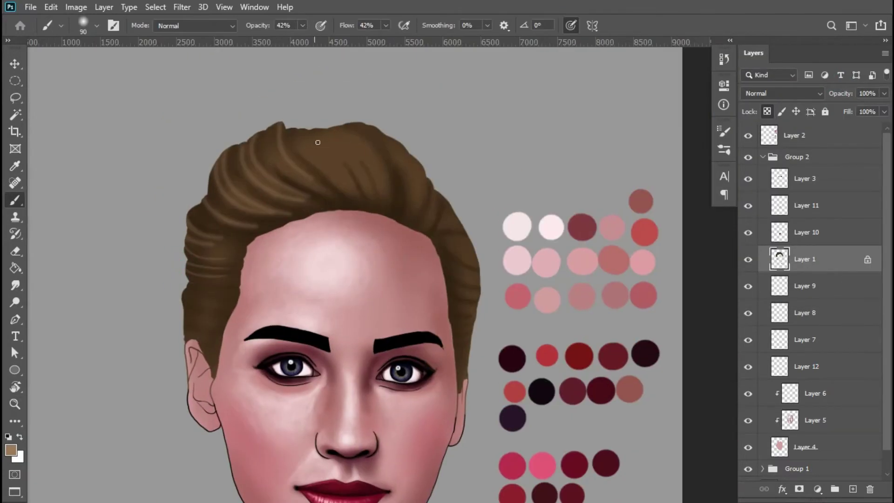
left_click_drag(318, 128, 357, 198)
left_click_drag(302, 138, 324, 192)
mouse_move(378, 128)
left_mouse_down()
mouse_move(410, 197)
mouse_move(449, 240)
left_mouse_up()
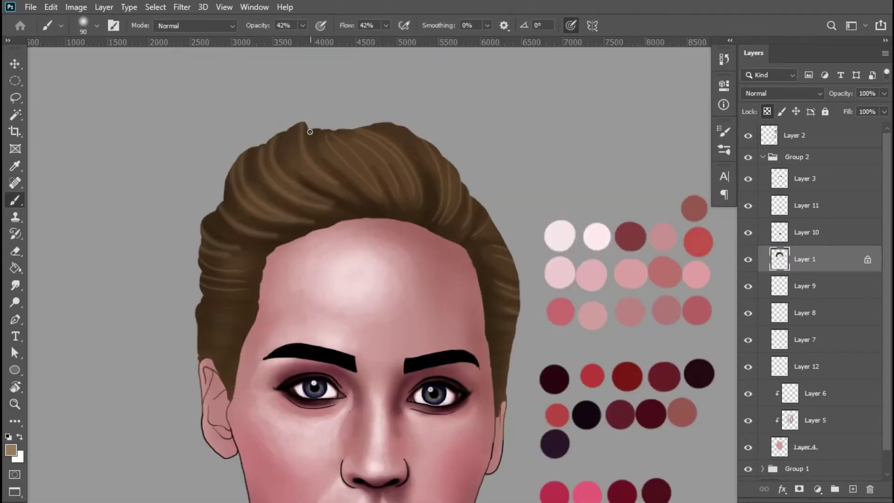
Deepen the hair roots along the forehead with black strokes from a 100 px soft brush
key("ctrl+minus")
key("ctrl+minus")
key("ctrl+plus")
key("ctrl+plus")
key("bracketright")
key("d")
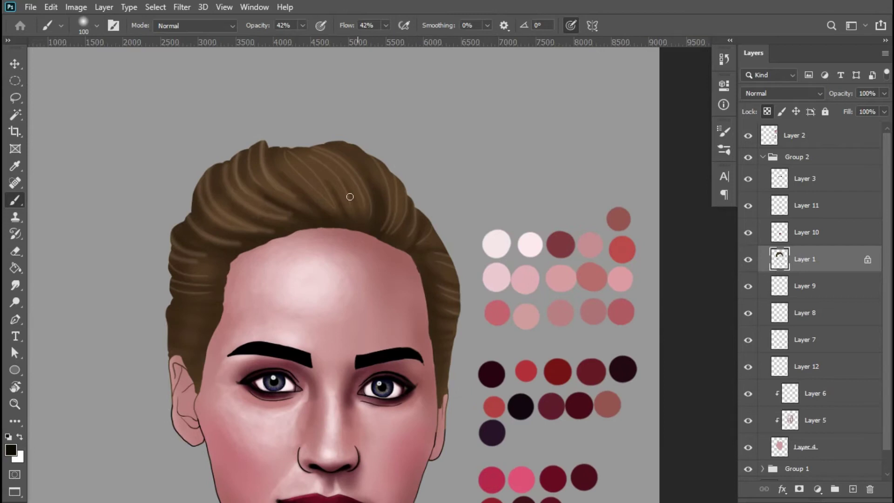
left_click_drag(371, 233, 359, 167)
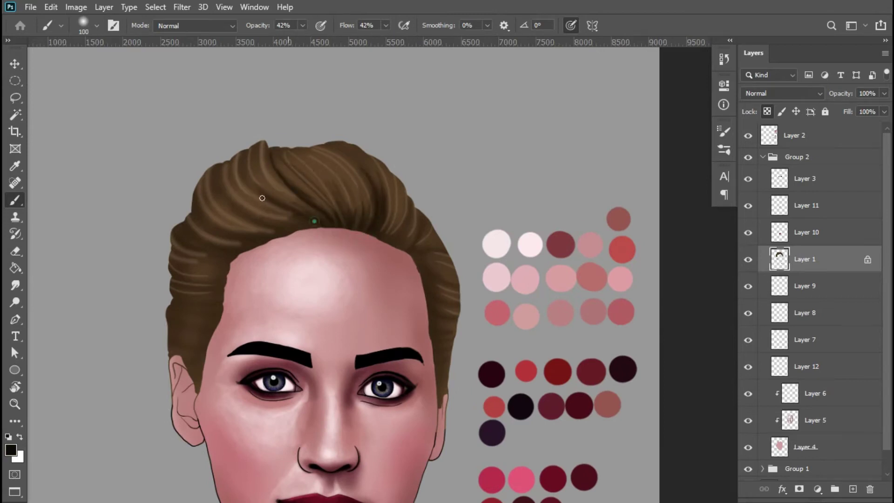
left_click_drag(289, 231, 210, 256)
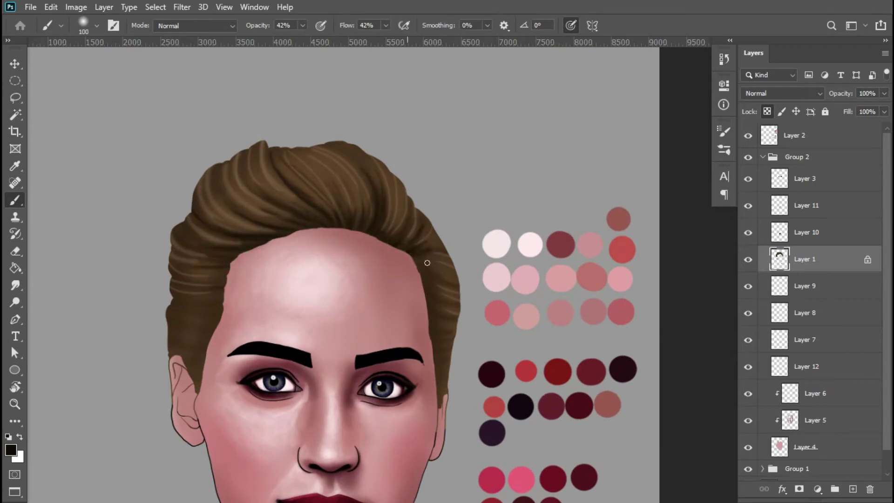
On a new layer above Layer 6, shade the forehead skin along the hairline dark reddish brown at 90% opacity and 21% flow
key("ctrl+minus")
key("ctrl+shift+n")
key("Return")
key("ctrl+plus")
key("i")
left_click(148, 364)
left_click(10, 449)
left_click(640, 191)
key("Return")
key("b")
right_click(333, 137)
key("Return")
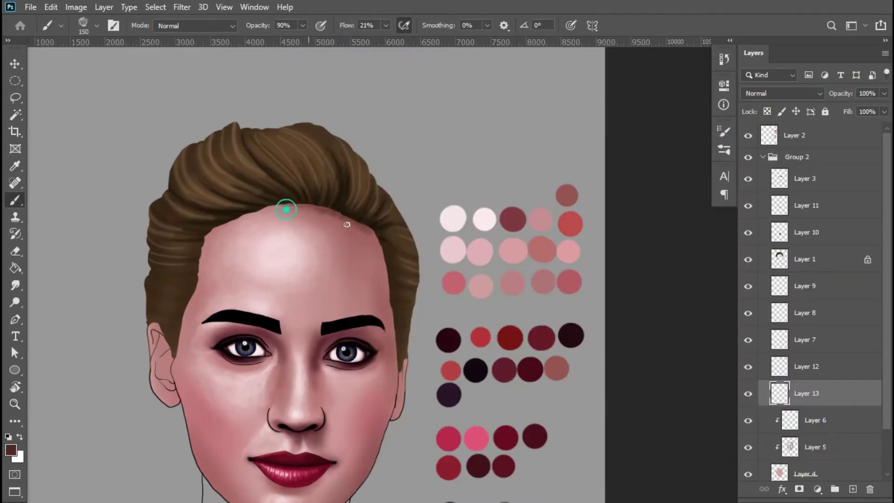
left_click_drag(390, 284, 377, 241)
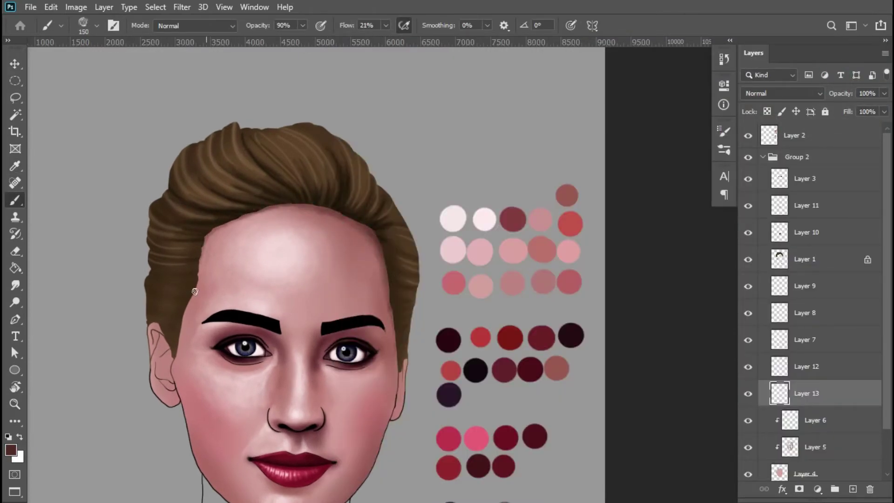
Examine the shading along the hairline and temples up close and against the whole portrait
key("z")
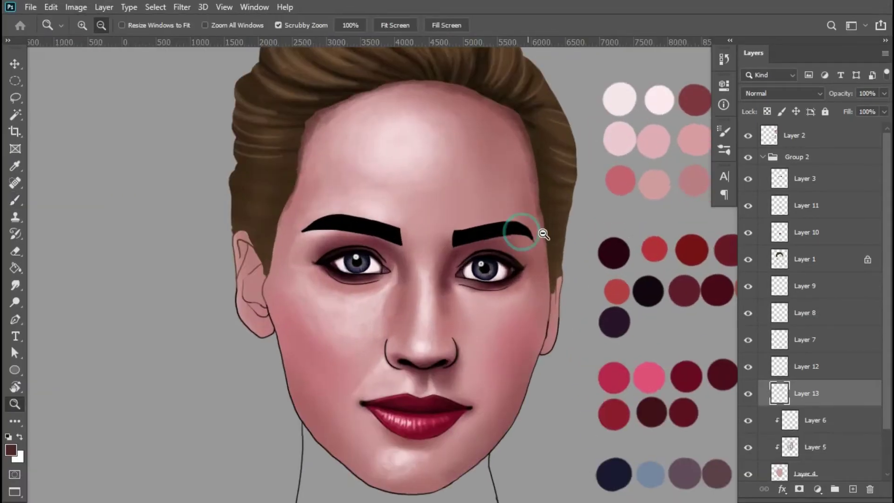
left_click_drag(543, 234, 531, 212)
key("b")
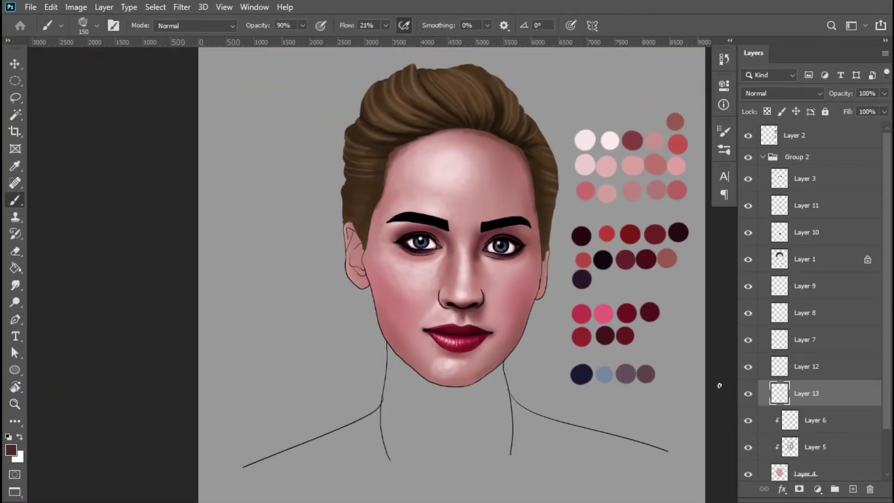
scroll(489, 208, "down", 1)
scroll(415, 168, "up", 3)
scroll(399, 236, "down", 3)
scroll(531, 236, "up", 3)
scroll(531, 236, "up", 2)
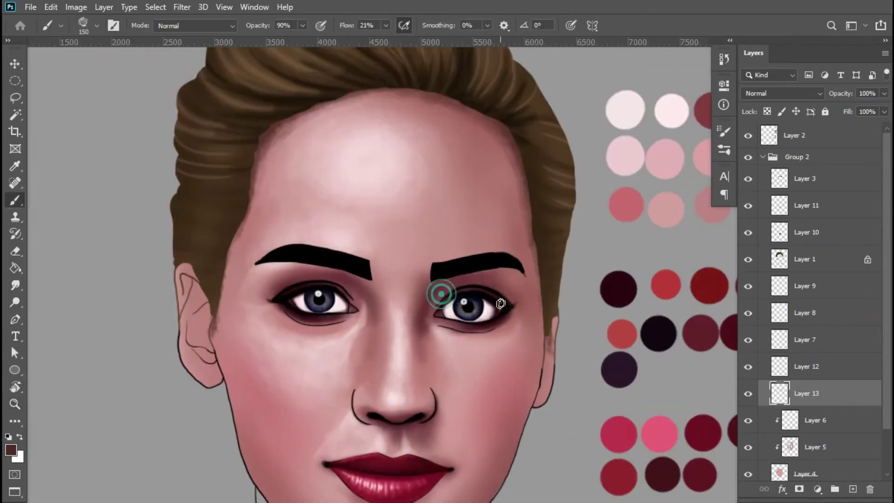
scroll(439, 295, "down", 3)
scroll(465, 275, "up", 3)
scroll(332, 277, "down", 3)
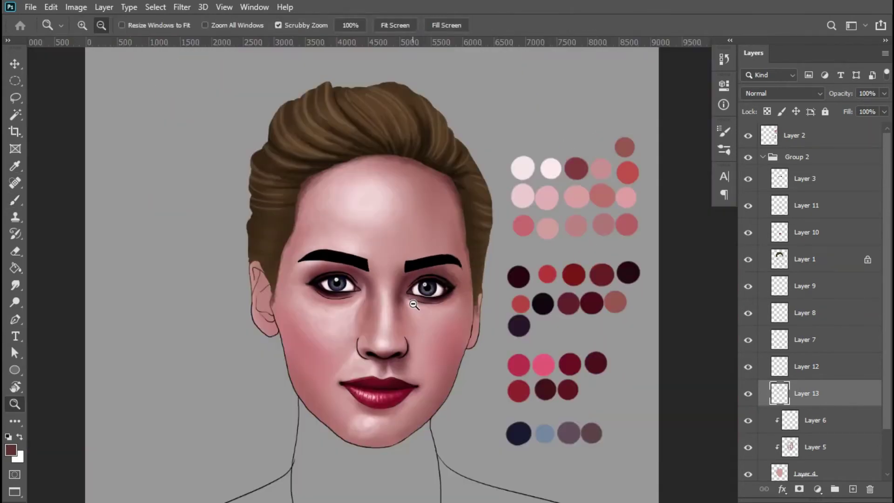
Duplicate Group 2, merge the copy into a single layer, and hide the original group
scroll(396, 280, "down", 2)
left_click(805, 473)
left_click(763, 126)
key("ctrl+j")
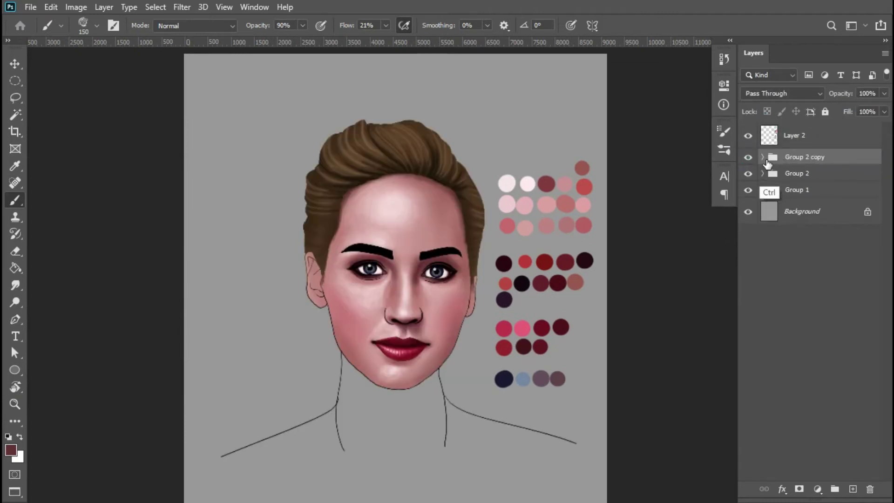
key("ctrl+e")
left_click(749, 183)
Smudge short hair strands from the roots onto the upper forehead, using the Smudge tool at 82% strength
key("z")
left_click(413, 167)
left_click(15, 285)
left_click(316, 209, "alt")
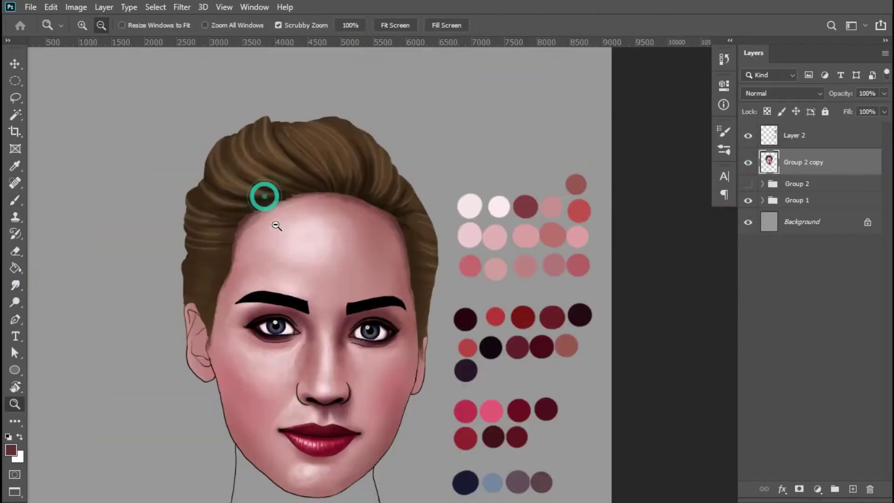
left_click(326, 184)
mouse_move(321, 186)
left_mouse_down()
mouse_move(251, 205)
mouse_move(219, 232)
left_mouse_up()
key("z")
left_click(320, 208, "alt")
left_click(320, 209)
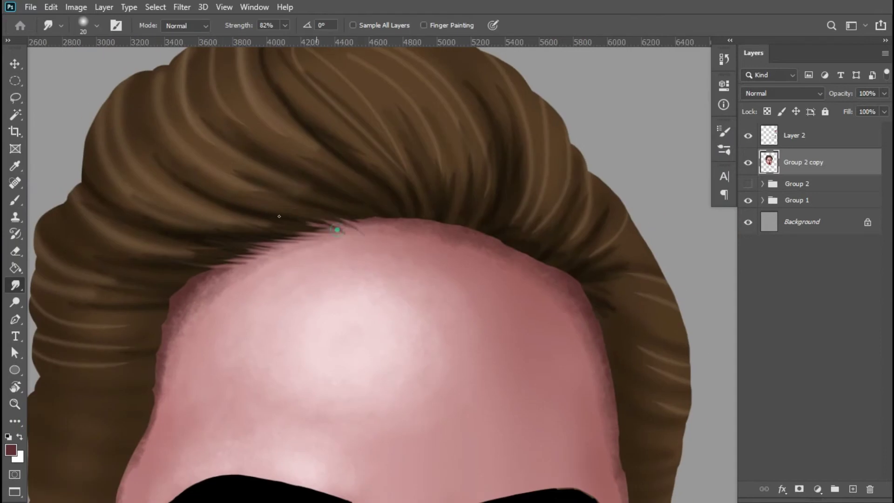
left_click_drag(353, 232, 408, 222)
Continue smudging short hair strands onto the skin along the rest of the hairline and down both temples at 82% strength
left_click(473, 235, "alt")
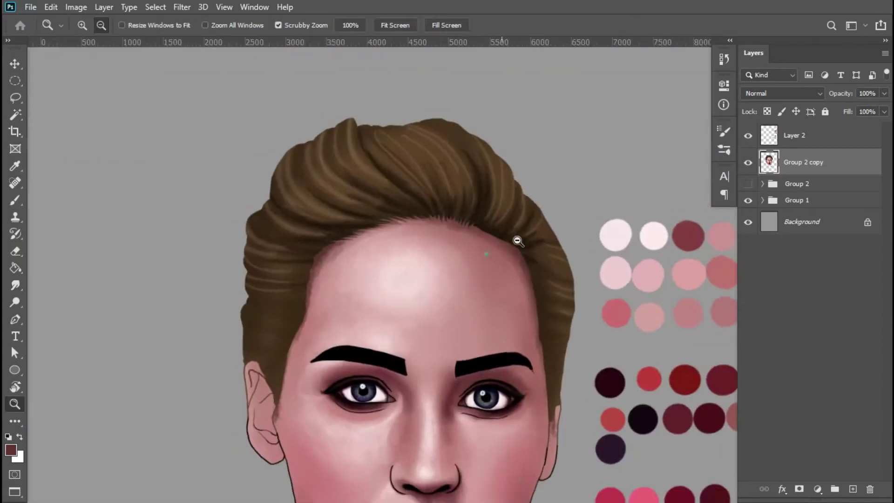
left_click(517, 239)
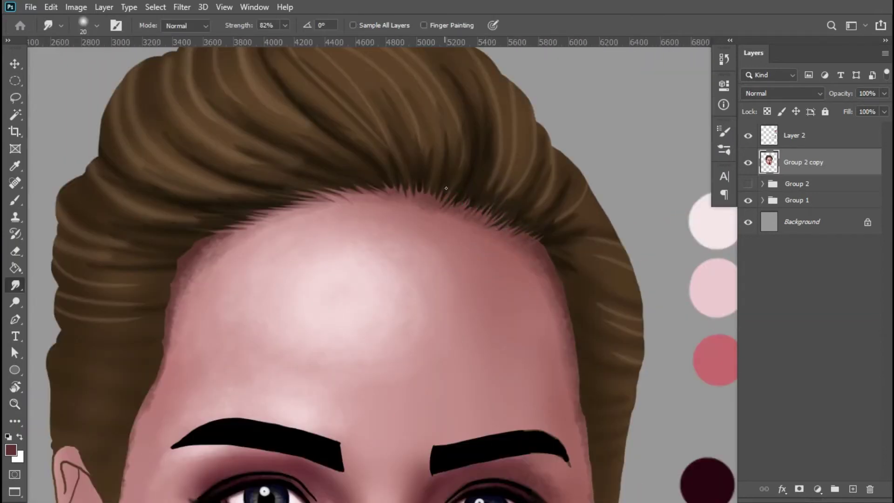
left_click(446, 188, "alt")
left_click(486, 214)
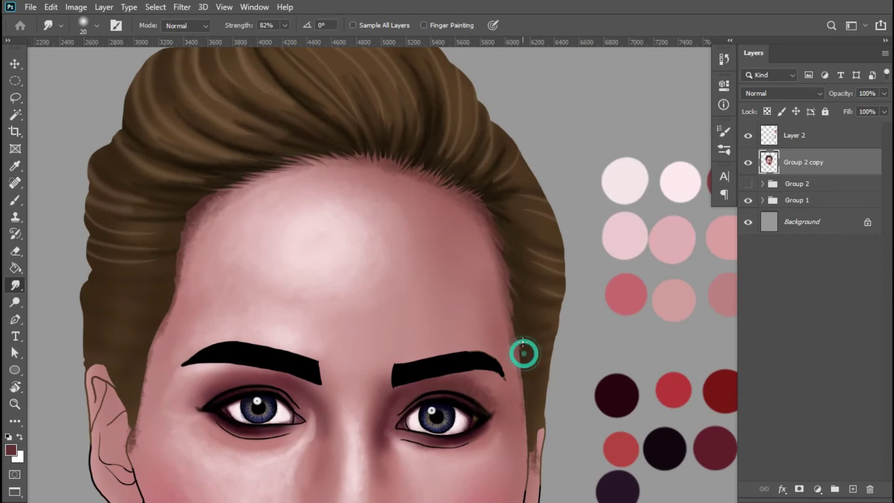
left_click(506, 299)
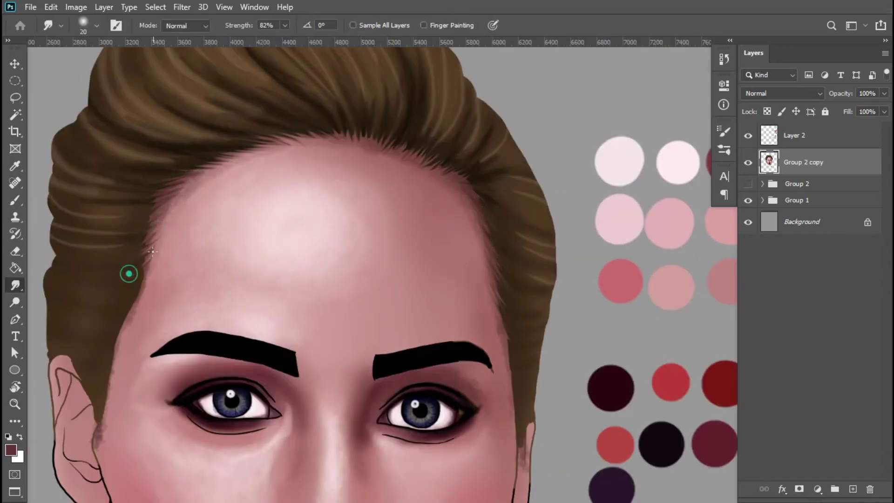
left_click(114, 346, "alt")
Select both black eyebrows with the Magic Wand and fill them with a brown sampled from the hair
left_click(293, 314)
left_click(351, 279, "alt")
left_click(351, 278, "alt")
left_click(391, 260)
key("w")
left_click(391, 260)
left_click(201, 240, "shift")
key("alt+BackSpace")
key("z")
left_click(419, 225, "alt")
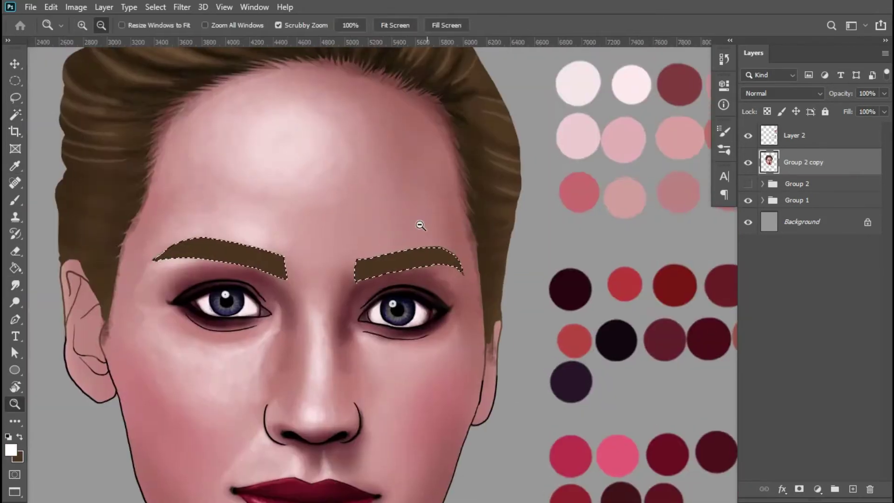
Shade inside the selected eyebrows with a darker brown at 90% opacity and 21% flow, and deselect them
key("b")
left_click(428, 269, "alt")
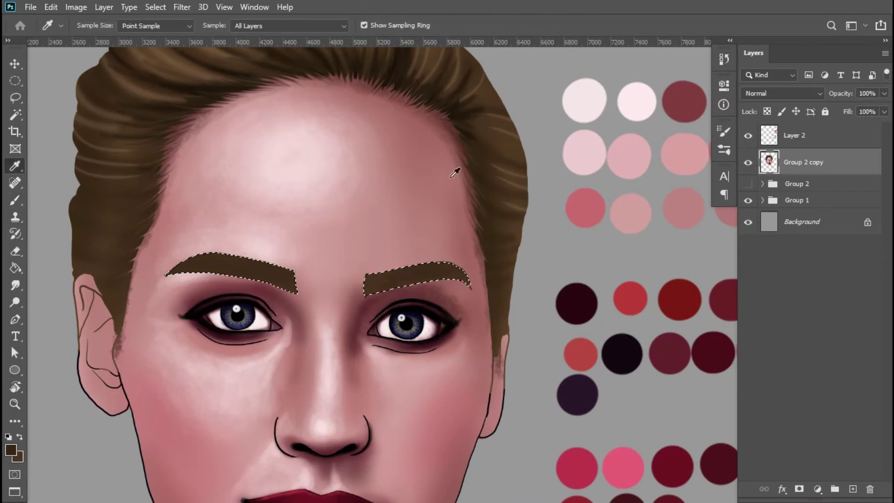
key("bracketleft")
key("bracketleft")
key("ctrl+d")
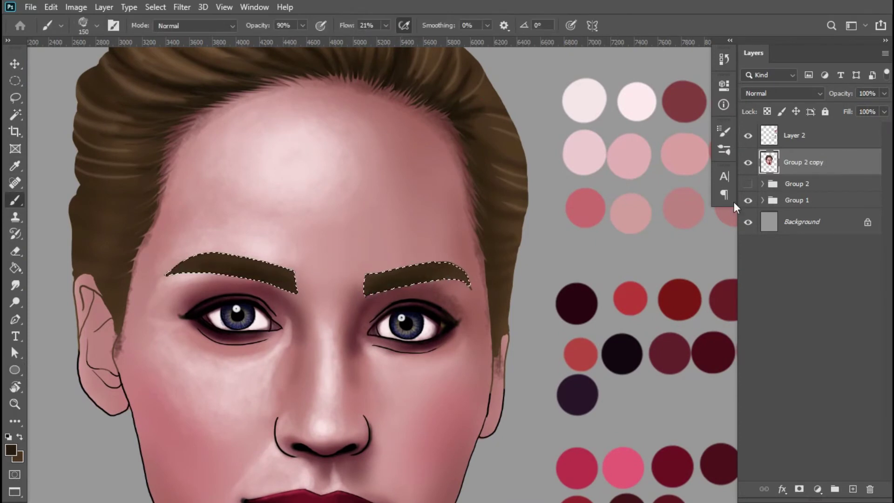
Smudge fine hair strands out of the edges of both eyebrows with the Smudge tool at 82% strength
left_click(16, 285)
scroll(287, 248, "up", 3)
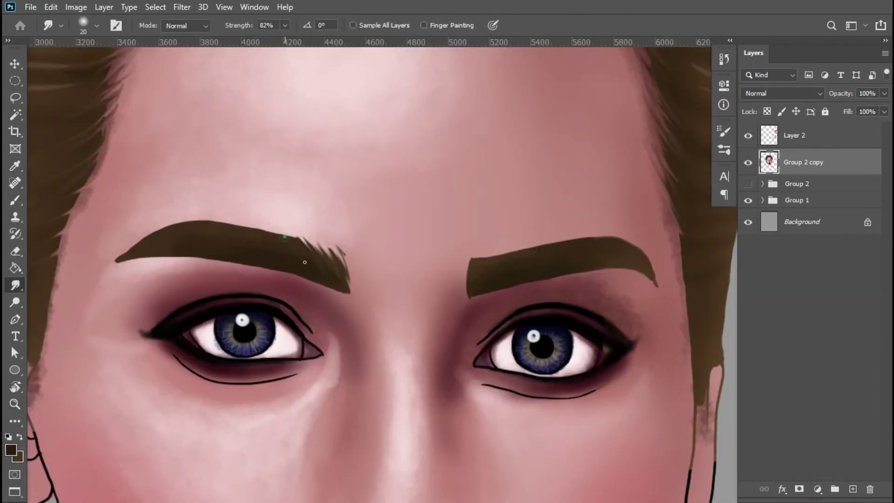
left_click_drag(331, 267, 300, 237)
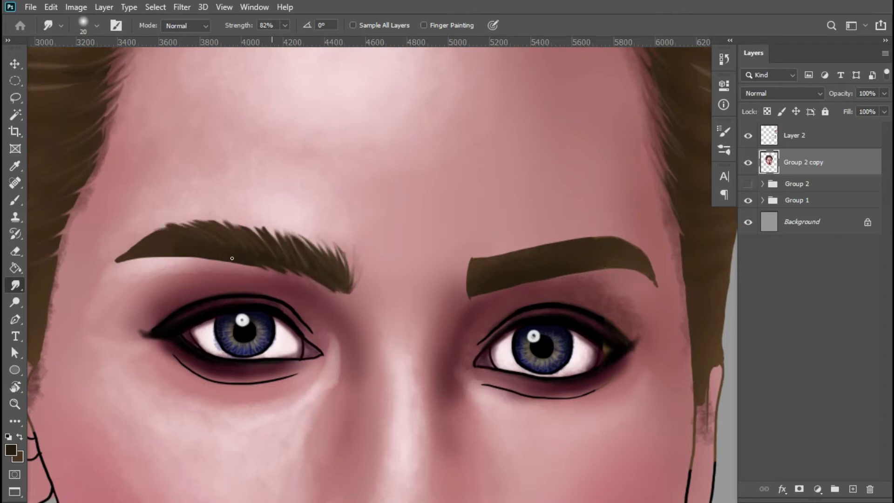
left_click_drag(126, 251, 152, 239)
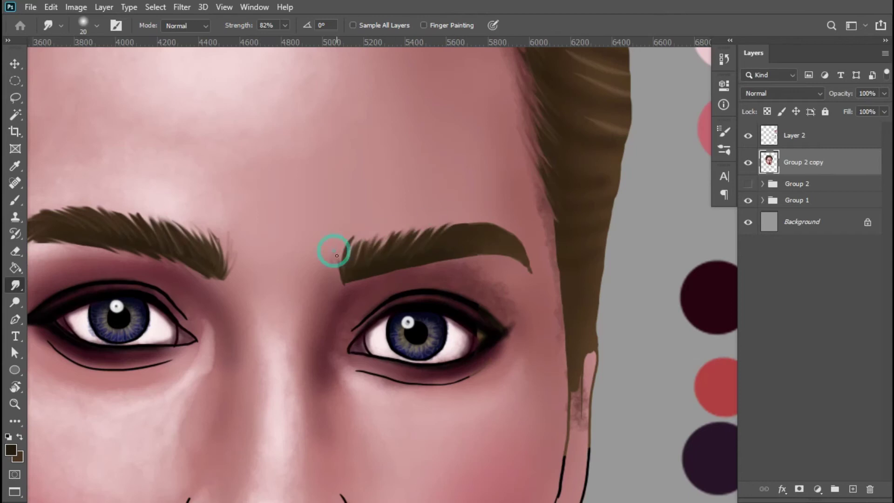
left_click_drag(336, 255, 354, 247)
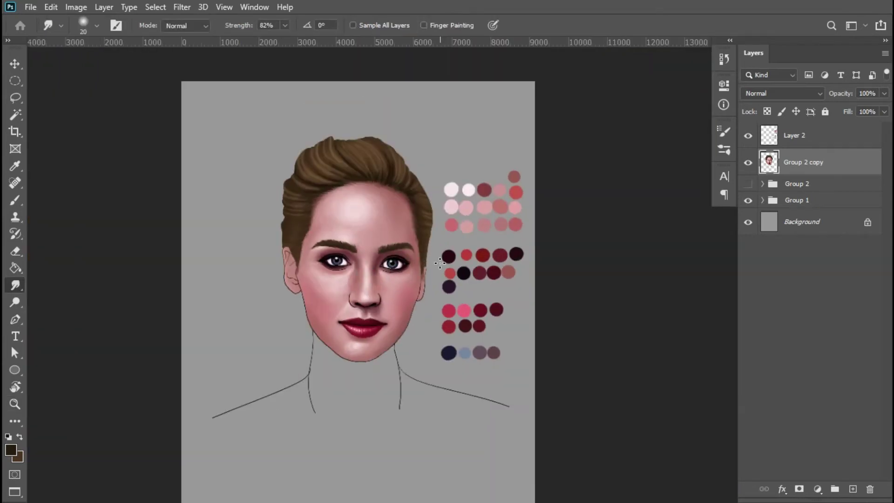
Paint dark maroon hair accents into both eyebrows with a 50 px brush at 90% opacity and 21% flow
key("z")
left_click_drag(365, 236, 395, 273)
key("b")
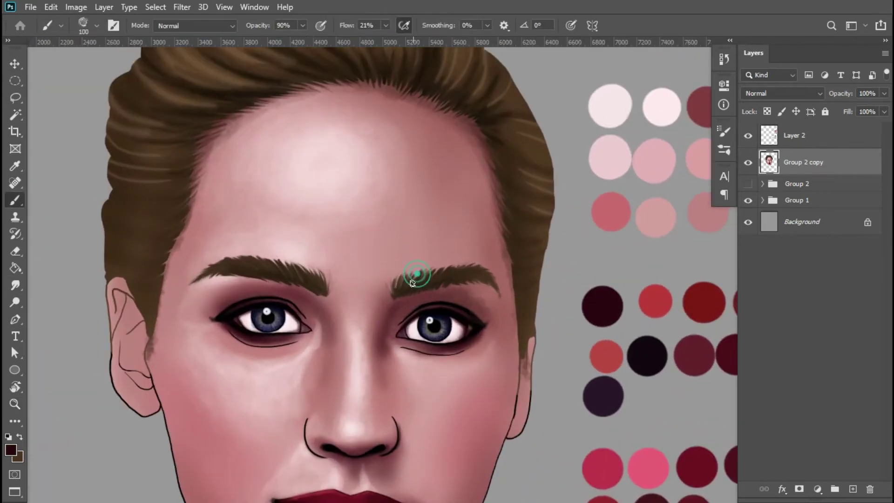
scroll(412, 283, "up", 3)
key("bracketleft")
key("bracketleft")
left_click_drag(509, 254, 484, 258)
scroll(435, 286, "down", 1)
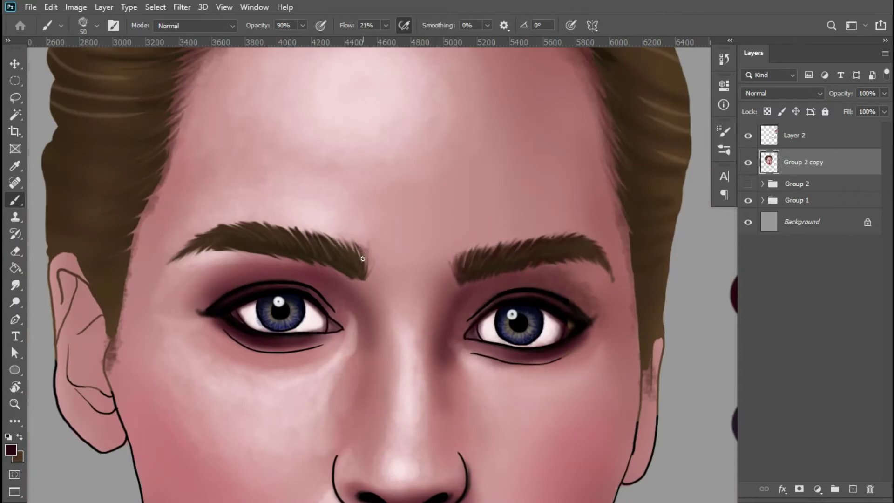
scroll(337, 247, "down", 5)
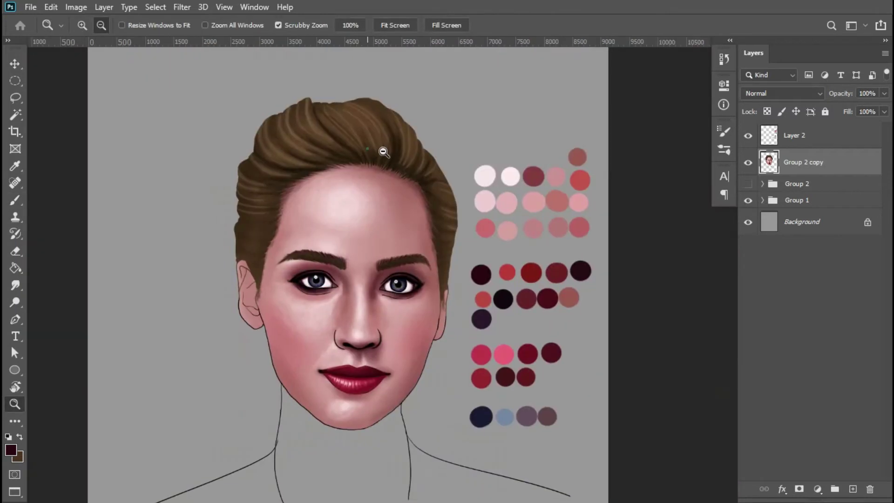
scroll(429, 194, "up", 4)
scroll(319, 244, "down", 5)
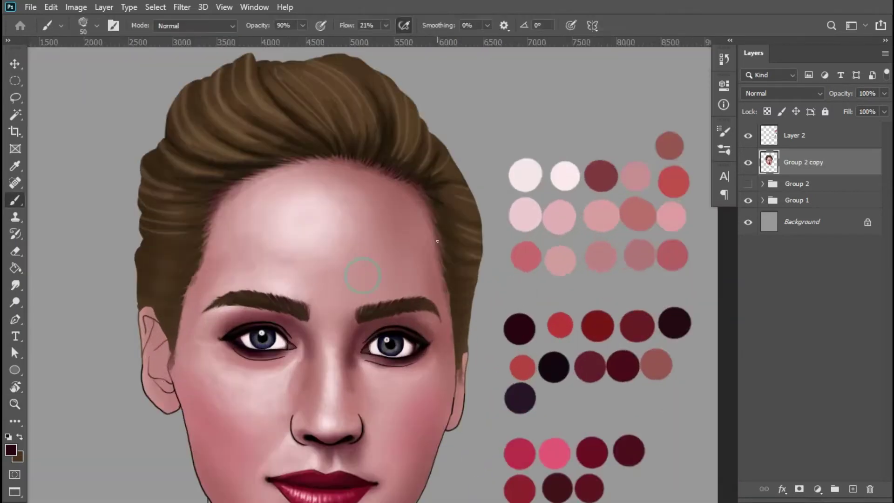
Shade the inner folds and lobe of the ear on the portrait's left side in dark maroon at 90% opacity
key("z")
scroll(308, 257, "up", 5)
key("b")
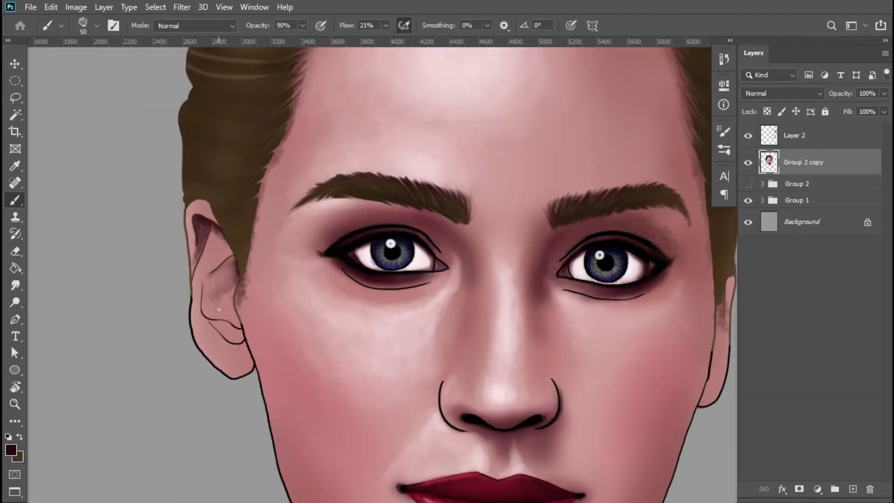
left_click_drag(234, 281, 241, 368)
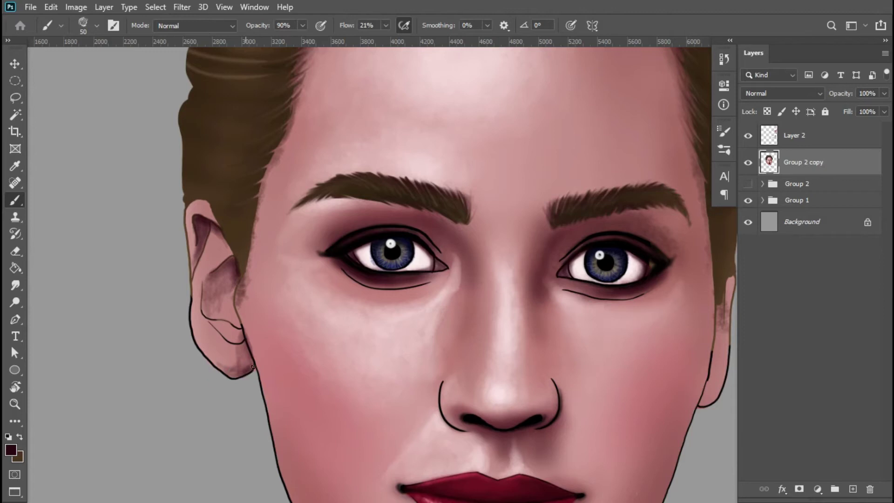
scroll(253, 367, "down", 5)
key("z")
scroll(329, 239, "up", 5)
key("b")
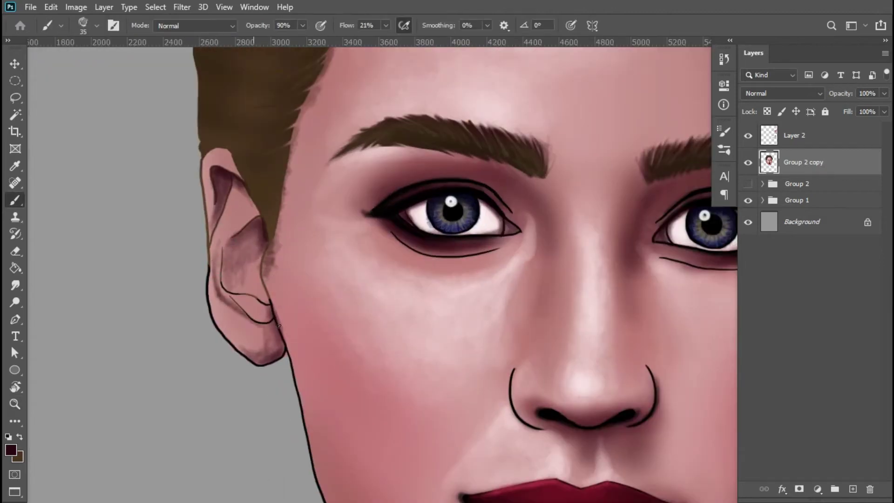
Shade the narrow ear on the portrait's right side in dark maroon with a 35 px brush
scroll(280, 326, "down", 5)
key("z")
scroll(376, 280, "up", 5)
key("b")
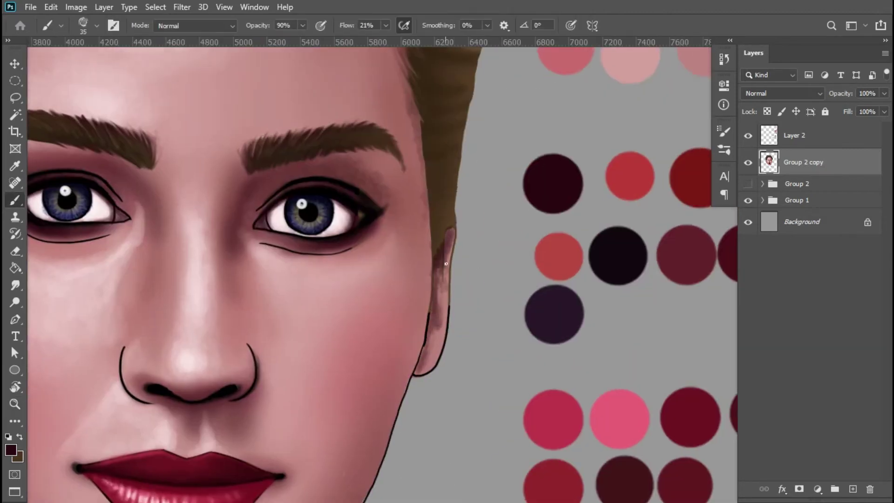
left_click_drag(446, 264, 441, 292)
scroll(436, 293, "down", 5)
Darken the eyeshadow over the upper lid and outer corner of the eye on the portrait's right side in dark maroon
key("z")
scroll(405, 250, "up", 5)
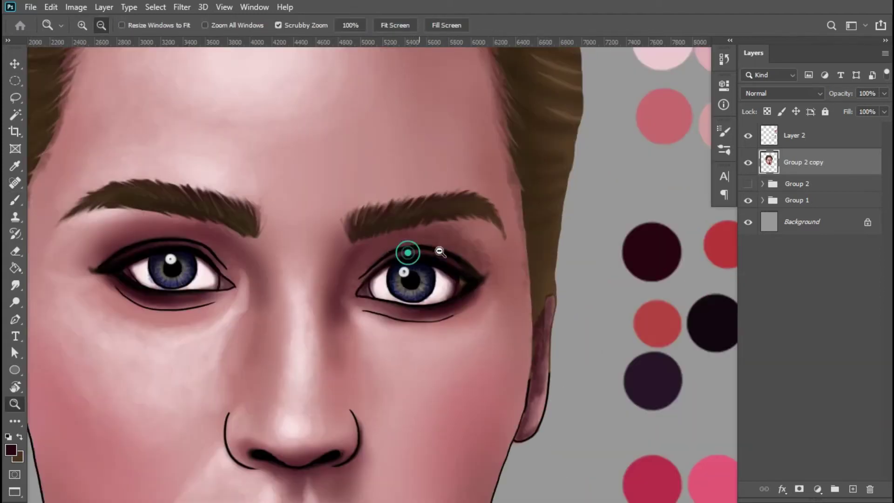
scroll(406, 250, "down", 1)
key("b")
scroll(397, 246, "down", 5)
key("z")
scroll(456, 244, "up", 5)
key("b")
key("]")
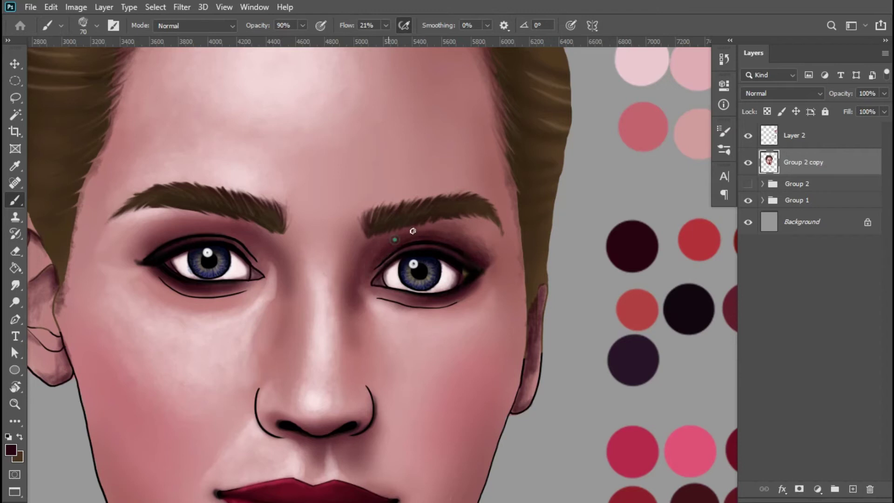
left_click_drag(485, 257, 452, 230)
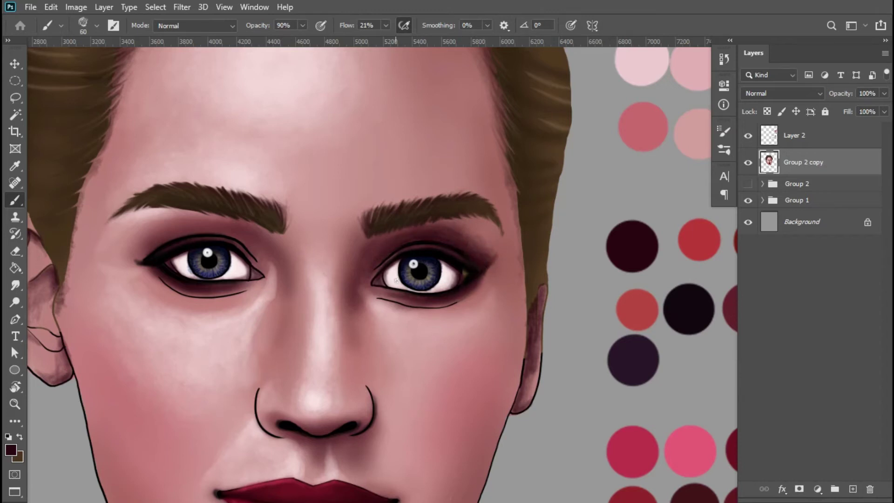
Paint matching dark maroon eyeshadow over the upper lid and outer corner of the eye on the portrait's left side
key("z")
scroll(349, 294, "down", 5)
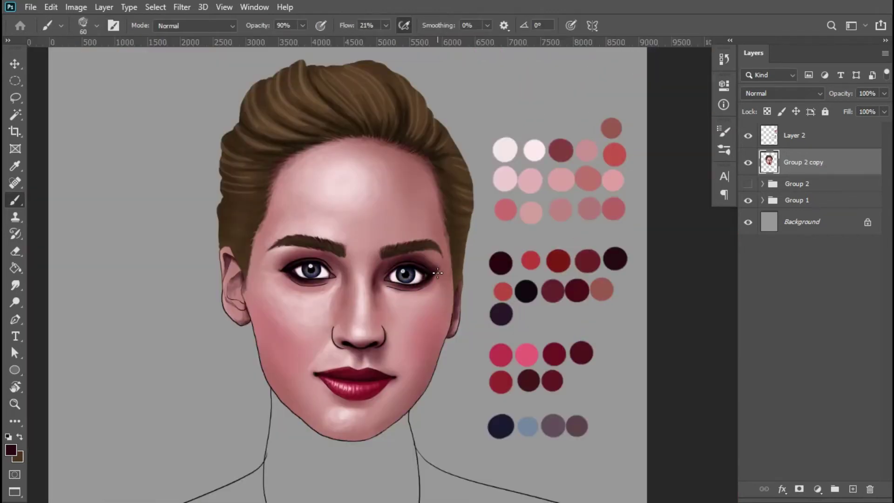
scroll(372, 294, "up", 5)
key("b")
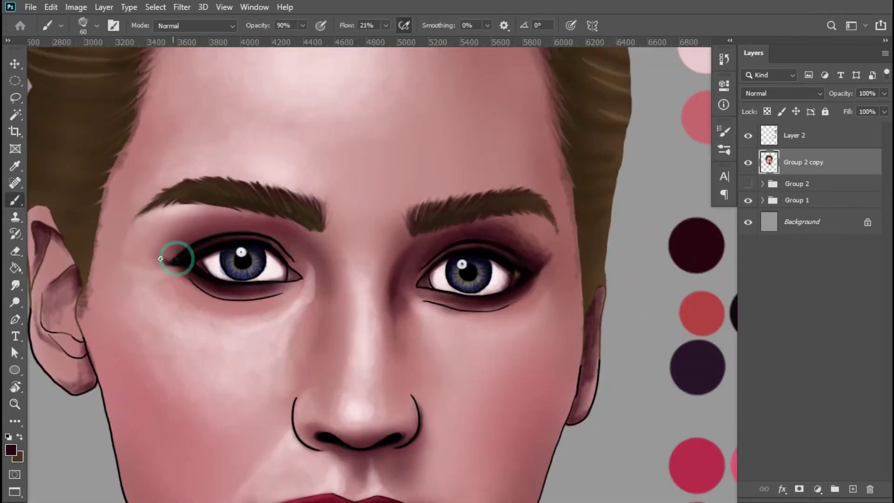
left_click_drag(217, 231, 229, 226)
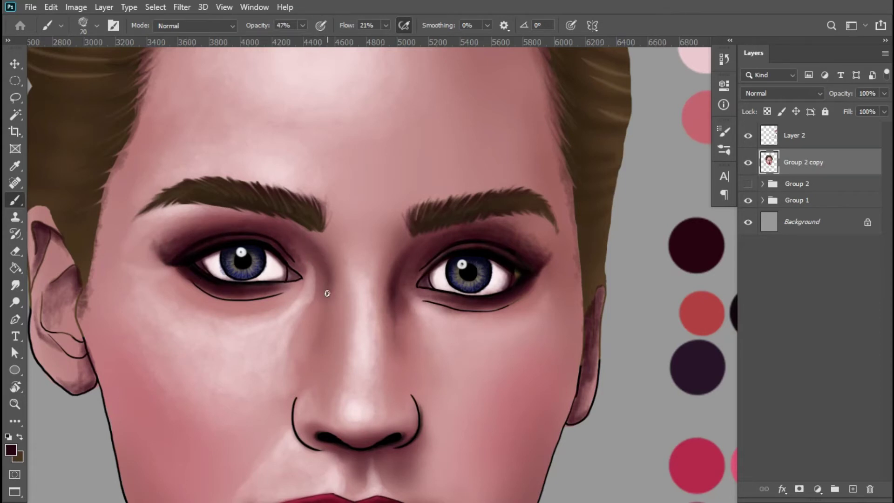
Shade the sides of the nose and around its wings in dark maroon at 47% opacity, using a 50 px brush for the wings
scroll(298, 278, "down", 3)
scroll(394, 321, "up", 3)
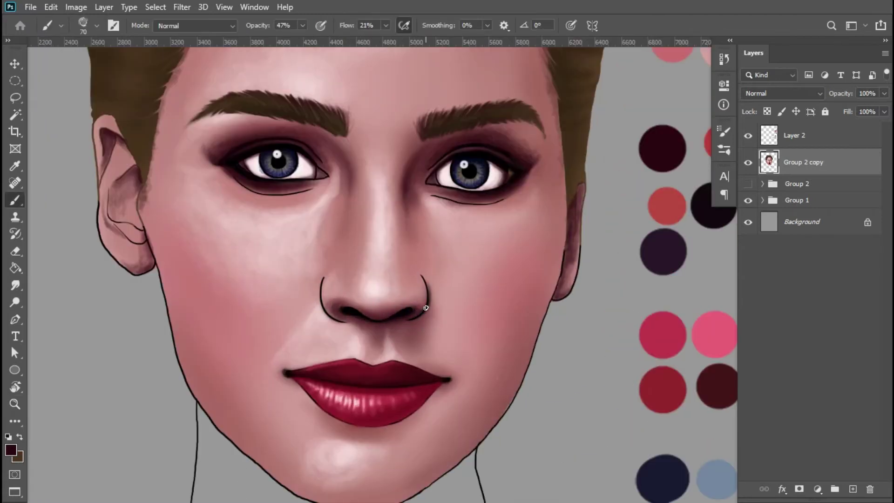
scroll(426, 308, "up", 2)
key("bracketleft")
key("bracketleft")
key("bracketleft")
left_click(467, 310)
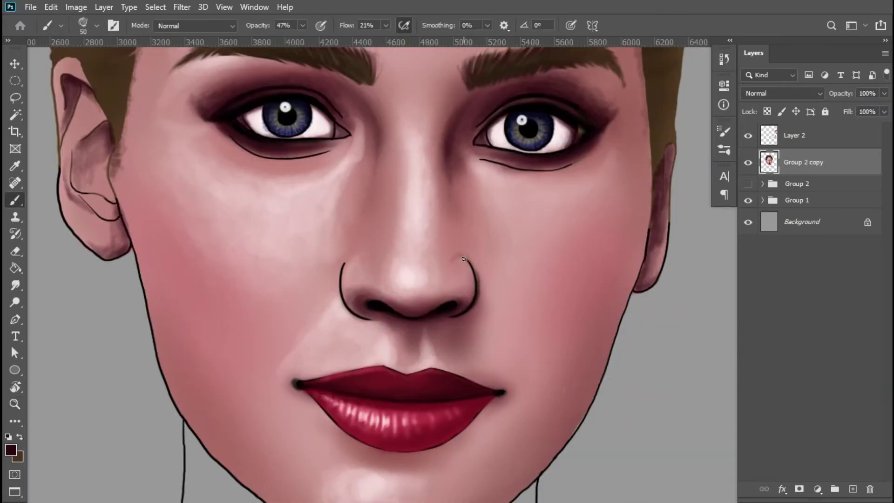
scroll(448, 272, "down", 4)
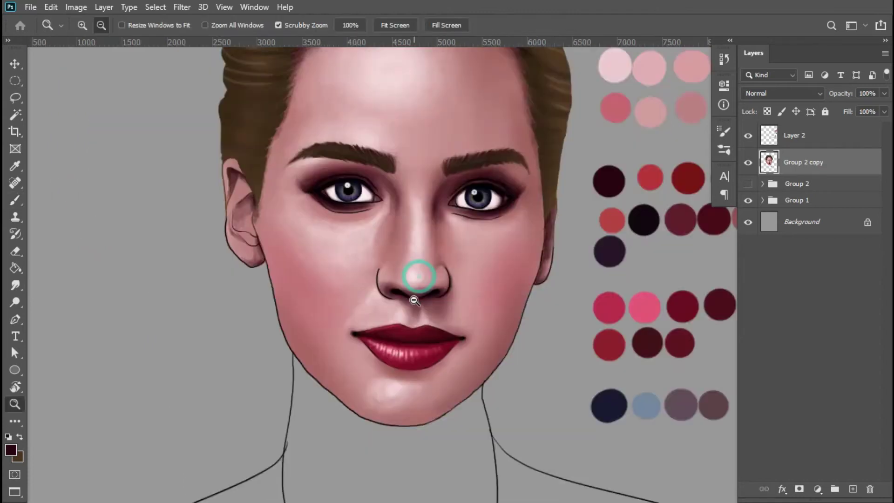
scroll(419, 289, "up", 3)
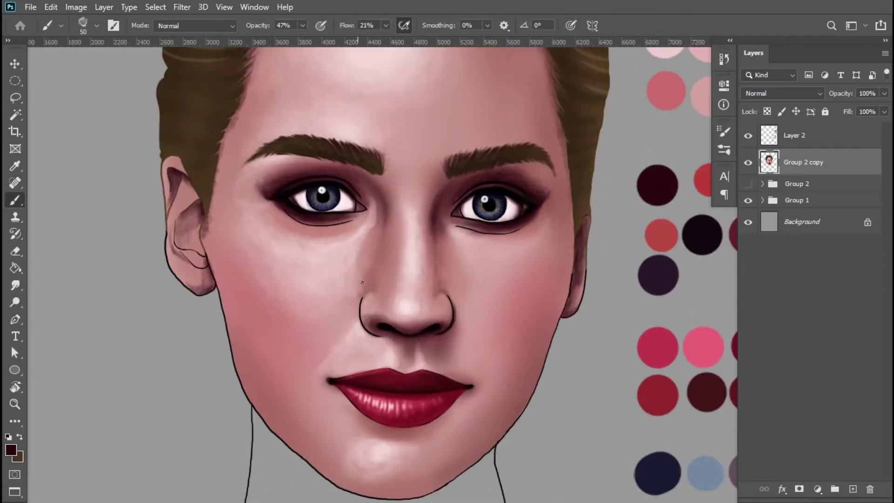
Deepen the shadows beneath the nose and below the lower lip at 47% opacity and 21% flow
scroll(365, 288, "down", 4)
scroll(452, 299, "up", 4)
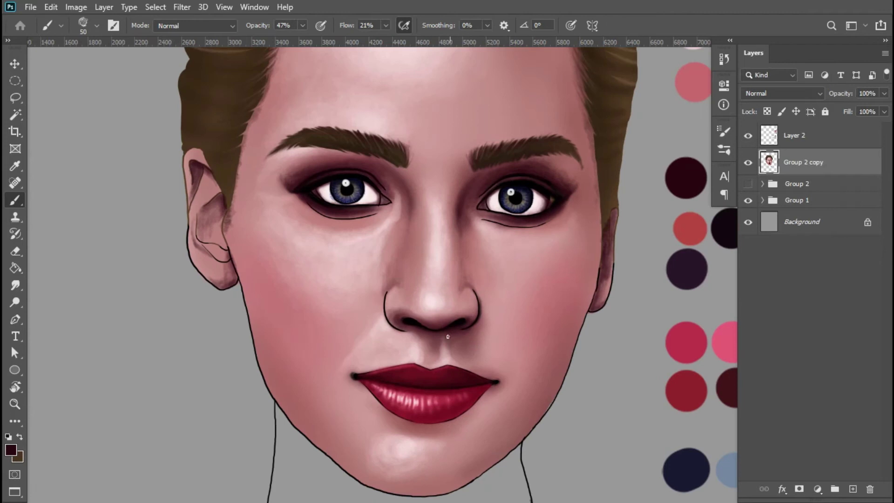
scroll(455, 333, "down", 2)
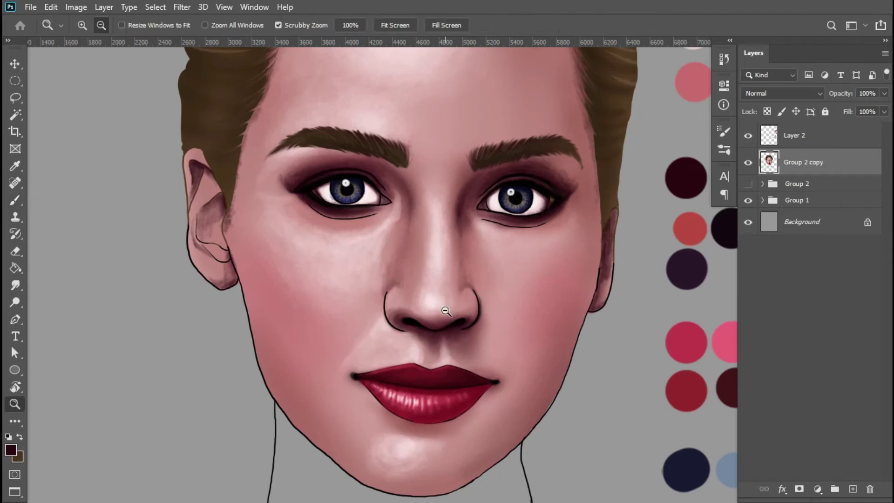
scroll(425, 355, "up", 2)
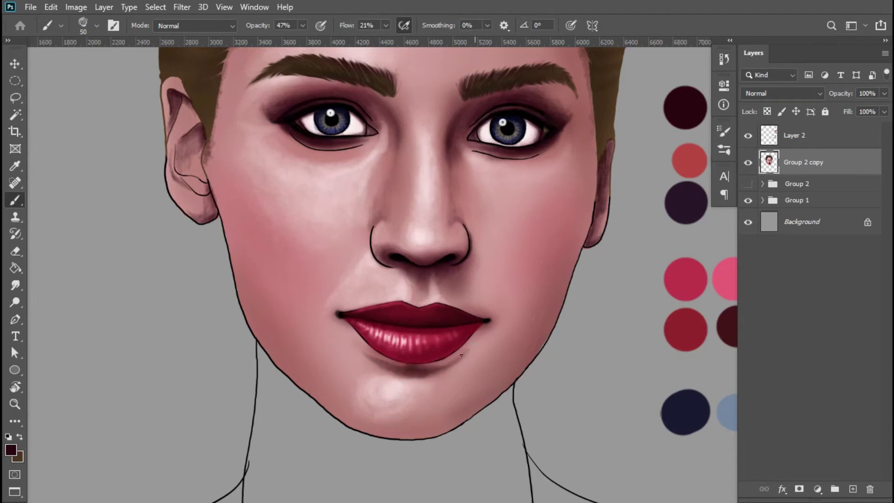
Shade the skin around both mouth corners and strengthen the shadow under the lower lip at 47% opacity
scroll(349, 338, "up", 1)
key("bracketright")
key("bracketright")
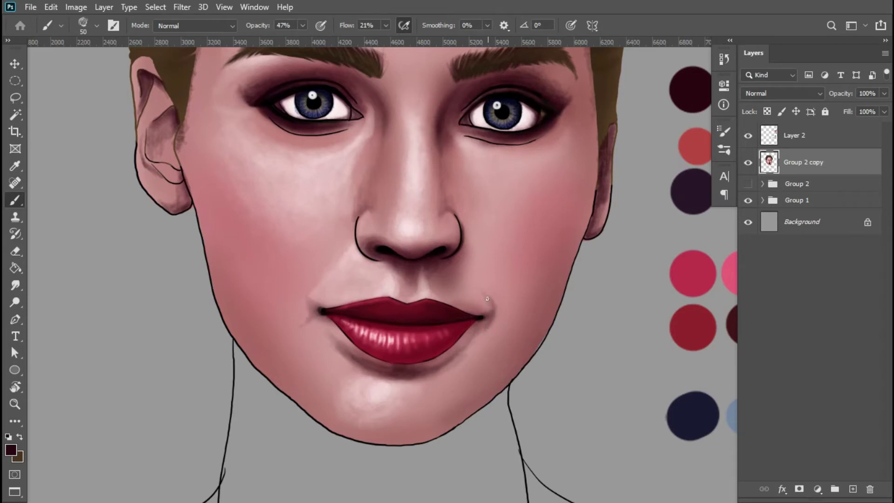
key("z")
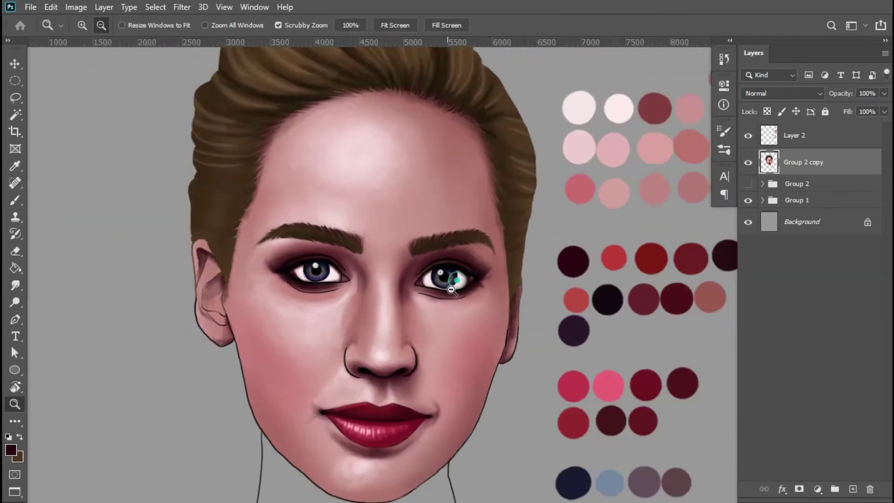
left_click(425, 354, "alt")
key("b")
key("z")
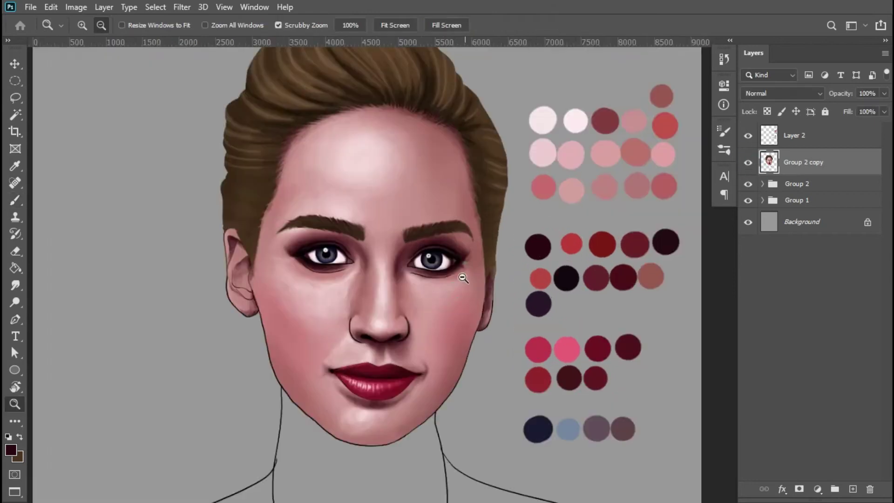
Choose a muted purple foreground colour for the shading around the eyes
left_click(449, 269)
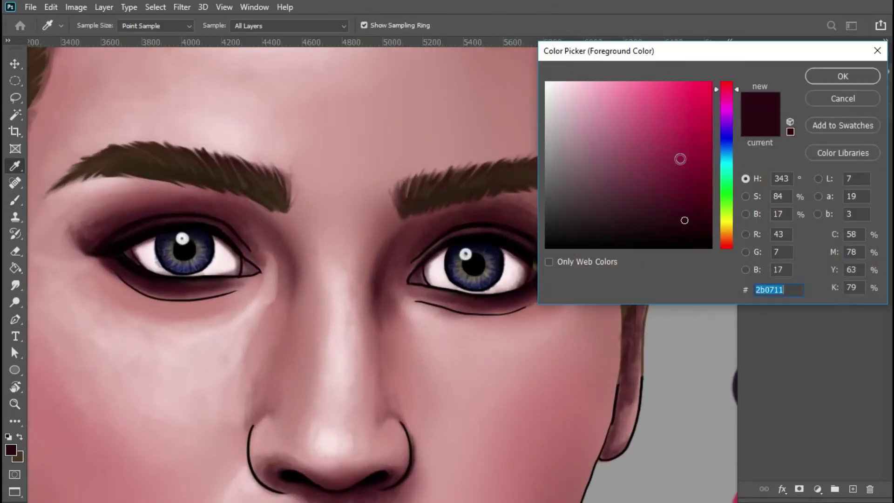
mouse_move(681, 159)
left_mouse_down()
mouse_move(629, 170)
mouse_move(579, 139)
left_mouse_up()
left_click(843, 76)
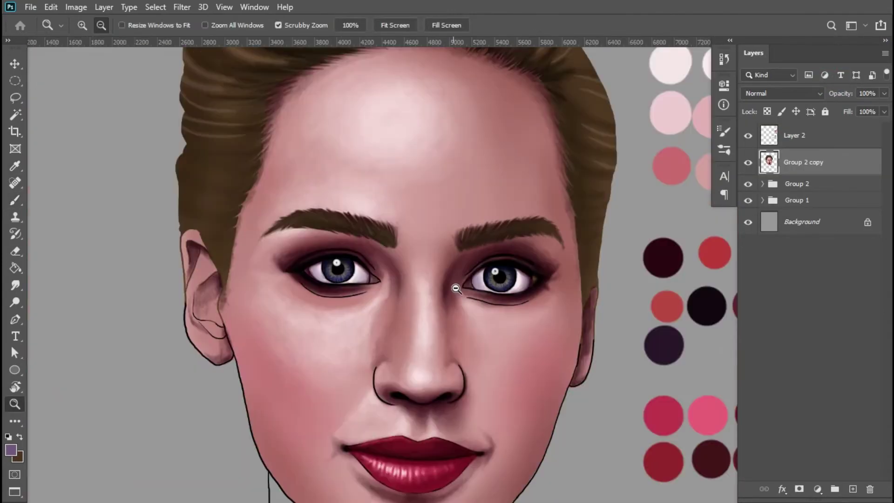
Change the foreground colour to a very dark reddish brown, #1d0903
left_click(826, 83)
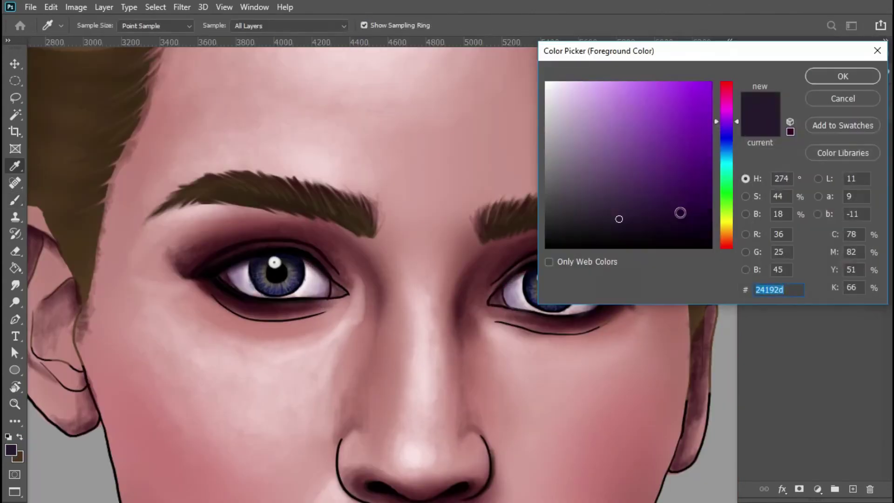
left_click_drag(725, 112, 725, 245)
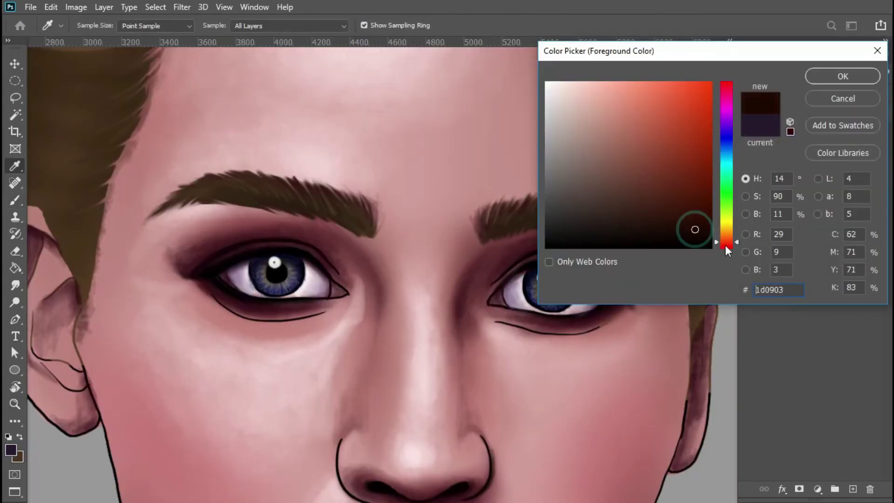
left_click(840, 74)
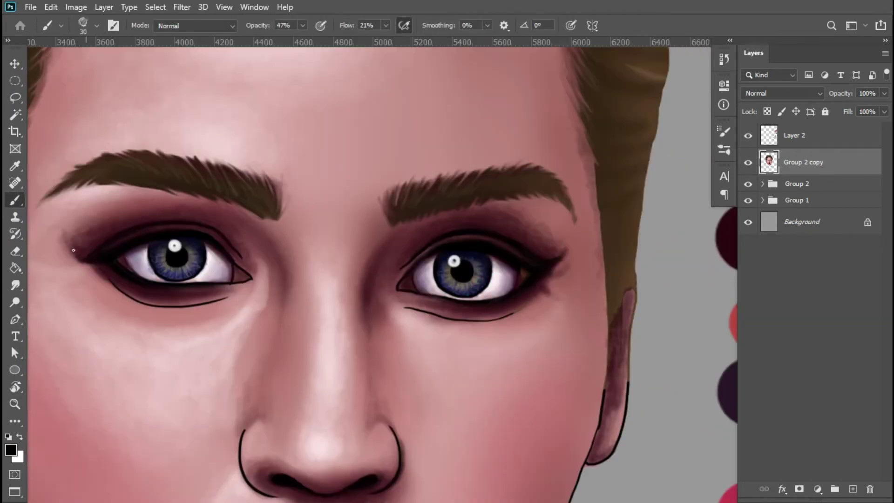
Darken the outer eye corner and eyebrows in black at 47% opacity, and line the lower lid in dusty pink at 24% opacity
left_click_drag(88, 254, 69, 246)
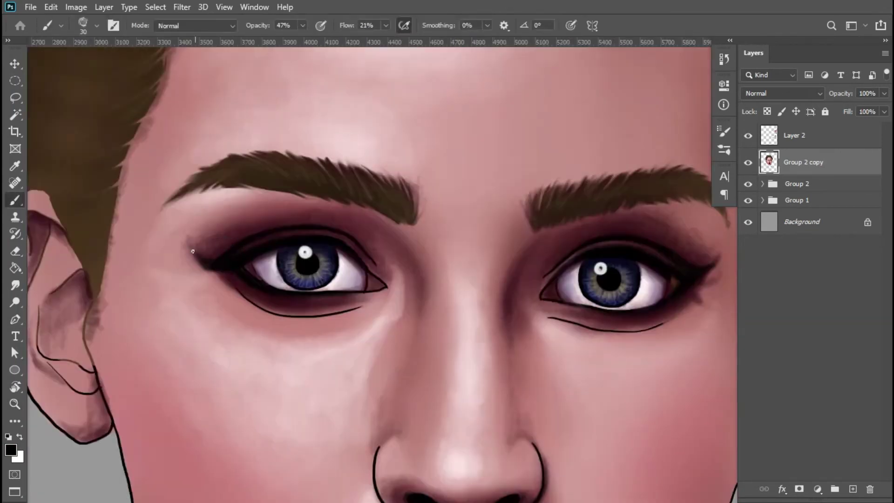
left_click_drag(470, 245, 512, 208)
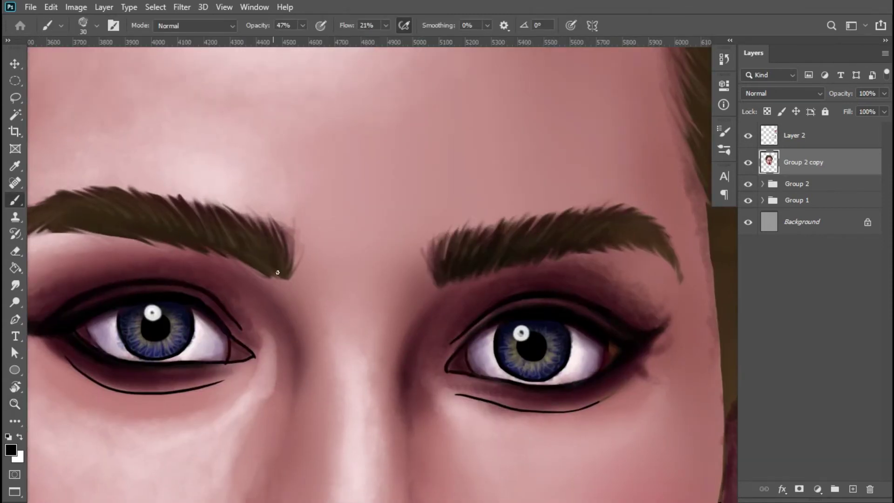
mouse_move(278, 273)
left_mouse_down()
mouse_move(206, 234)
mouse_move(144, 238)
left_mouse_up()
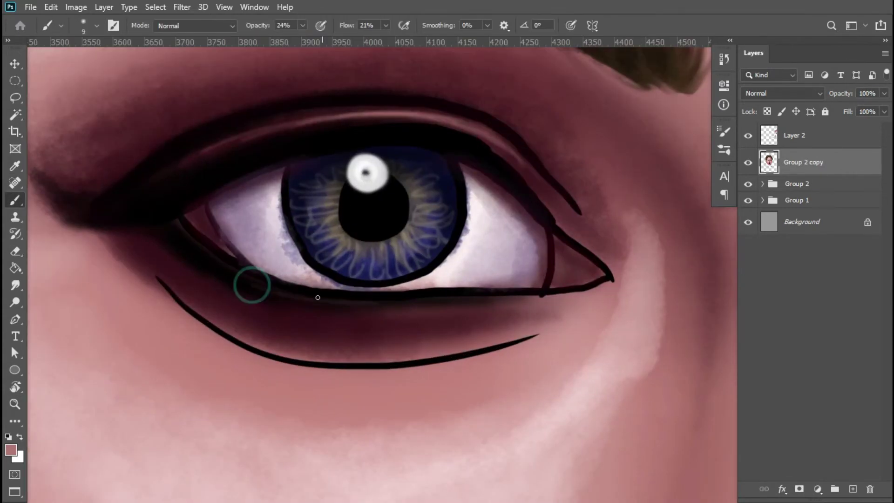
mouse_move(251, 285)
left_mouse_down()
mouse_move(334, 302)
mouse_move(434, 302)
left_mouse_up()
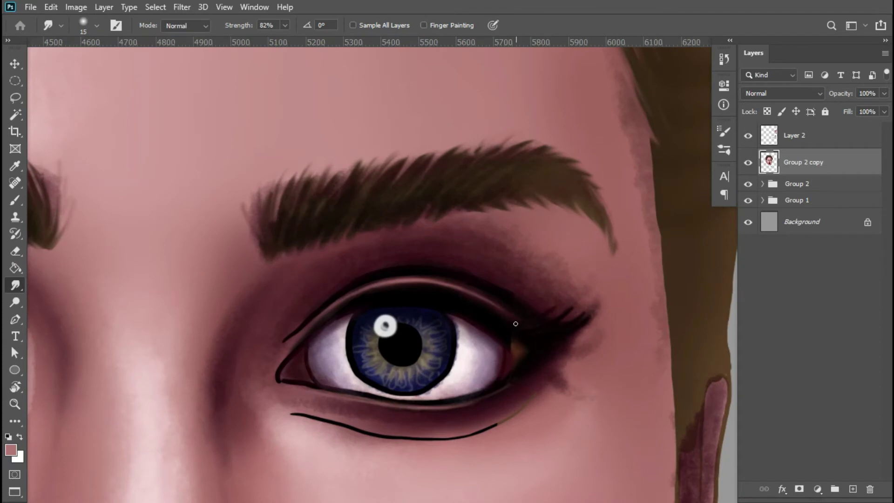
Pull upper and lower eyelashes out of the dark eyeliner on both eyes using a 15 px Smudge brush at 82% strength
left_click_drag(516, 324, 483, 301)
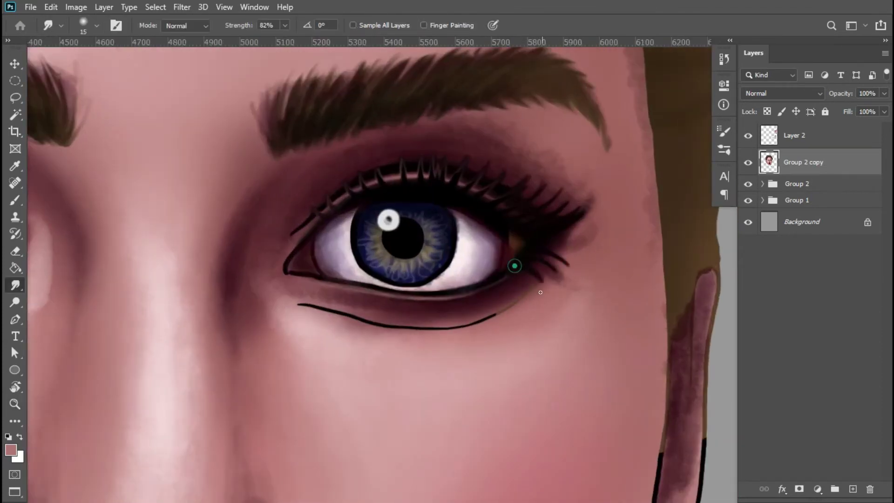
mouse_move(513, 262)
left_mouse_down()
mouse_move(471, 291)
mouse_move(407, 298)
left_mouse_up()
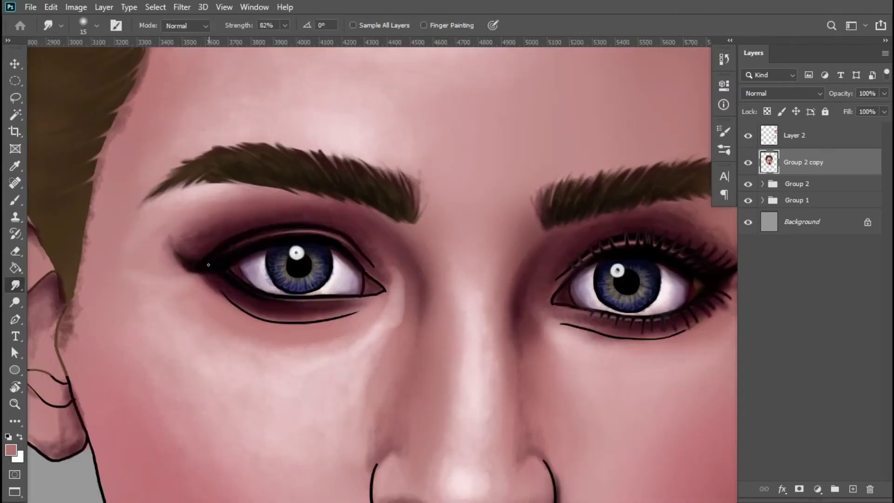
mouse_move(208, 265)
left_mouse_down()
mouse_move(227, 214)
mouse_move(276, 244)
mouse_move(294, 209)
mouse_move(316, 241)
mouse_move(345, 247)
left_mouse_up()
left_click_drag(228, 274, 269, 297)
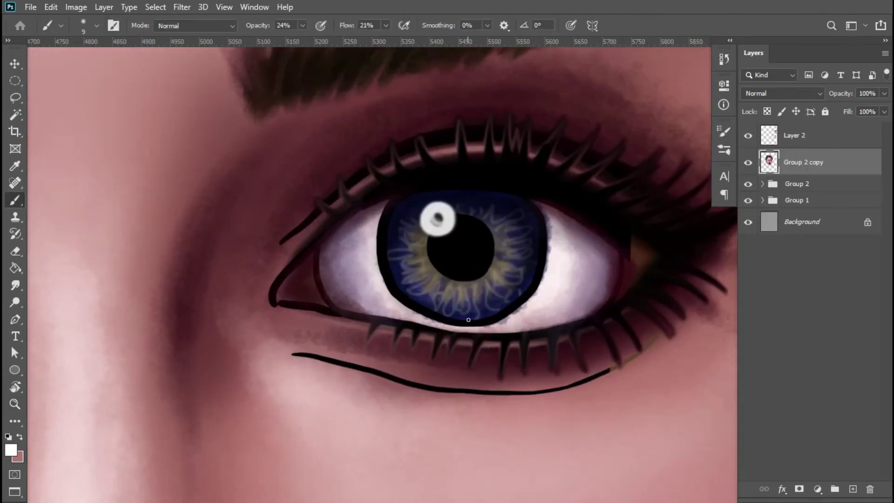
Paint thin white highlights along the lower waterlines and inner corners of both eyes at 100% opacity and 92% flow
left_click_drag(257, 25, 295, 40)
left_click_drag(347, 25, 386, 25)
left_click_drag(365, 309, 419, 321)
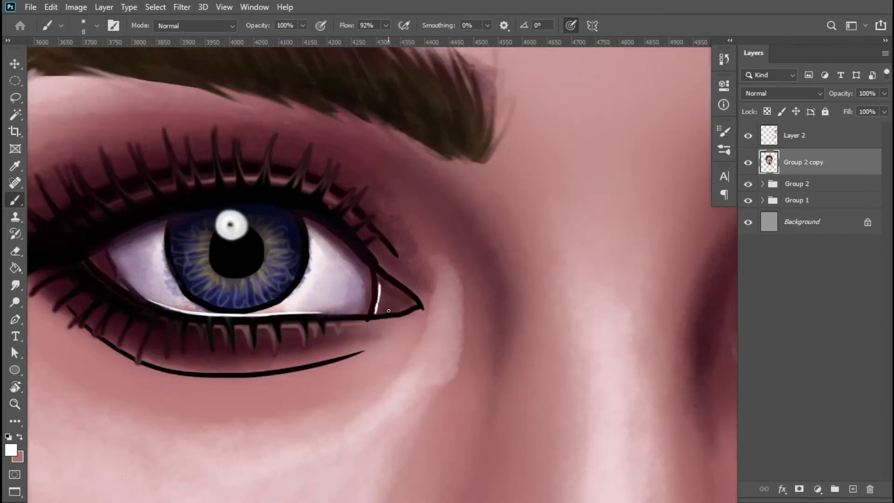
left_click_drag(326, 314, 400, 316)
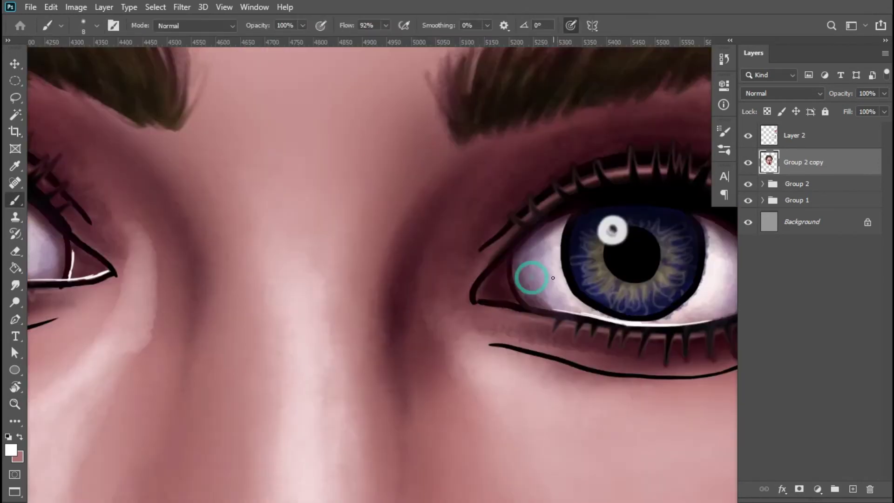
left_click(484, 292)
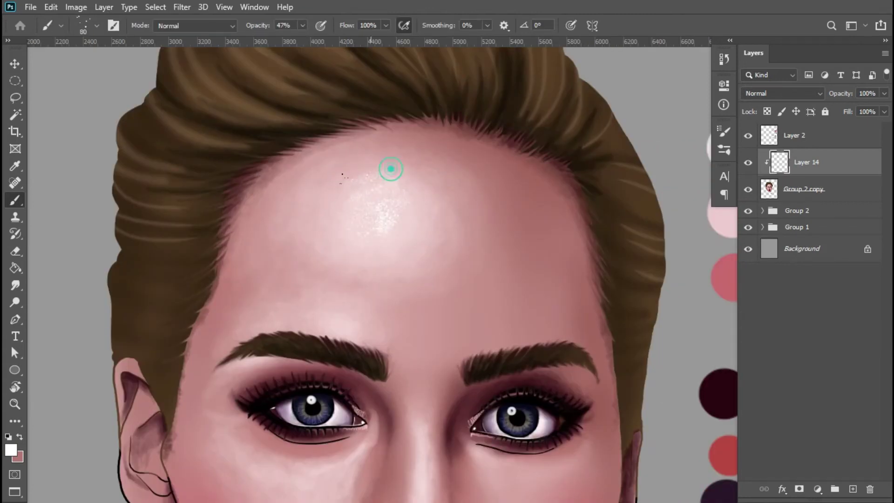
Stipple white skin-texture highlights on the forehead, nose, cheeks and chin at 47% opacity, lowering the flow to 70% and 42%
left_click_drag(385, 25, 381, 28)
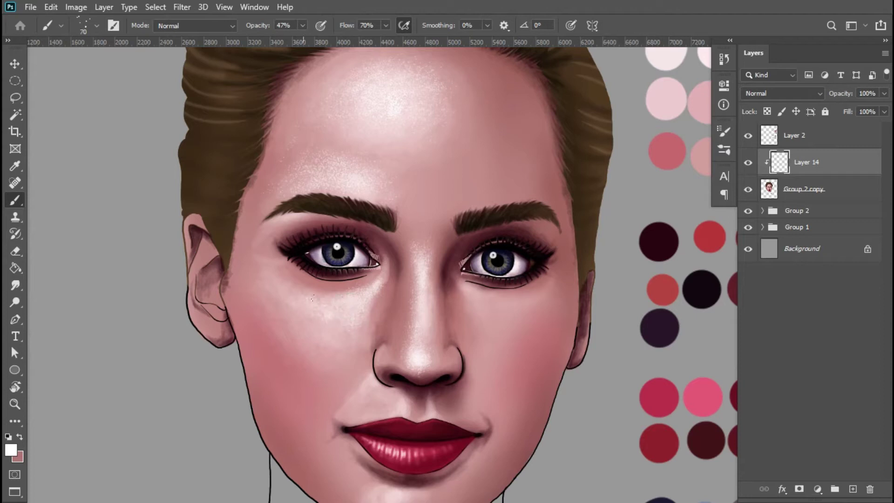
key("shift+4")
key("shift+2")
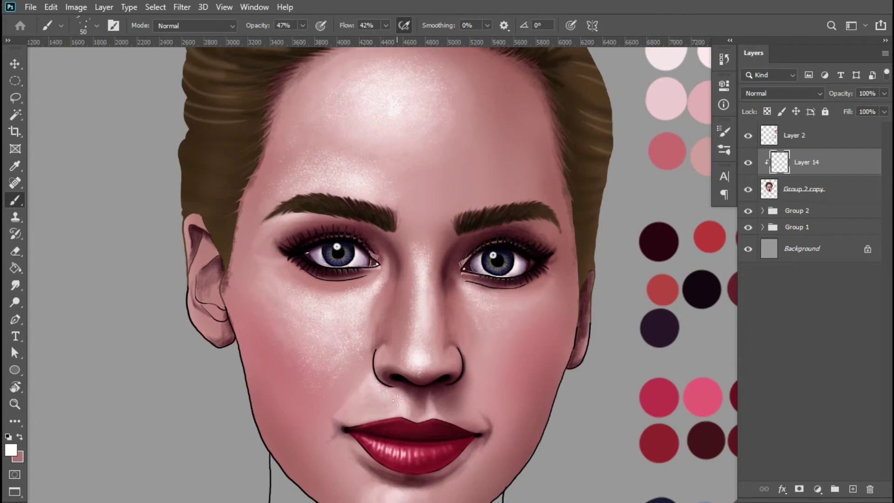
scroll(421, 427, "down", 3)
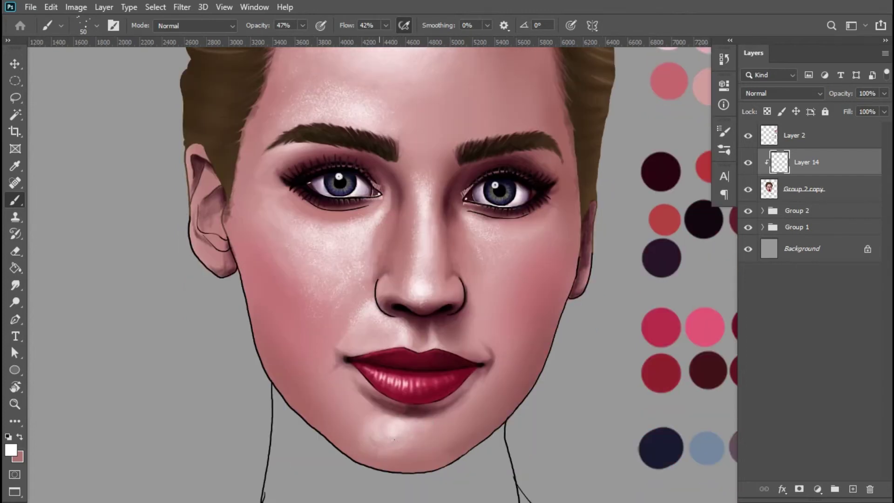
key("z")
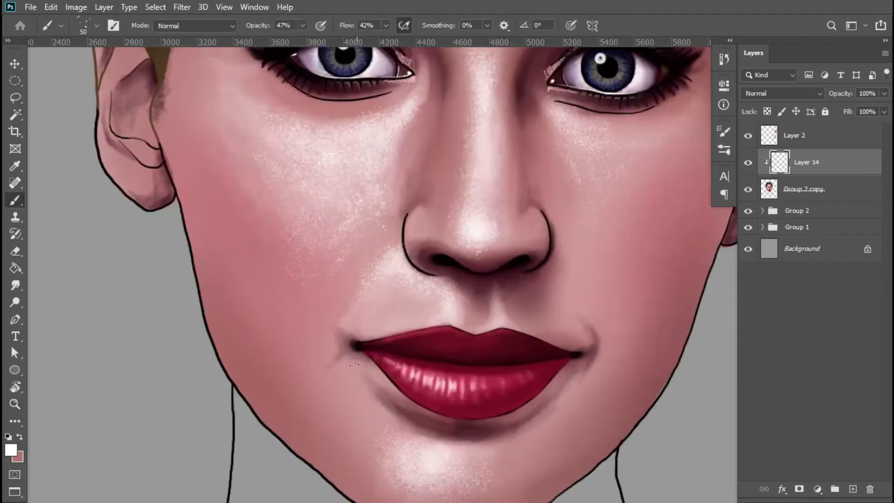
Scatter dusty red freckles across the cheeks, nose and forehead with a 250 px speckle brush at 47% opacity and 42% flow
left_click(496, 358, "alt")
key("b")
key("ctrl+plus")
left_click(11, 450)
key("Return")
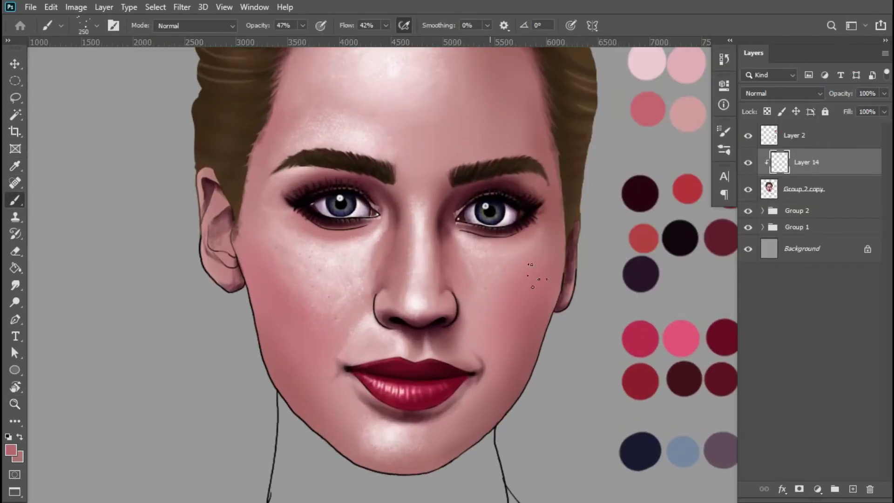
scroll(442, 177, "up", 2)
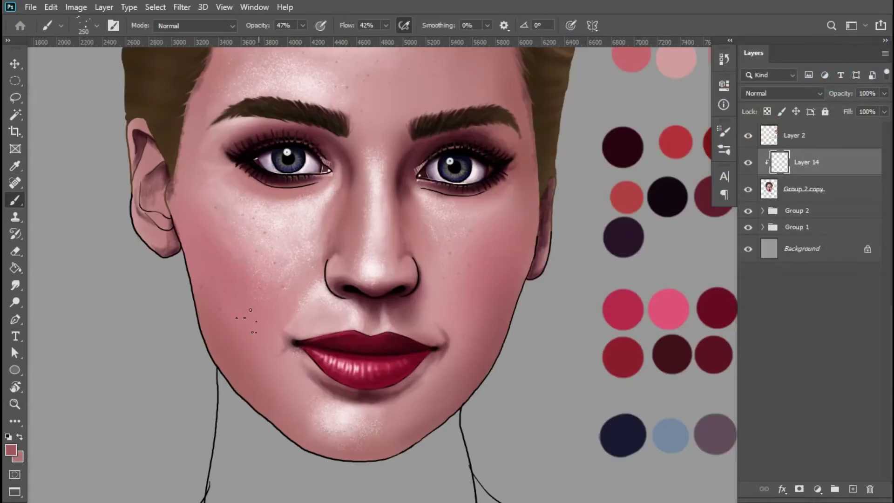
scroll(422, 407, "down", 1)
scroll(375, 235, "up", 1)
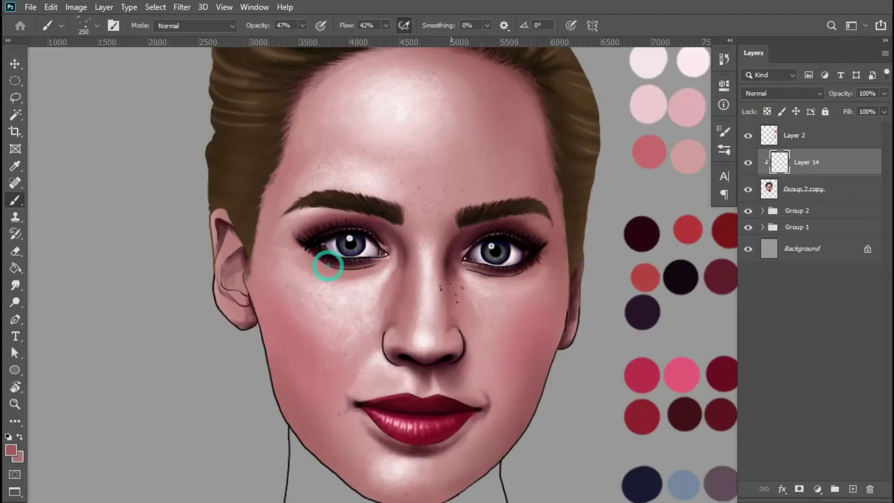
Choose a textured brush for Smudge and merge the clipped skin-texture layer into the portrait layer
key("z")
left_click(420, 269)
key("r")
right_click(273, 137)
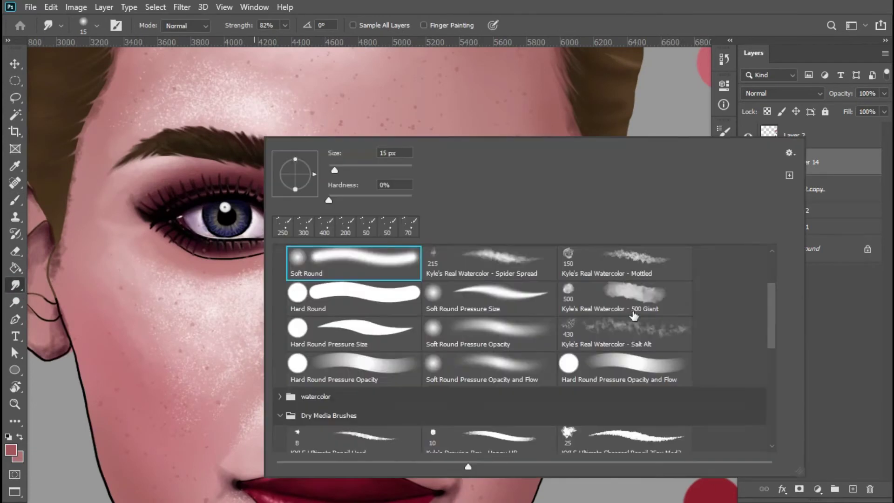
key("Escape")
key("shift+alt+bracketleft")
key("ctrl+e")
Smudge the lower-lid lines beneath both eyes into the skin with the textured brush at 30 px and 90% strength
key("bracketleft")
key("bracketleft")
key("bracketleft")
mouse_move(410, 252)
left_mouse_down()
mouse_move(478, 265)
mouse_move(509, 259)
mouse_move(475, 272)
mouse_move(403, 244)
mouse_move(480, 254)
left_mouse_up()
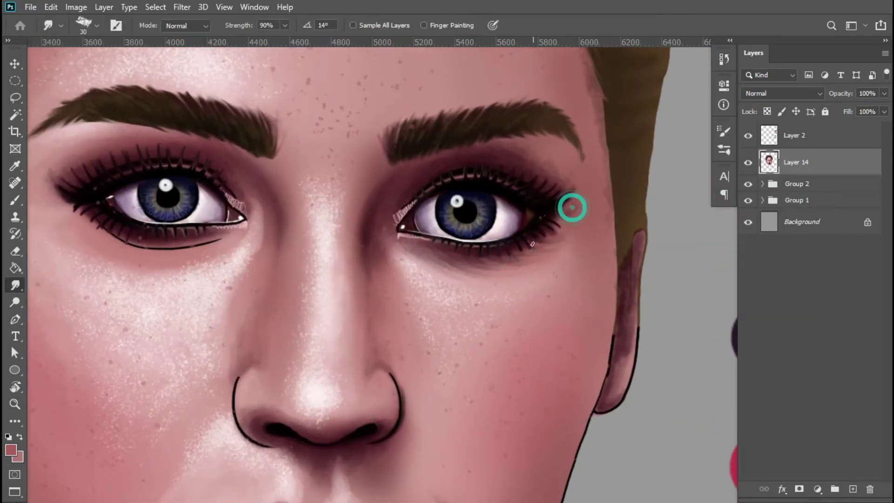
key("z")
left_click_drag(572, 206, 535, 205)
key("r")
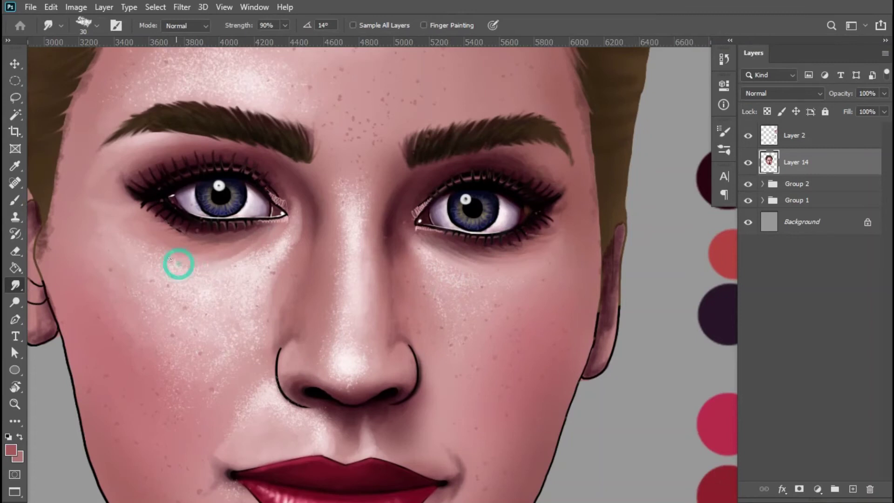
Blend the skin along the bridge and sides of the nose with the 30 px Smudge brush at 84% strength
scroll(179, 264, "up", 2)
key("z")
mouse_move(349, 200)
left_mouse_down()
mouse_move(349, 284)
mouse_move(277, 272)
mouse_move(349, 255)
mouse_move(280, 297)
left_mouse_up()
key("r")
key("z")
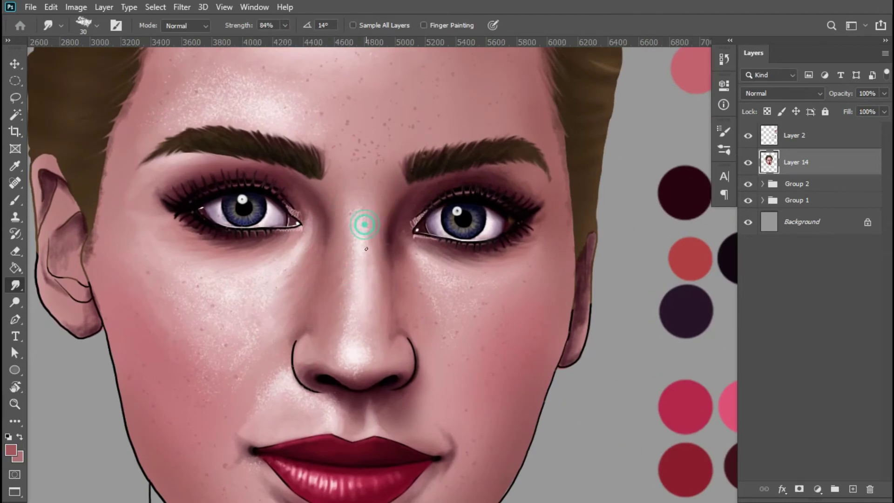
key("z")
left_click_drag(389, 252, 351, 252)
key("r")
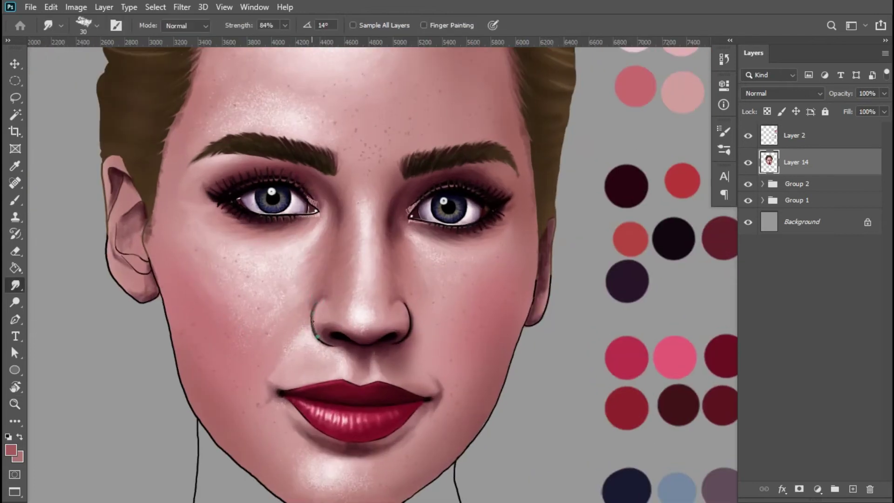
Soften the black outlines of both nose wings with a 25 px Smudge brush at 84% strength
key("z")
left_click_drag(393, 326, 433, 326)
key("r")
key("bracketleft")
left_click_drag(261, 363, 256, 260)
left_click_drag(419, 272, 429, 325)
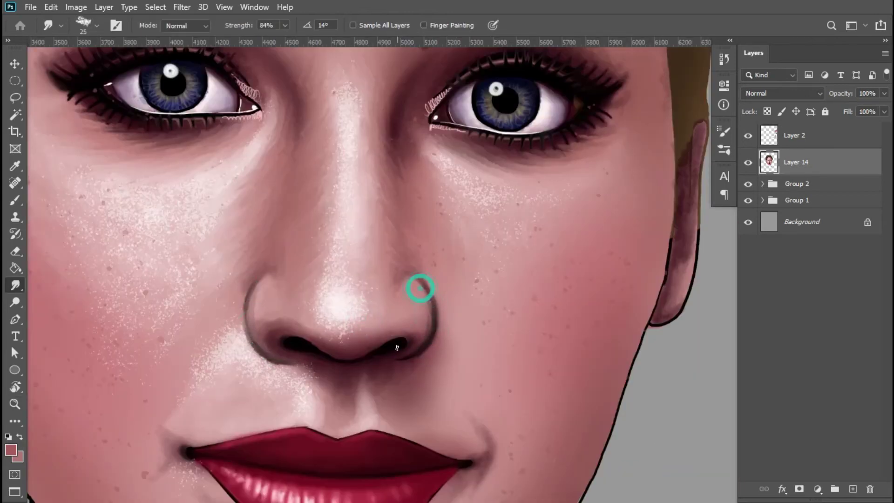
key("bracketright")
key("z")
mouse_move(221, 321)
left_mouse_down()
mouse_move(320, 319)
mouse_move(297, 318)
left_mouse_up()
key("r")
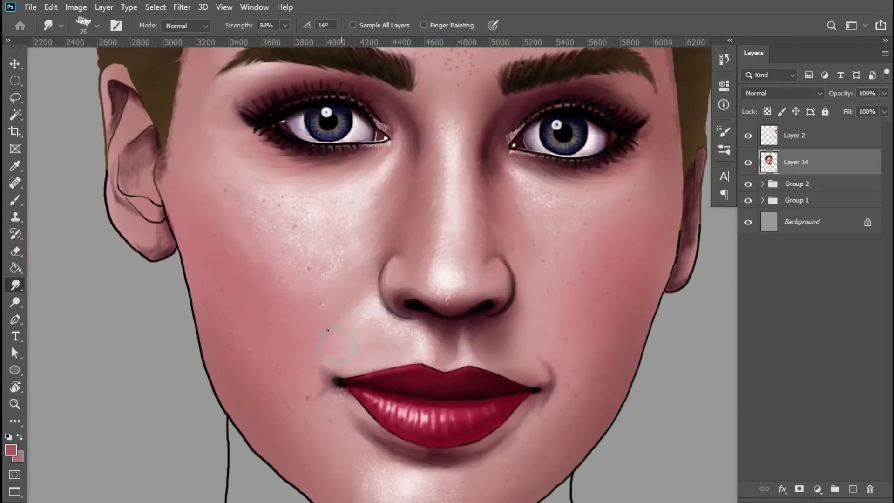
Blend the skin around the mouth and along the forehead hairline with the 25 px Smudge brush at 91% strength
scroll(251, 352, "down", 1)
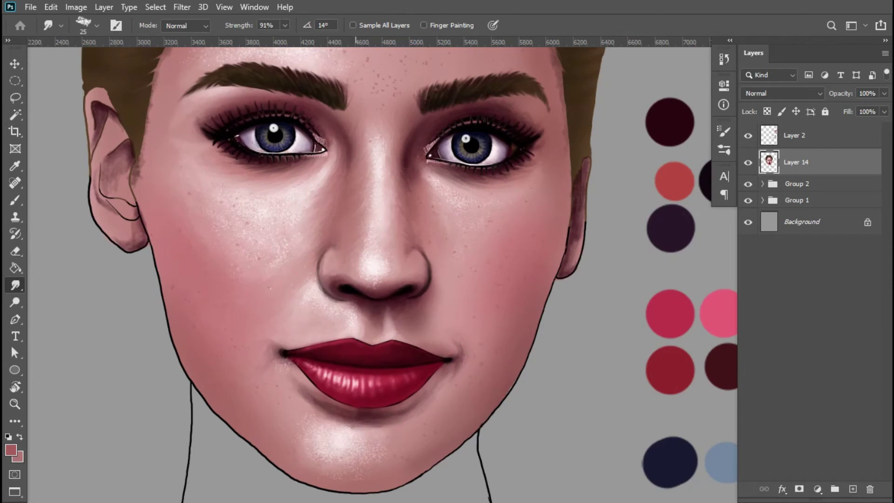
scroll(282, 107, "up", 5)
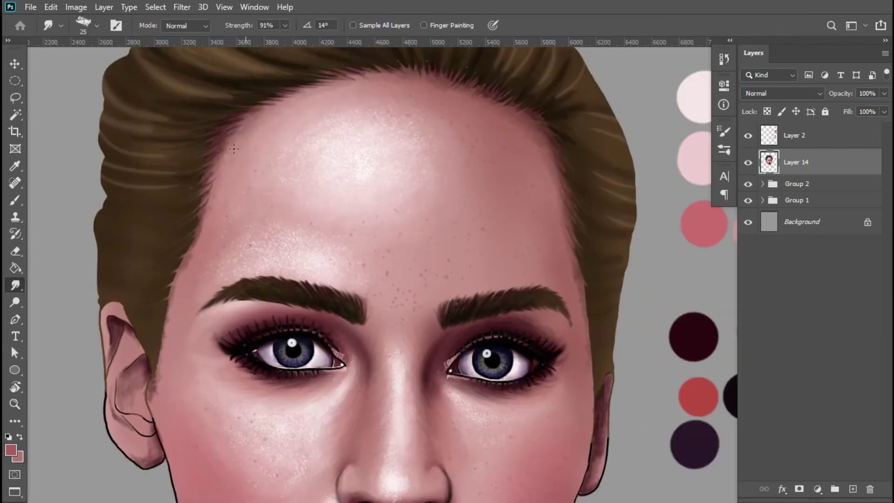
key("ctrl+0")
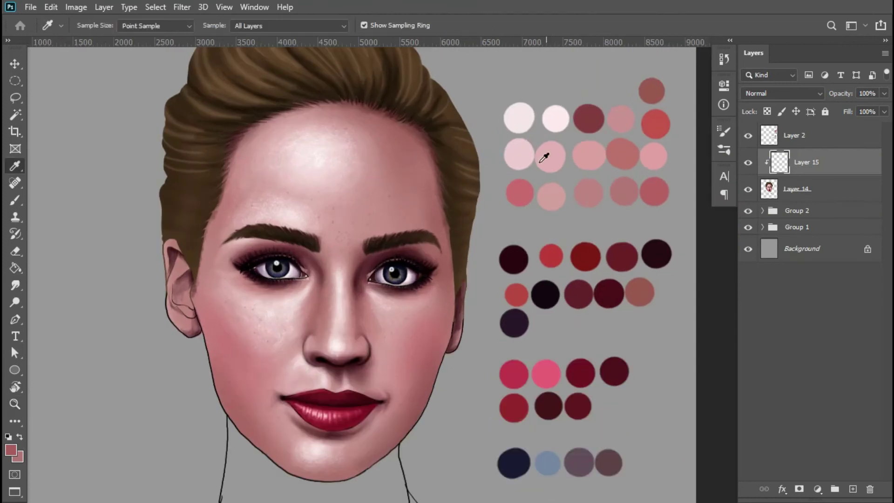
Glaze sampled light pink along the face's left edge from jaw to temple with a soft brush at 23% opacity and flow
left_click(541, 161)
key("b")
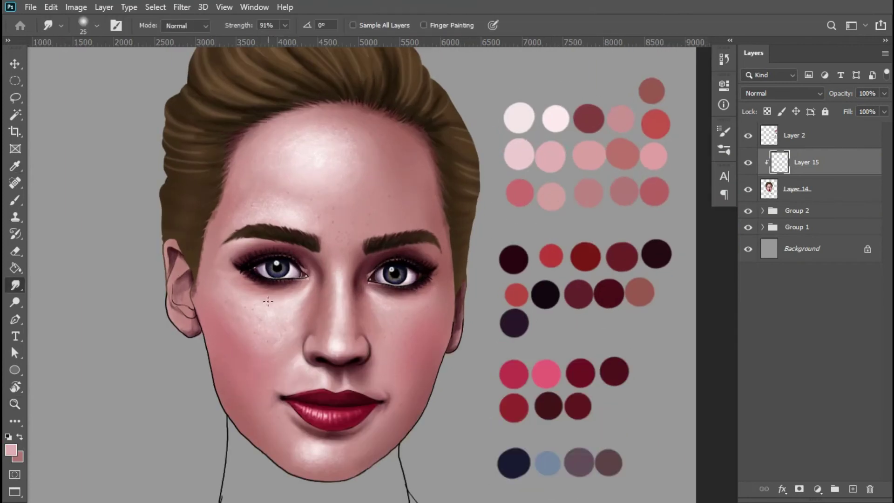
right_click(275, 279)
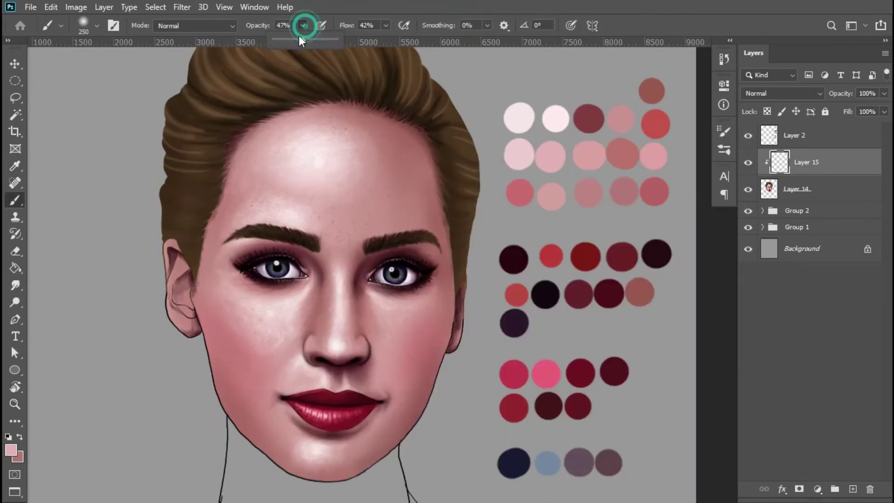
left_click(303, 25)
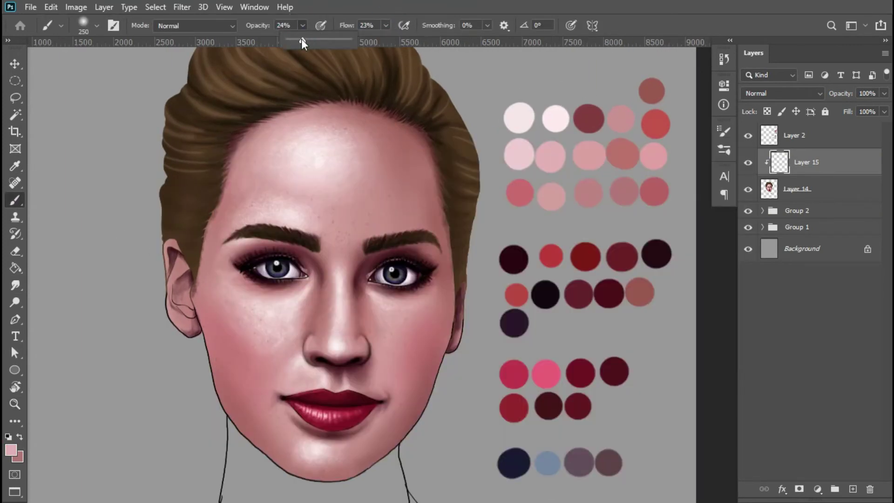
mouse_move(197, 313)
left_mouse_down()
mouse_move(229, 372)
mouse_move(219, 401)
left_mouse_up()
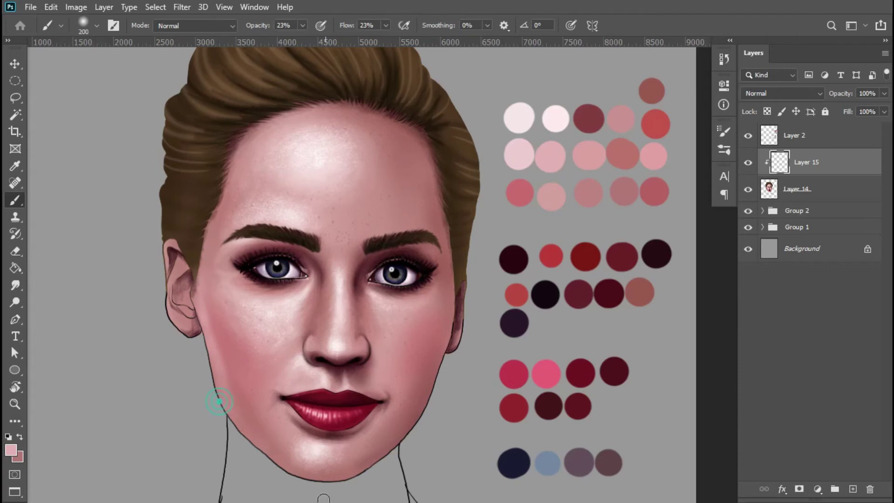
mouse_move(214, 257)
left_mouse_down()
mouse_move(208, 236)
mouse_move(233, 175)
mouse_move(255, 164)
left_mouse_up()
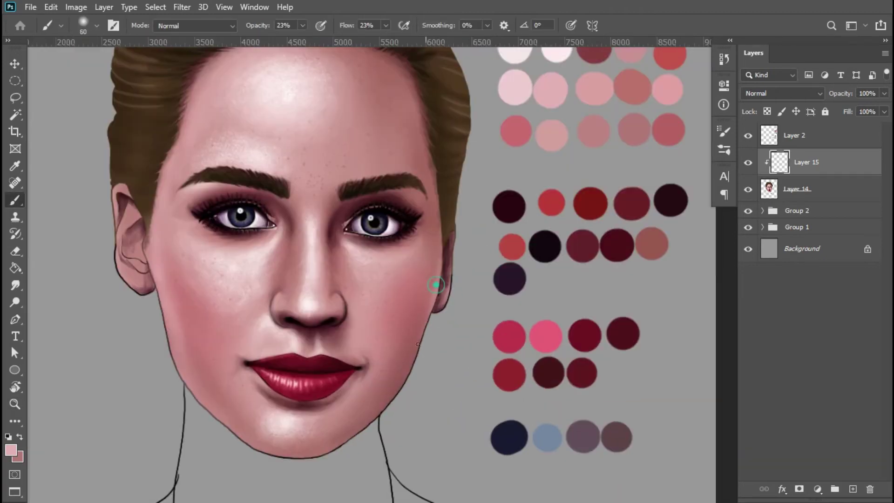
Brush light pink along the right cheek and jaw edge with an 80 px soft brush at 23% opacity
key("bracketright")
key("bracketright")
left_click_drag(418, 344, 398, 395)
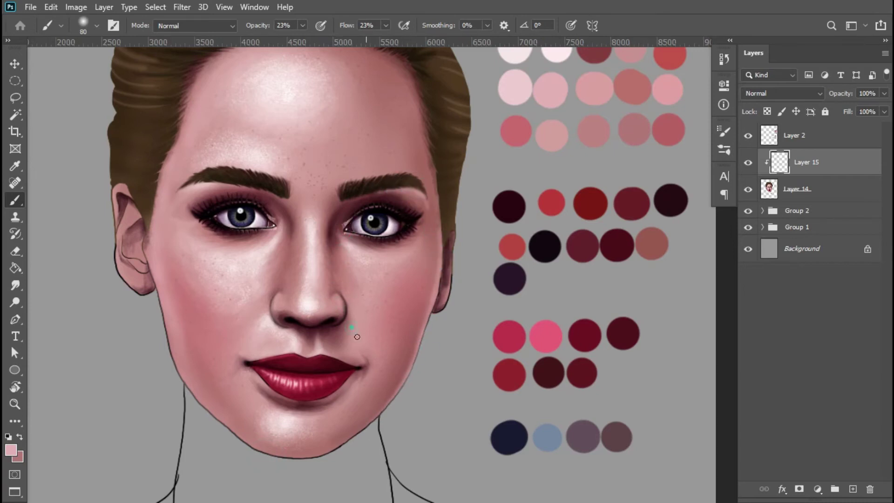
Shade the skin beneath the lower lip in dark red with a 150 px soft brush at 23% opacity
key("z")
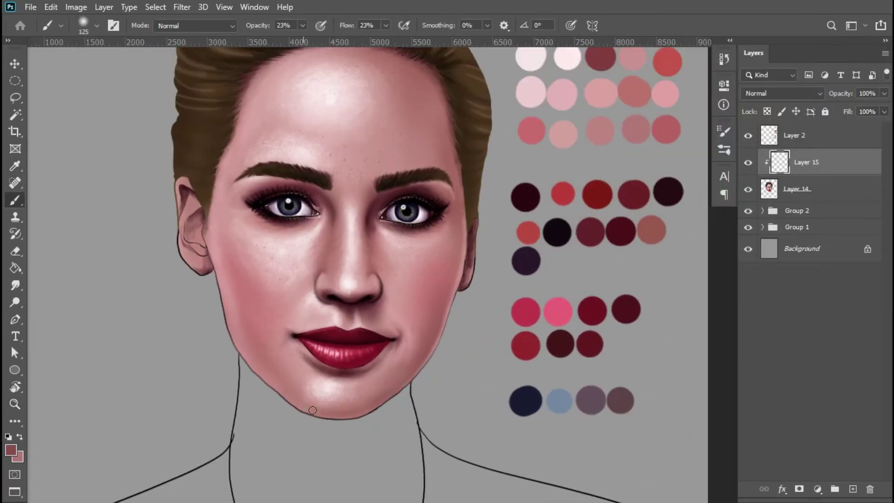
key("bracketright")
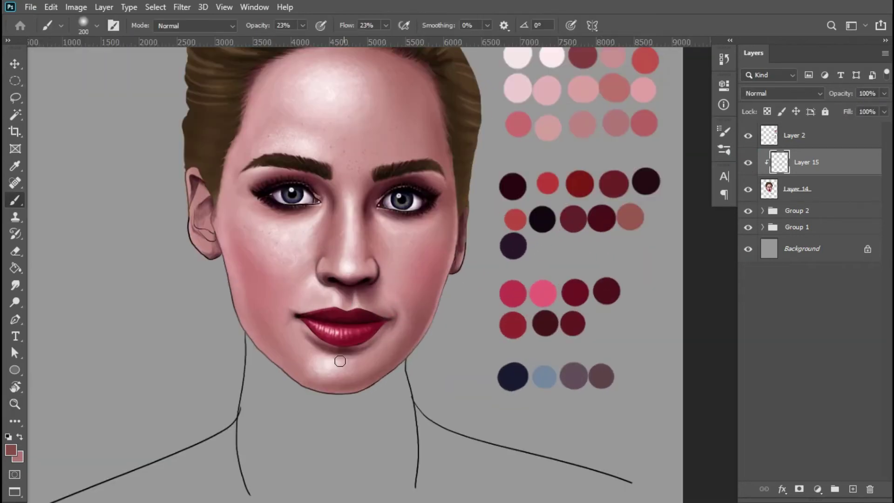
key("bracketleft")
left_click_drag(351, 346, 327, 349)
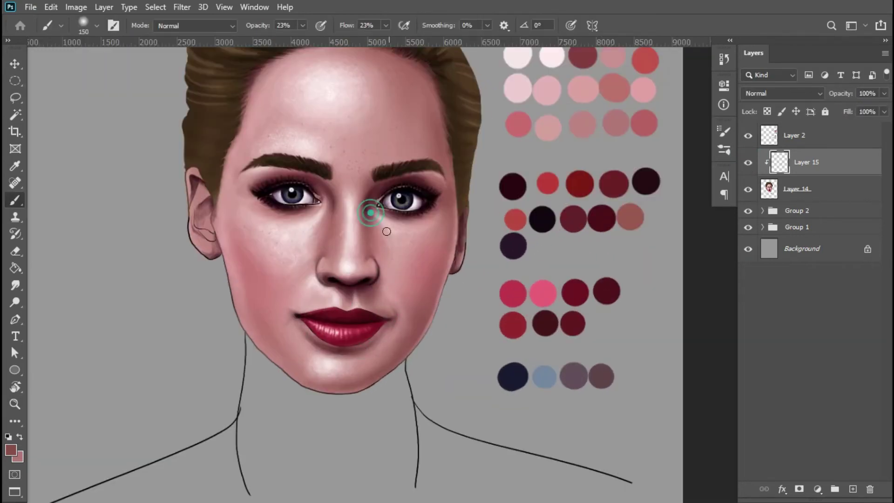
Sample the reddish pink of the right cheek and glaze it over the left cheek with a 250 px soft brush
left_click(422, 259, "alt")
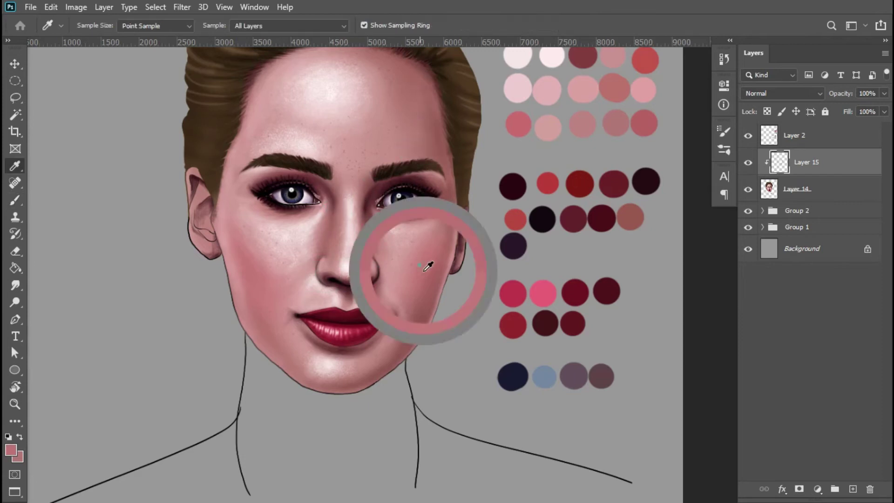
left_click_drag(233, 250, 261, 275)
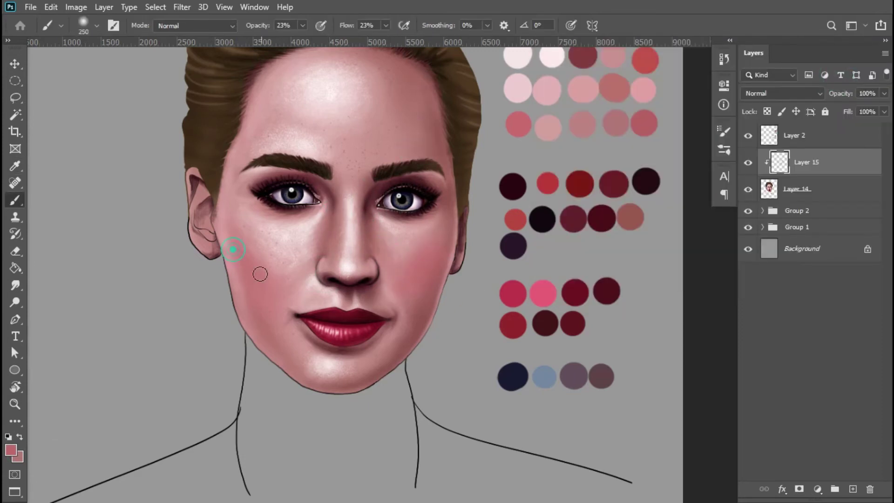
scroll(261, 282, "down", 4)
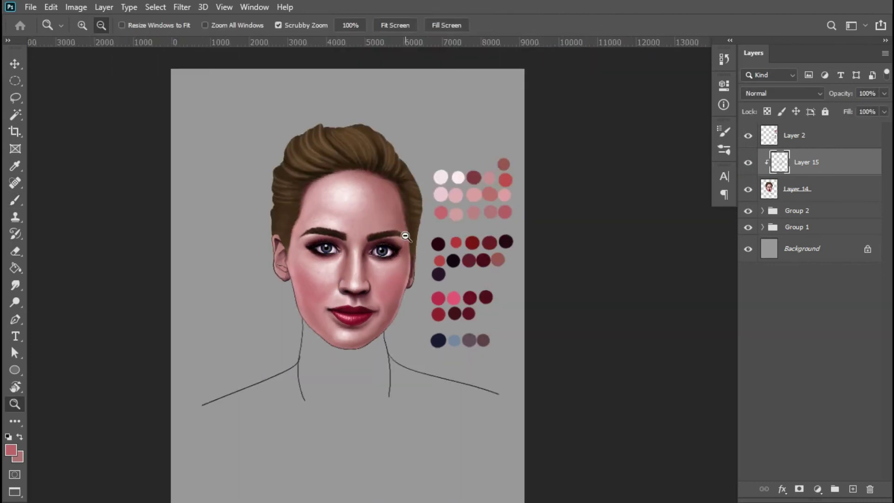
Darken the shadows between the hair waves in black with a 90 px soft brush at 38% opacity and 34% flow
key("z")
left_click(379, 309)
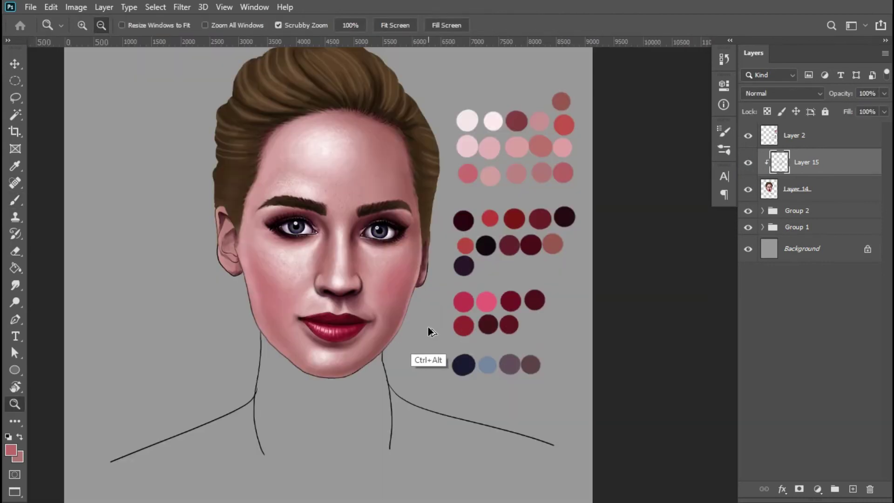
left_click(332, 347, "alt")
left_click(328, 189)
key("b")
left_click(386, 25)
left_click_drag(386, 31, 396, 37)
key("bracketleft")
scroll(263, 231, "up", 2)
left_click(250, 166)
left_click_drag(305, 192, 320, 205)
mouse_move(325, 144)
left_mouse_down()
mouse_move(361, 194)
mouse_move(459, 186)
left_mouse_up()
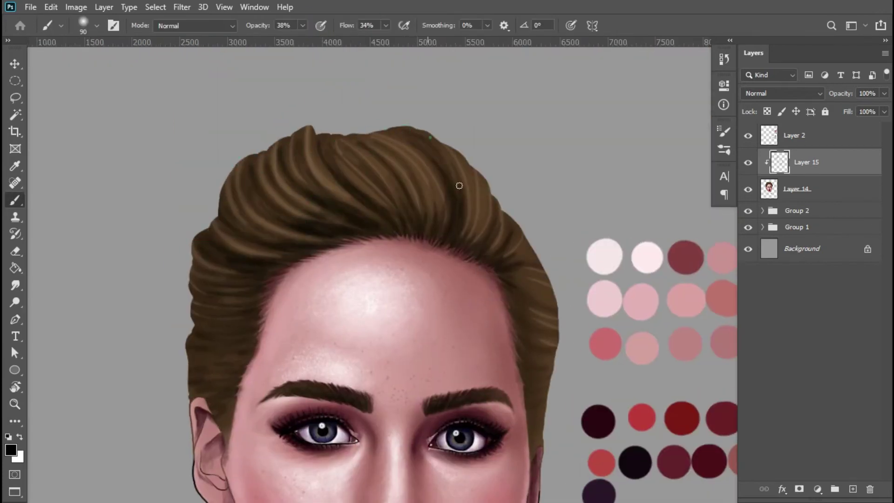
scroll(459, 186, "down", 1)
left_click_drag(293, 150, 363, 204)
left_click_drag(303, 174, 373, 204)
left_click(503, 214)
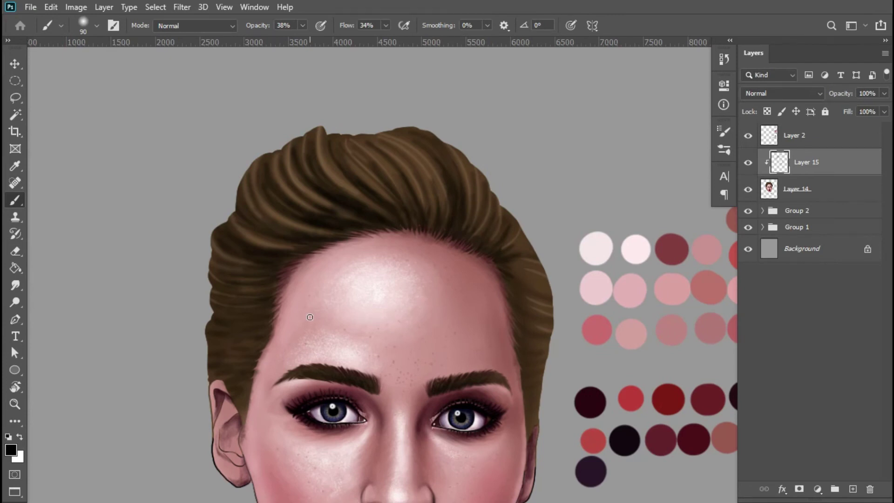
key("shift+f")
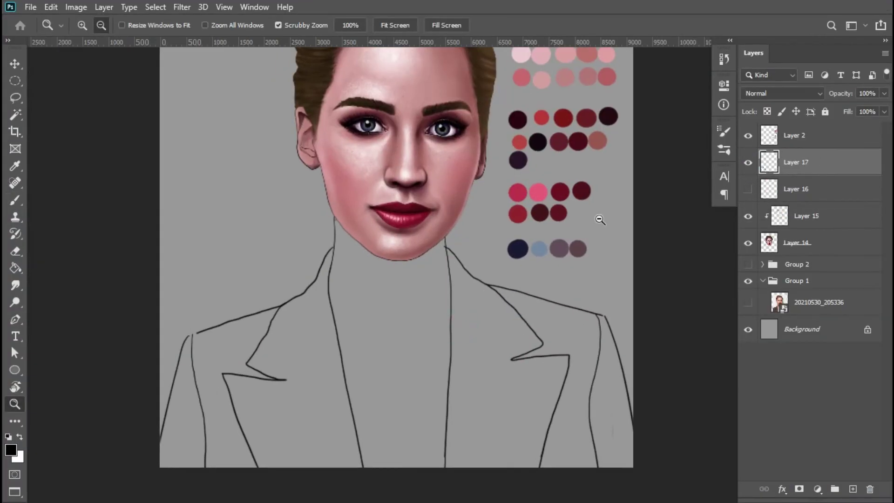
Move the clothing line-art layer, Layer 17, below the face layer
key("ctrl+bracketleft")
key("ctrl+bracketleft")
left_click_drag(420, 279, 269, 296)
mouse_move(584, 289)
left_mouse_down()
mouse_move(536, 320)
mouse_move(723, 276)
left_mouse_up()
left_click_drag(407, 253, 368, 271)
Select the jacket regions with the Magic Wand and fill them with black on a new layer
left_click(363, 355)
left_click(345, 369)
left_click(339, 288, "shift")
left_click(599, 259, "shift")
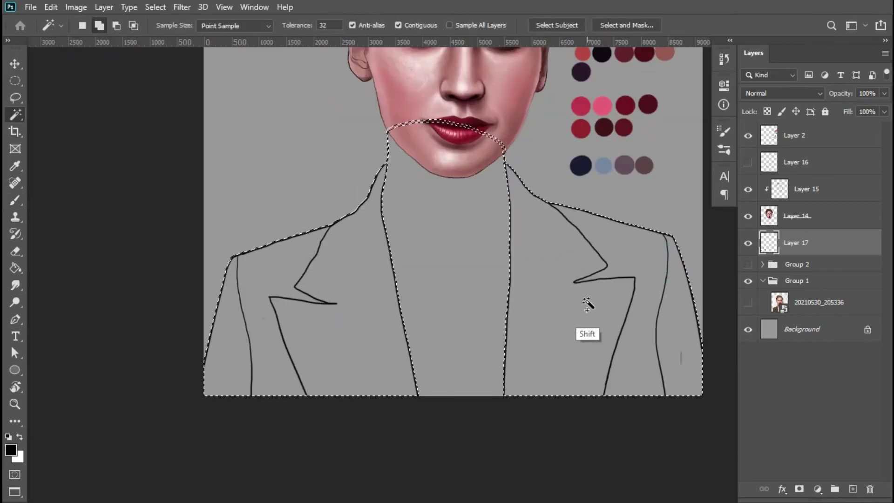
key("x")
key("ctrl+shift+n")
key("Return")
key("ctrl+BackSpace")
key("ctrl+d")
key("ctrl+0")
key("ctrl+plus")
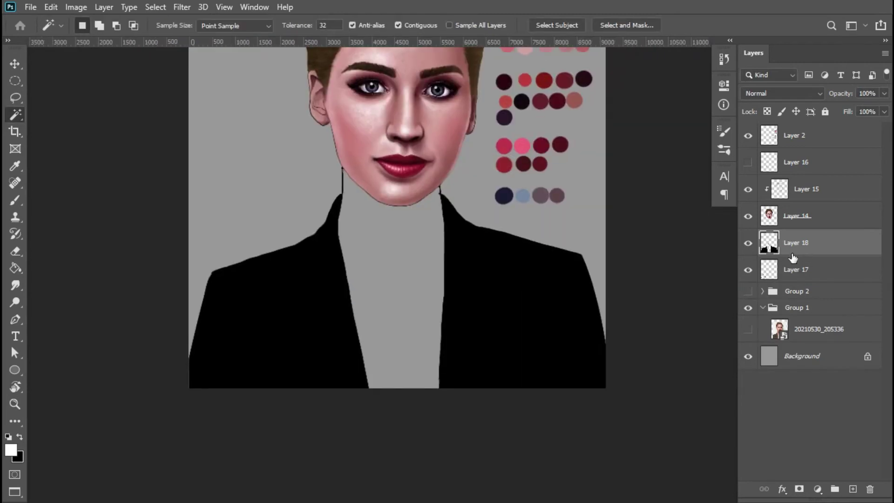
Select the turtleneck area on Layer 17 with the Magic Wand and expand the selection
left_click(794, 269)
left_click(391, 303)
left_click(181, 7)
mouse_move(155, 7)
mouse_move(209, 192)
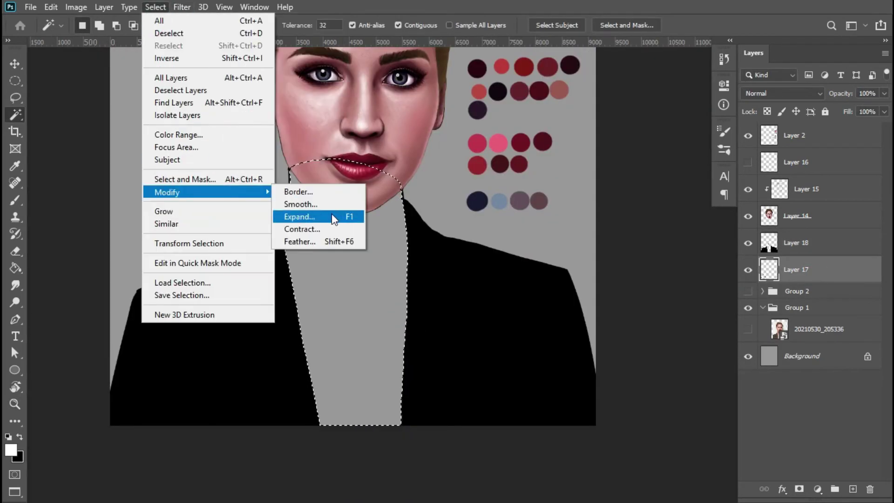
left_click(332, 216)
key("Return")
Fill the turtleneck selection with dark purple on a new layer named Layer 19, and deselect
key("z")
key("ctrl+minus")
left_click(11, 449)
left_click(841, 75)
key("ctrl+shift+n")
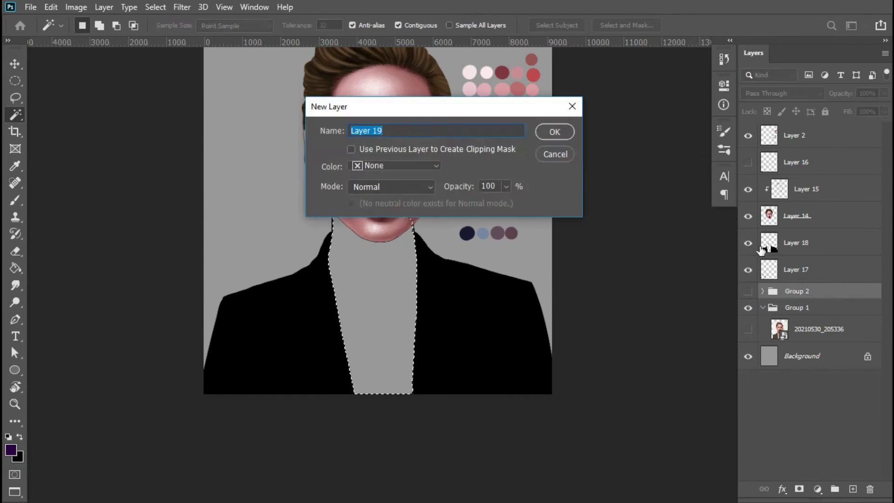
key("Return")
key("alt+BackSpace")
key("ctrl+d")
Examine the filled jacket and turtleneck across the whole figure, collapsing Group 1
key("z")
key("ctrl+minus")
left_click(475, 319)
left_click(395, 345, "alt")
left_click(433, 338, "alt")
left_click(465, 298)
left_click(457, 326, "alt")
left_click(470, 349)
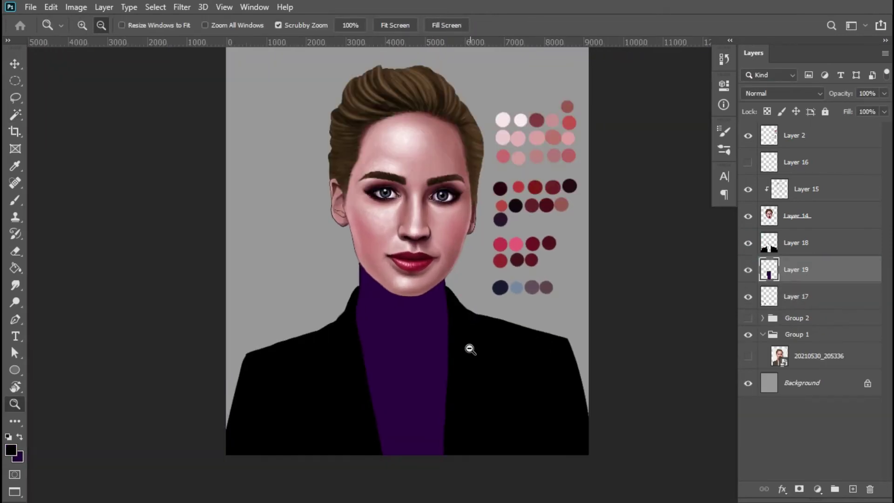
left_click(763, 334)
left_click(381, 280, "alt")
left_click(395, 344)
Recolour the jacket outlines dark olive on Layer 17, placed above Layer 18 with its transparent pixels locked
left_click(798, 245)
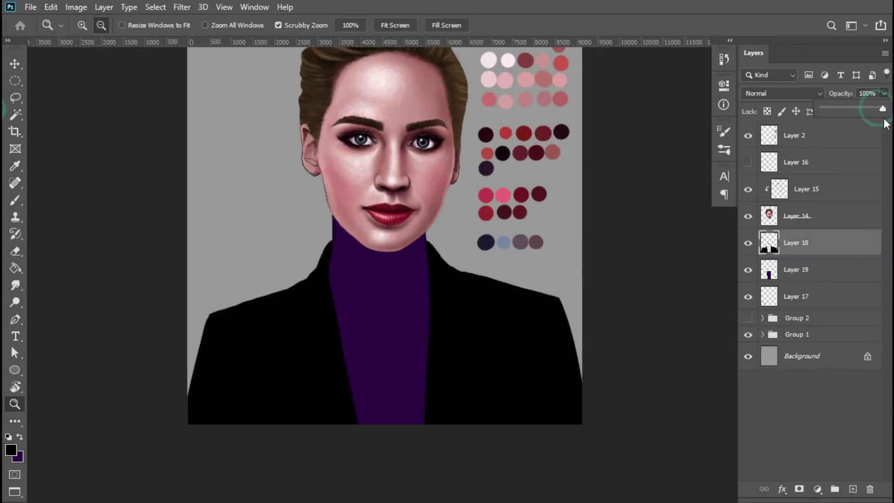
left_click(11, 449)
left_click_drag(731, 215, 731, 218)
left_click(638, 219)
key("Return")
key("b")
scroll(335, 286, "up", 2)
right_click(335, 286)
left_click(698, 353)
key("Return")
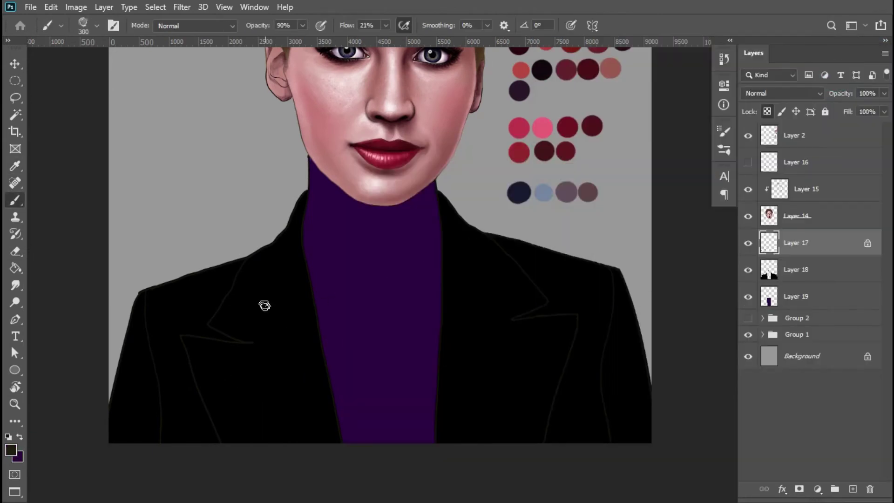
Create a new layer clipped to the black jacket layer, Layer 18
key("alt+bracketleft")
key("ctrl+shift+n")
left_click(552, 130)
Paint dark olive texture over the left upper lapel with a 500 px textured brush at 100% opacity and 19% flow
key("bracketright")
key("bracketright")
key("bracketright")
key("bracketright")
key("bracketright")
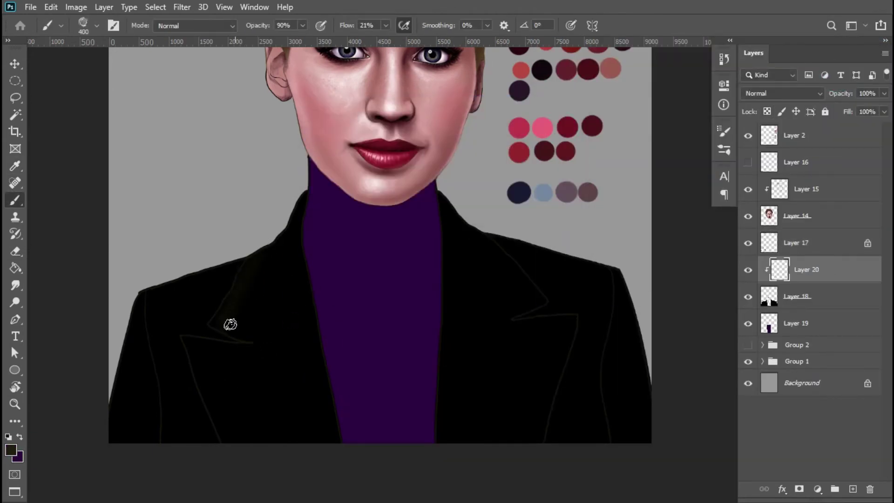
scroll(230, 324, "down", 3)
right_click(354, 140)
key("Return")
scroll(259, 335, "up", 3)
left_click_drag(201, 298, 260, 335)
scroll(259, 335, "down", 1)
left_click_drag(261, 242, 279, 342)
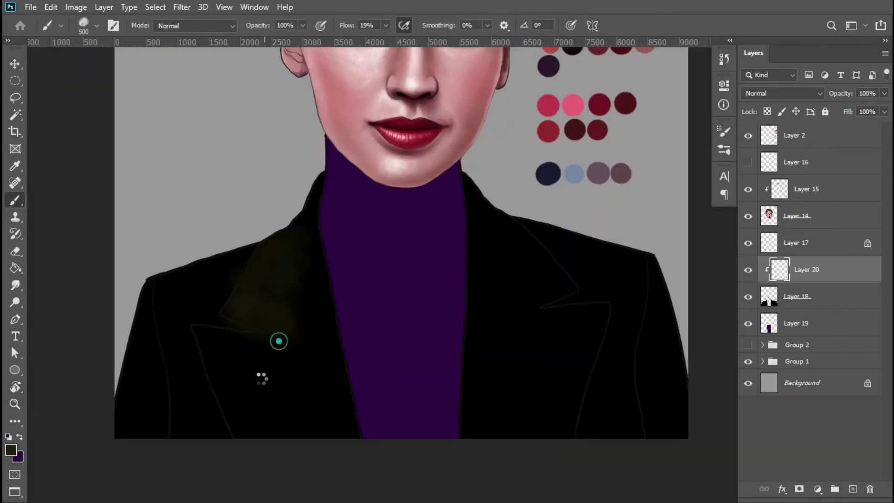
Refine the olive shading on the left lapels with a 150 px textured brush at 54% opacity
scroll(279, 342, "up", 1)
key("bracketleft")
key("bracketleft")
key("bracketleft")
key("bracketleft")
key("bracketleft")
key("bracketleft")
left_click(303, 25)
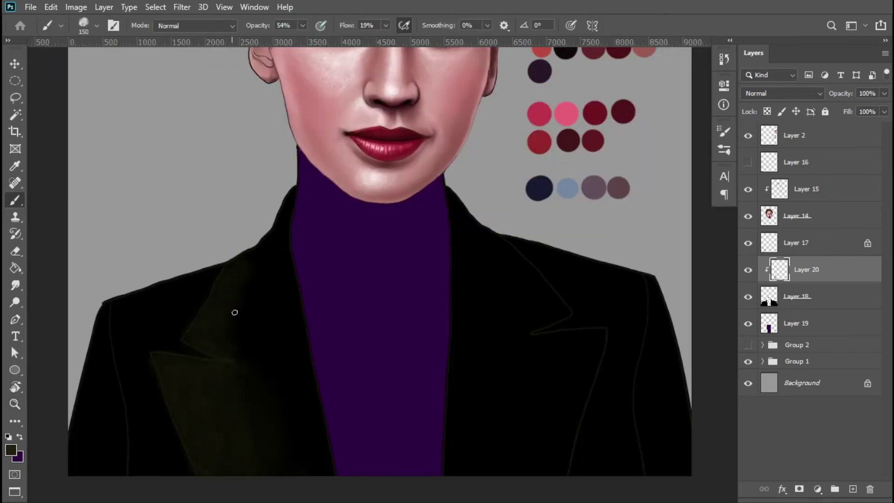
scroll(279, 481, "down", 3)
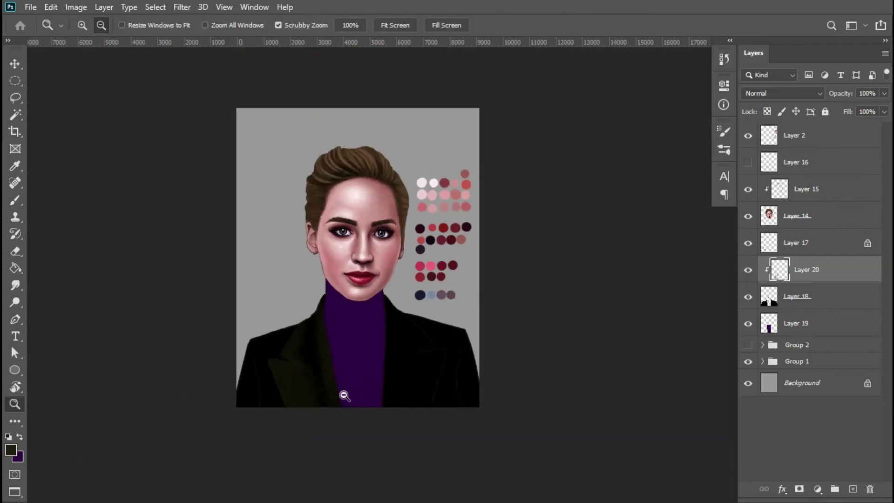
Extend the dark olive shading over the right lapels, shoulders and sleeves with a 500 px textured brush at 54% opacity
scroll(188, 348, "up", 2)
scroll(355, 365, "down", 3)
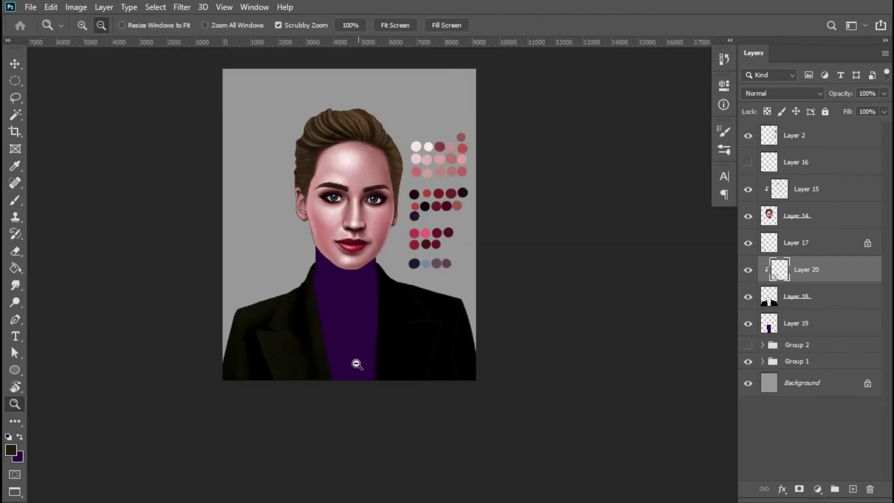
scroll(391, 318, "up", 3)
scroll(421, 238, "up", 2)
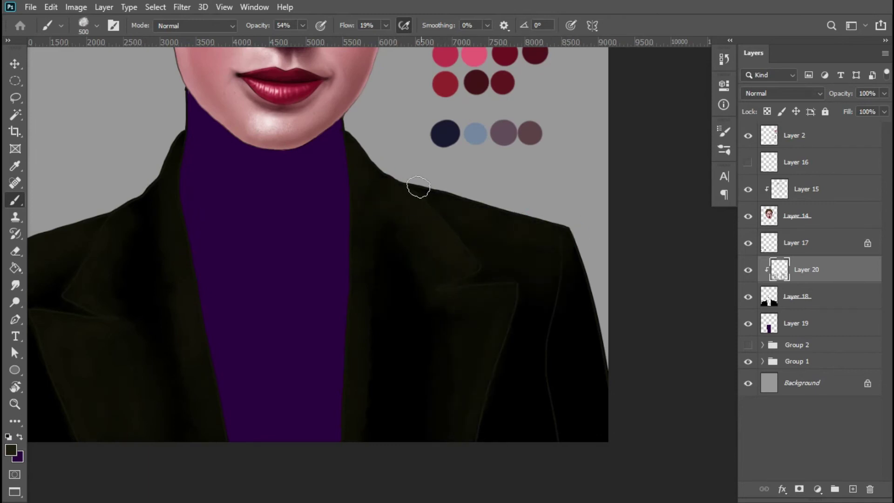
scroll(555, 312, "down", 1)
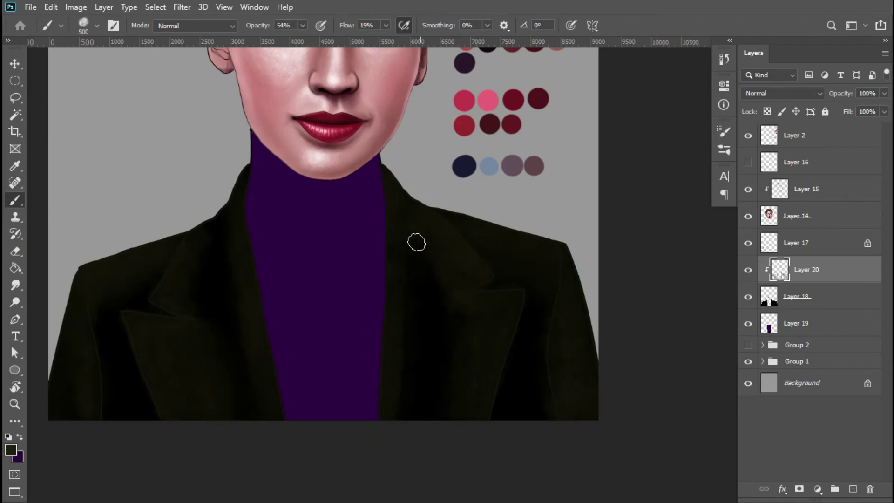
scroll(375, 351, "down", 2)
Release Layer 20 from its clipping mask and clear its olive paint outside the jacket's outline
left_click(769, 296, "ctrl")
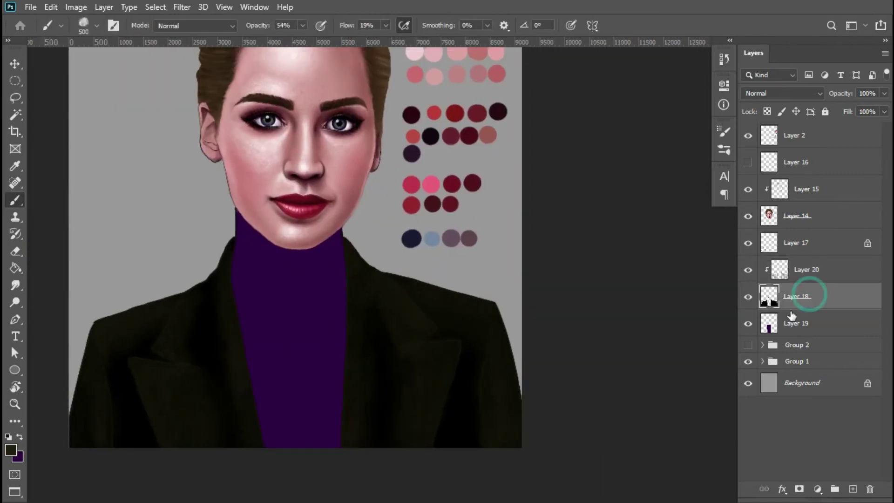
key("w")
key("ctrl+alt+f")
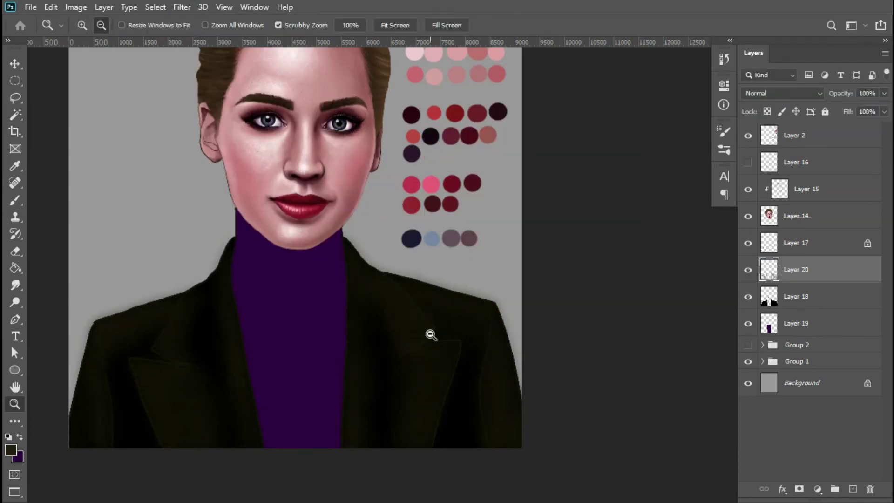
Hide the Layer 17 line art and set Layer 20's opacity to 84%
left_click_drag(873, 108, 867, 109)
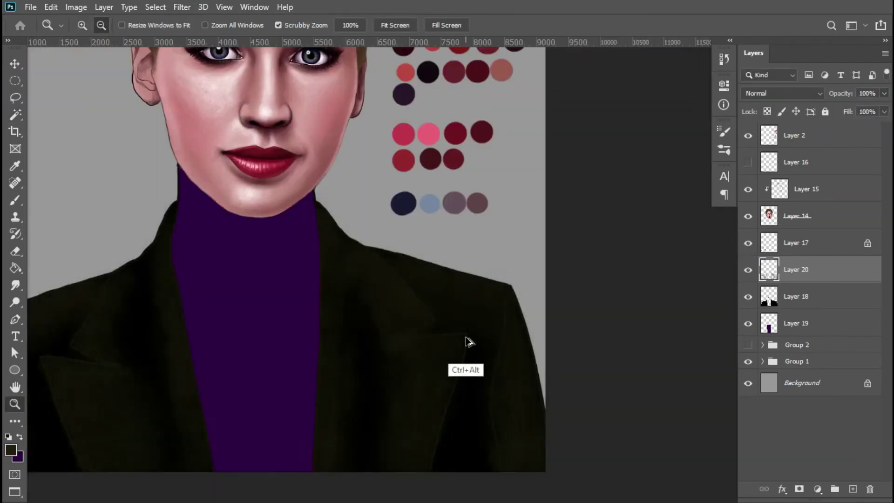
left_click(393, 346, "alt")
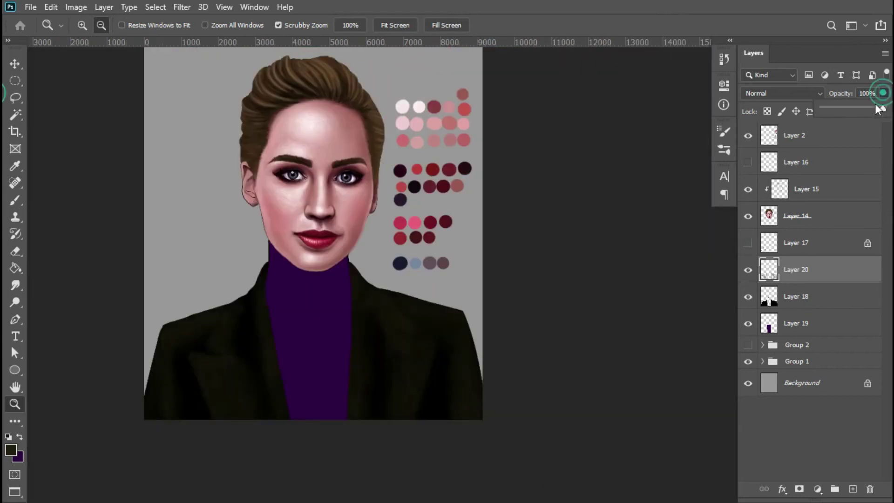
key("8")
key("4")
left_click_drag(381, 259, 500, 360)
key("ctrl+alt+f")
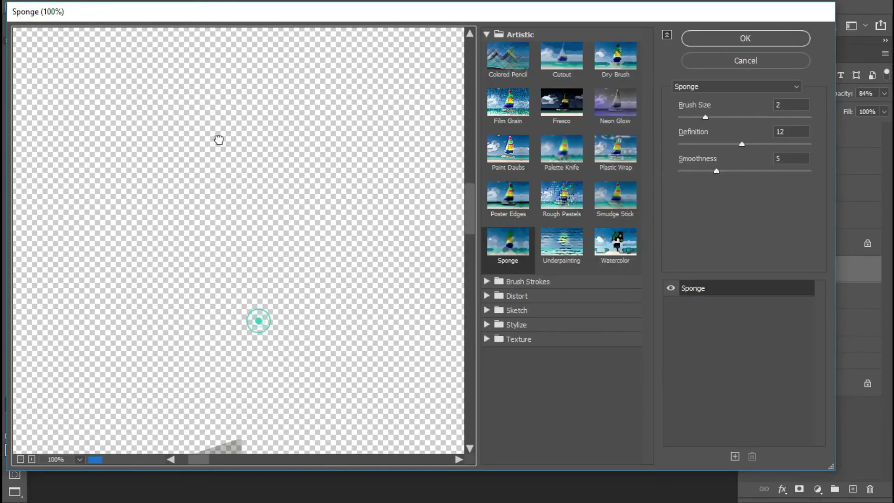
left_click(20, 460)
left_click(20, 459)
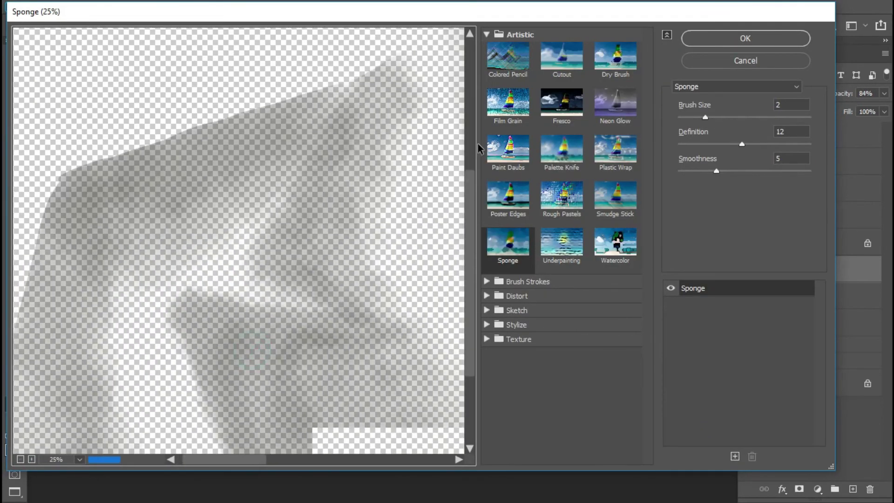
left_click(517, 78)
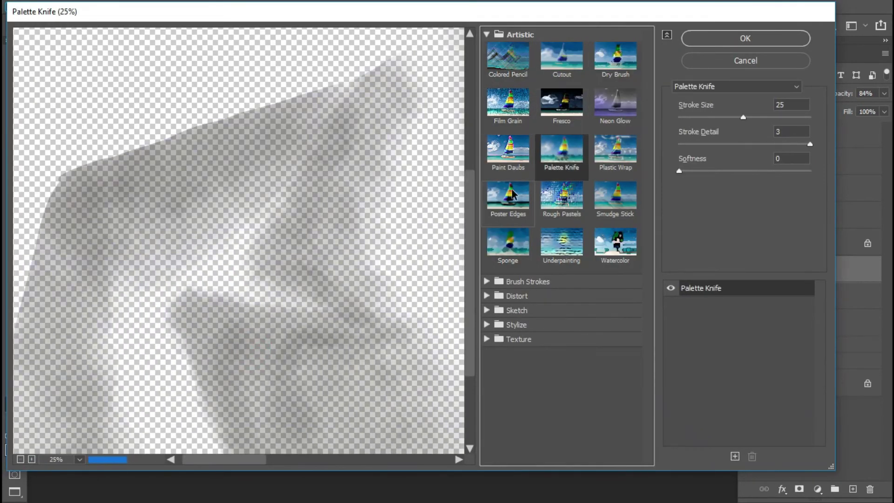
left_click(501, 171)
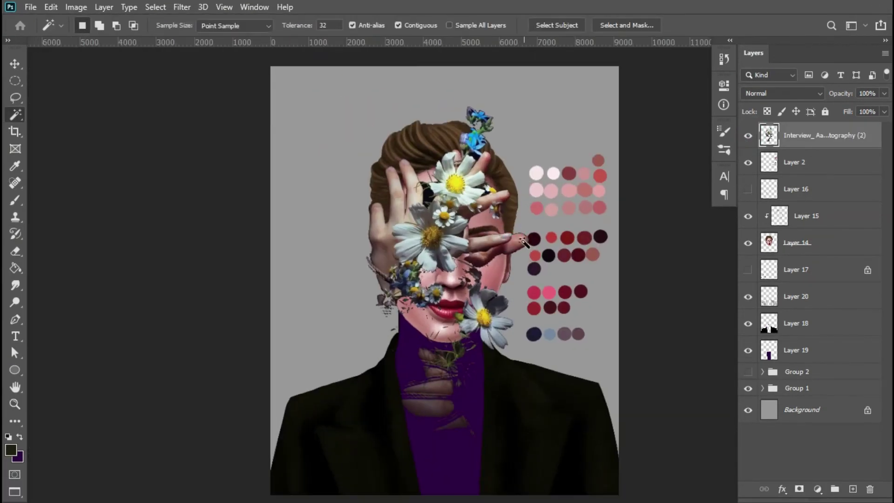
Apply the Cutout artistic filter to the hands-and-flowers photo with 8 levels, edge simplicity 4 and edge fidelity 2
left_click(156, 7)
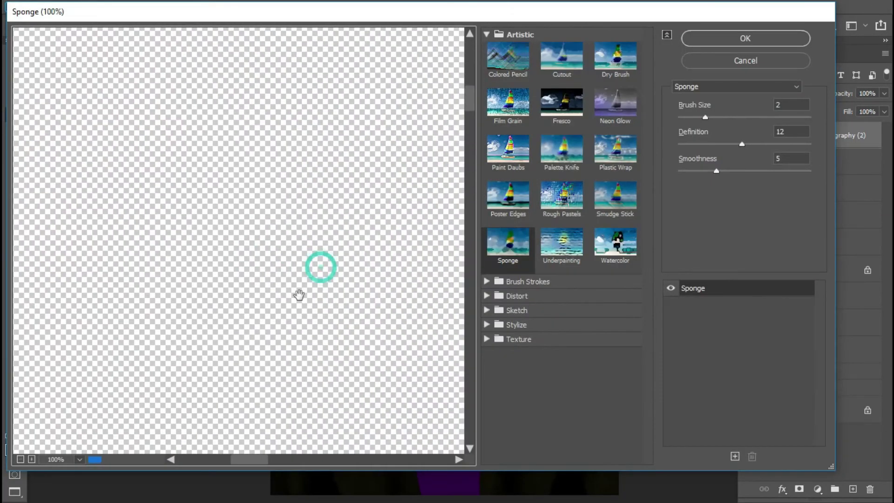
key("ctrl+minus")
key("ctrl+minus")
key("ctrl+minus")
key("ctrl+minus")
key("ctrl+minus")
key("ctrl+minus")
key("ctrl+minus")
key("ctrl+minus")
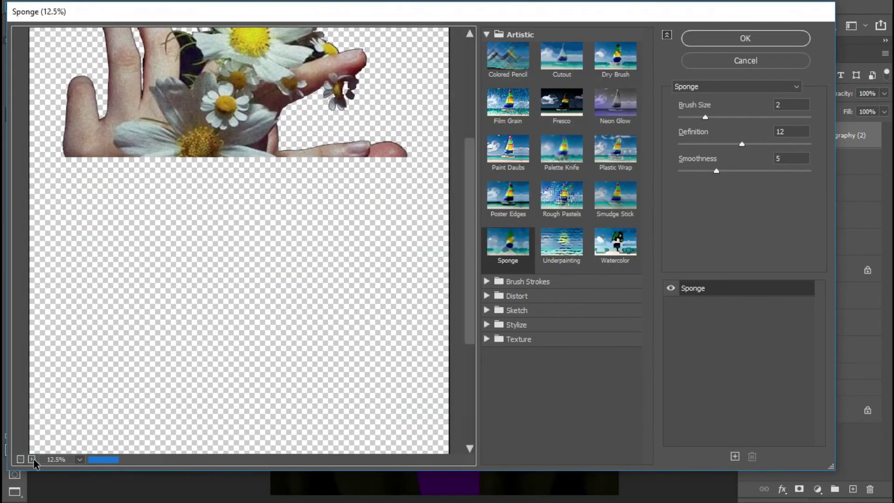
left_click(508, 102)
left_click(557, 104)
left_click(616, 102)
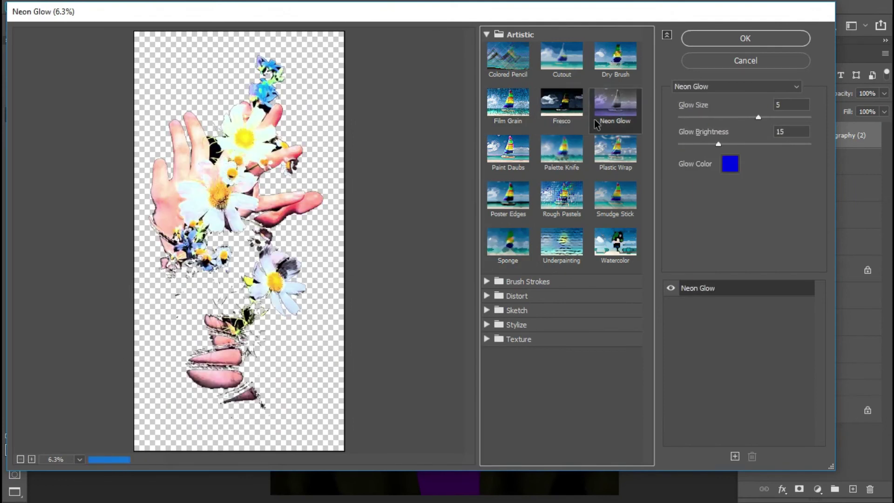
left_click(562, 56)
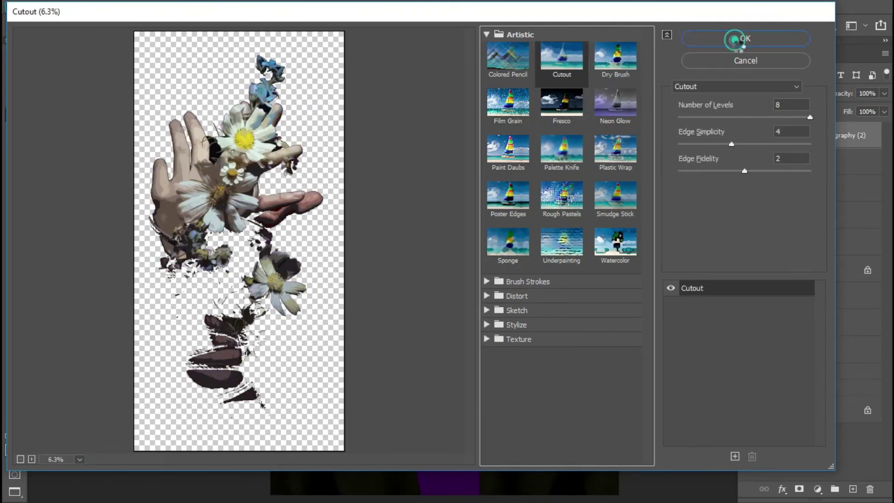
left_click(735, 39)
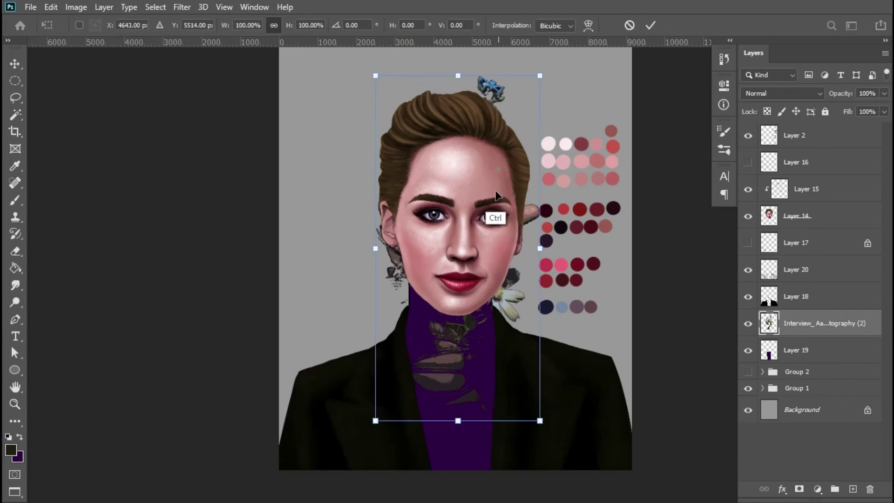
Scale the hands-and-flowers photo to about 62% and position it over the purple turtleneck
left_click_drag(489, 219, 504, 294)
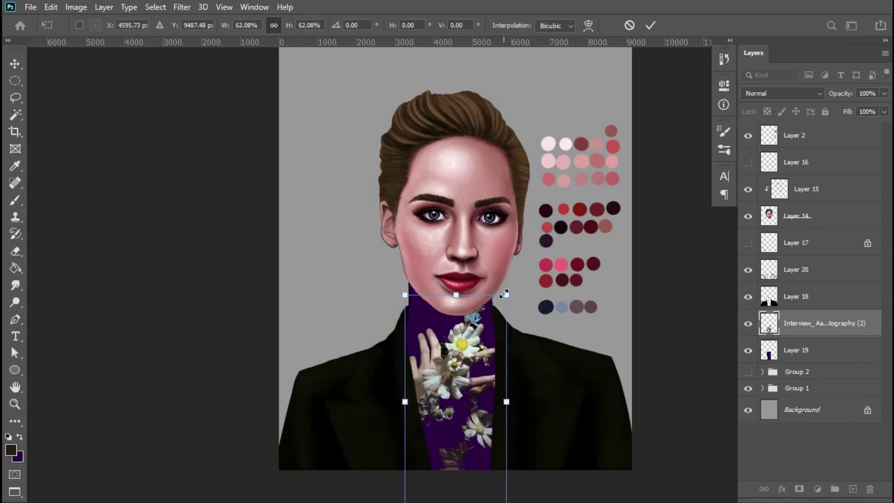
left_click_drag(466, 354, 471, 343)
key("Return")
Set the hands-and-flowers photo layer's blend mode to Linear Dodge (Add)
key("w")
left_click(781, 93)
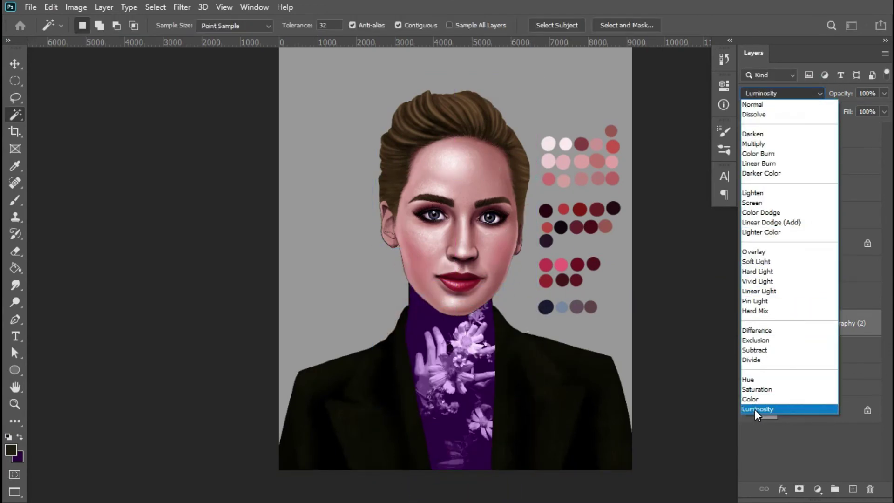
left_click(771, 222)
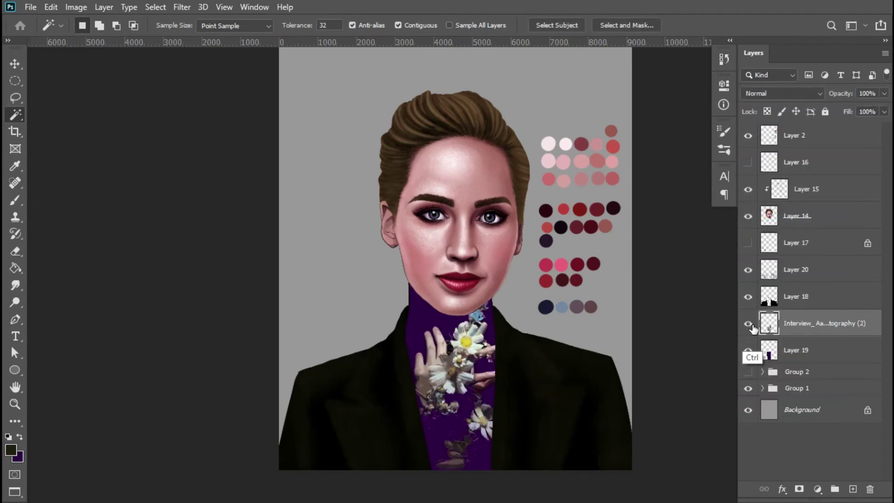
Clip the hands-and-flowers photo layer to the turtleneck's Layer 19
key("z")
left_click(432, 354, "alt")
left_click(445, 374)
left_click(445, 374, "alt")
key("w")
right_click(814, 323)
key("Escape")
left_click(479, 336, "ctrl")
left_click(480, 336, "alt")
right_click(814, 324)
left_click(744, 253)
Add a new layer clipped to the turtleneck above the floral photo and choose a soft round brush
key("ctrl+shift+n")
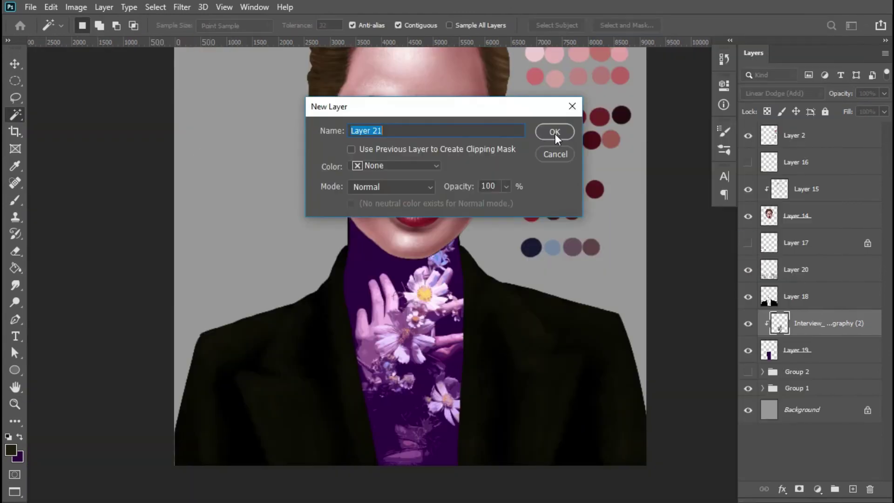
left_click(555, 136)
scroll(504, 212, "up", 2)
key("b")
right_click(349, 139)
key("Return")
scroll(409, 242, "down", 2)
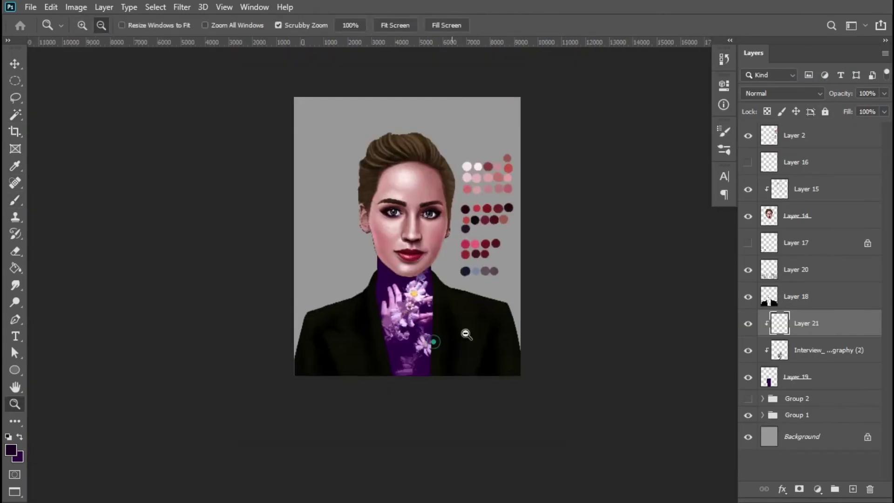
Darken the floral turtleneck with a dark purple 1300 px soft brush at 35% opacity and 19% flow
scroll(435, 339, "up", 1)
left_click_drag(436, 339, 448, 339)
key("bracketright")
key("bracketright")
key("bracketright")
key("bracketright")
key("bracketright")
key("bracketright")
key("bracketright")
key("bracketright")
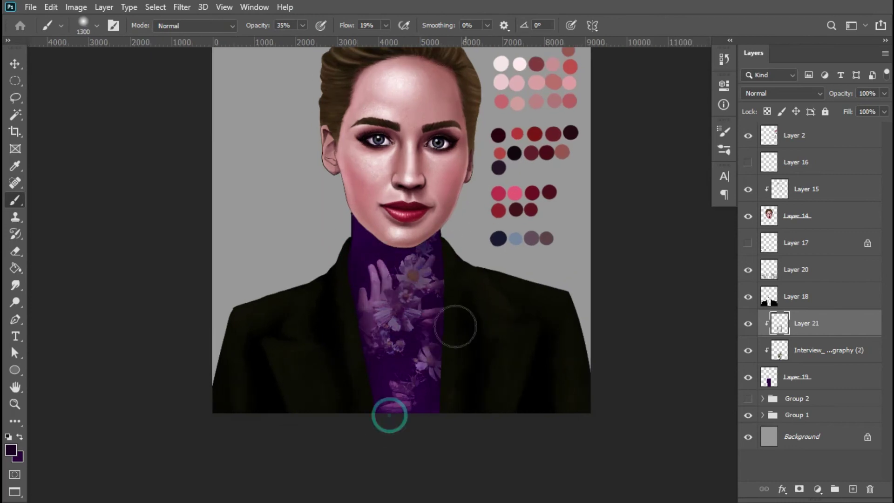
mouse_move(539, 309)
left_mouse_down()
mouse_move(491, 327)
mouse_move(389, 393)
left_mouse_up()
Deepen the shadows under the chin and along the turtleneck's sides and centre with a smaller soft black brush
key("bracketleft")
key("bracketleft")
key("bracketleft")
key("bracketleft")
key("bracketleft")
key("bracketleft")
key("bracketleft")
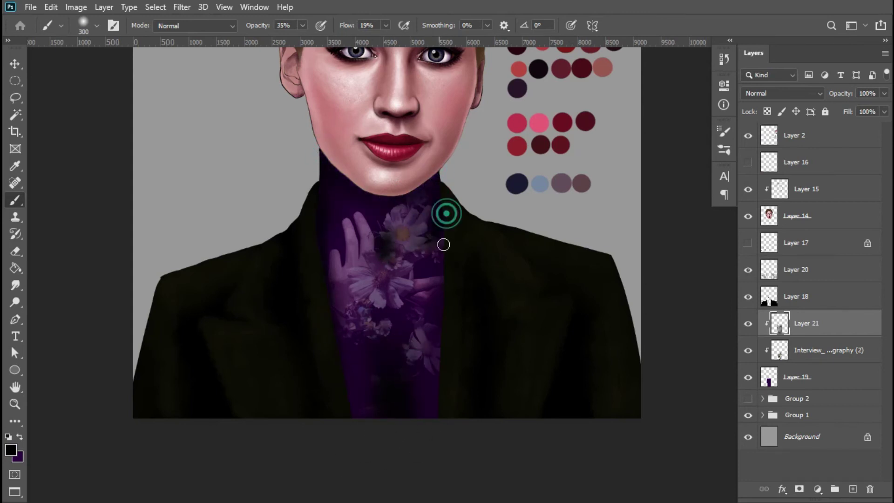
key("z")
mouse_move(494, 219)
left_mouse_down()
mouse_move(395, 286)
mouse_move(432, 304)
mouse_move(429, 363)
mouse_move(473, 312)
mouse_move(455, 365)
mouse_move(416, 369)
mouse_move(451, 351)
left_mouse_up()
Add another layer clipped to the turtleneck and switch to a hard round brush at 100% opacity
key("ctrl+shift+n")
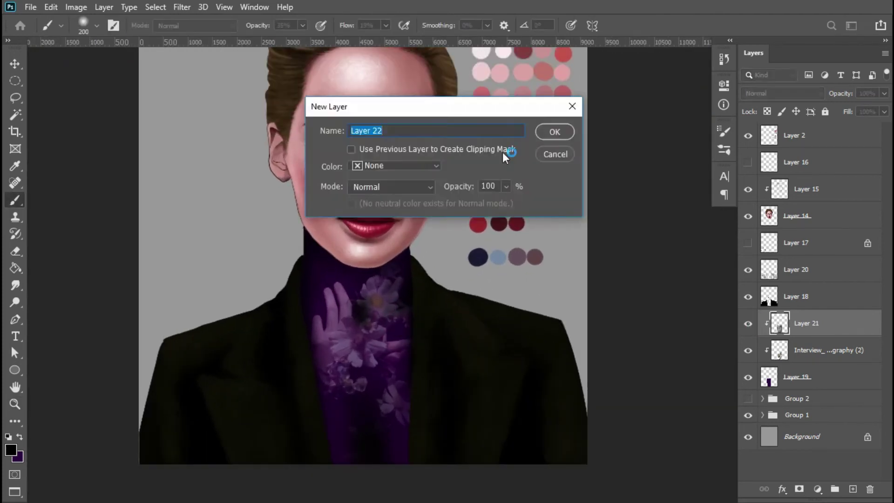
left_click(502, 152)
key("Return")
key("b")
scroll(293, 295, "down", 2)
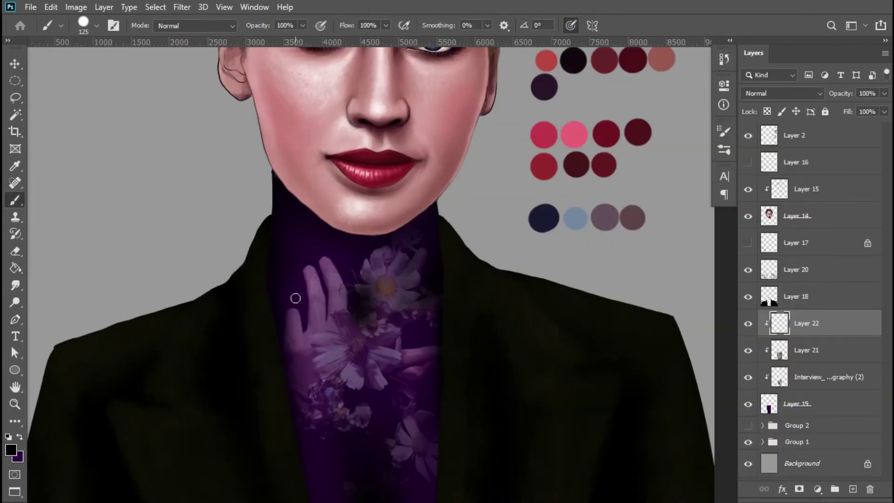
Paint a curved black necklace and a V-shaped cord below it across the turtleneck with an 80 px brush
scroll(365, 314, "up", 2)
left_click_drag(292, 332, 368, 345)
key("z")
left_click(369, 344, "alt")
left_click(405, 327, "alt")
left_click(404, 327)
key("b")
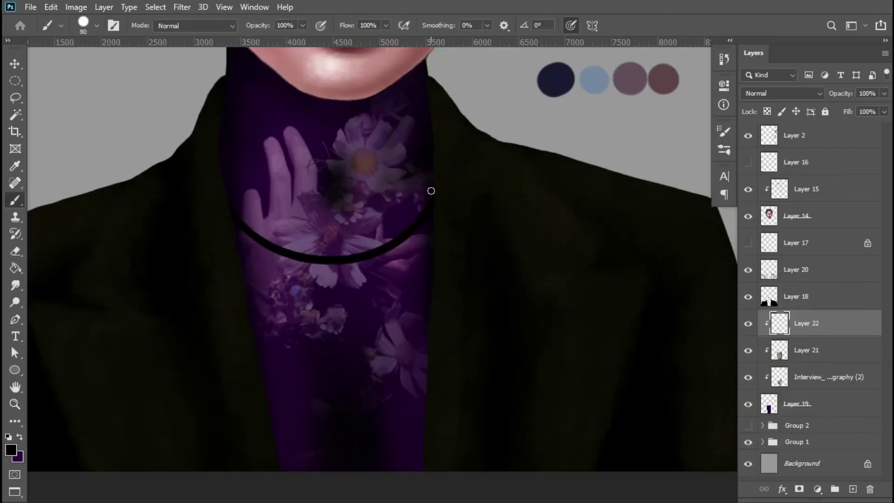
key("ctrl+z")
scroll(403, 292, "down", 1)
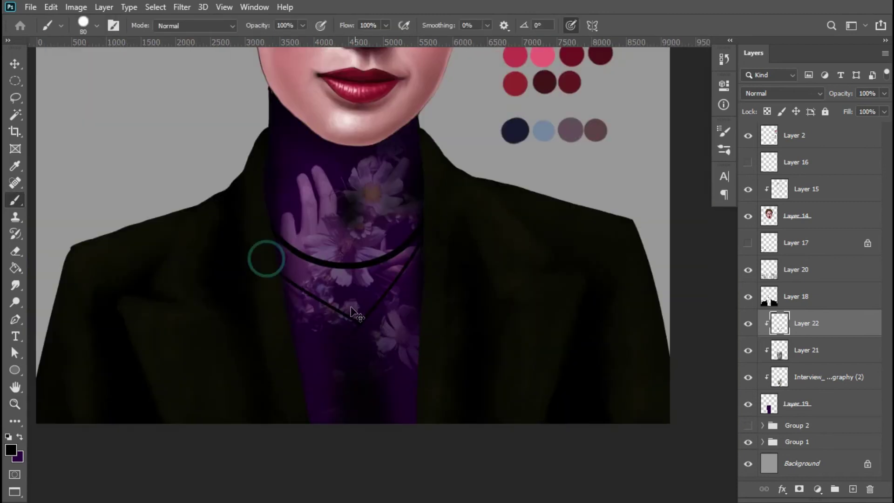
scroll(372, 319, "down", 3)
scroll(416, 311, "up", 4)
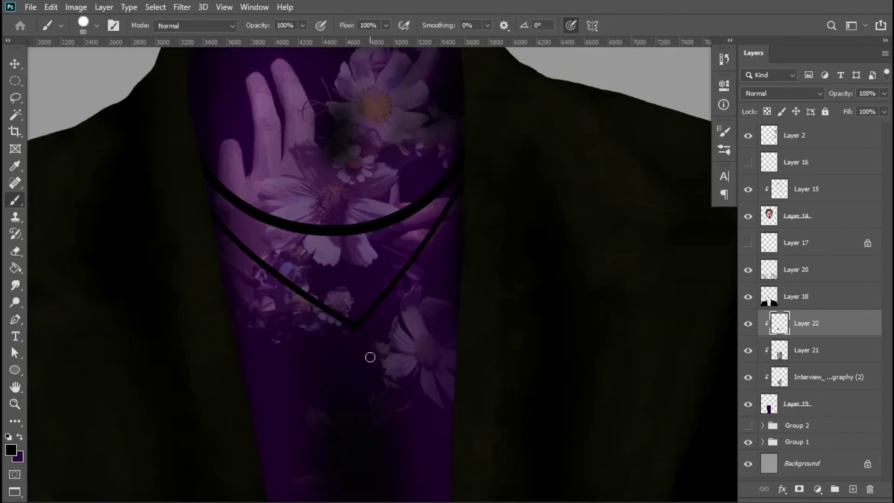
Paint a round black pendant at the cord's tip and a row of black beads along the curved necklace
scroll(389, 369, "up", 2)
left_click(357, 363)
scroll(344, 233, "down", 1)
left_click(345, 236)
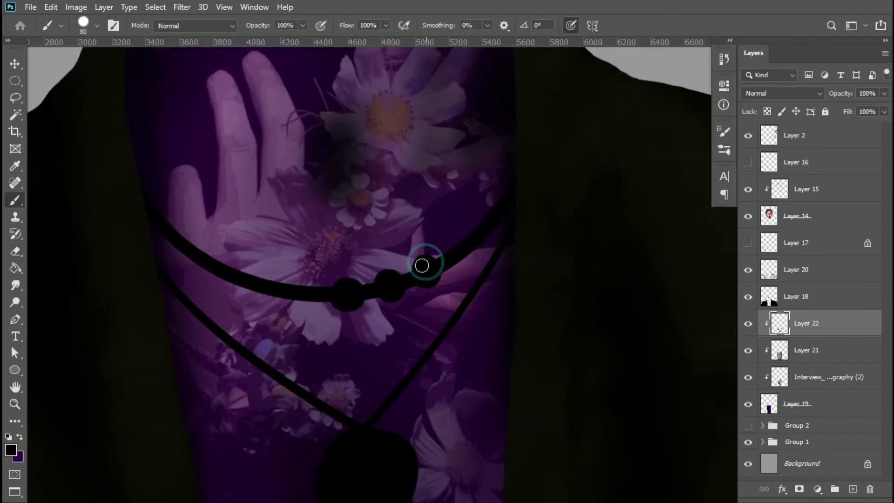
scroll(422, 266, "down", 3)
scroll(491, 233, "up", 4)
left_click(326, 350)
scroll(334, 319, "down", 3)
scroll(380, 303, "up", 4)
scroll(446, 295, "up", 2)
Add a new layer above the necklace layer and set the foreground colour to a greyish purple
key("b")
key("ctrl+shift+n")
key("Return")
scroll(355, 325, "down", 3)
scroll(355, 326, "up", 4)
key("x")
left_click(10, 449)
left_click(390, 238)
key("Return")
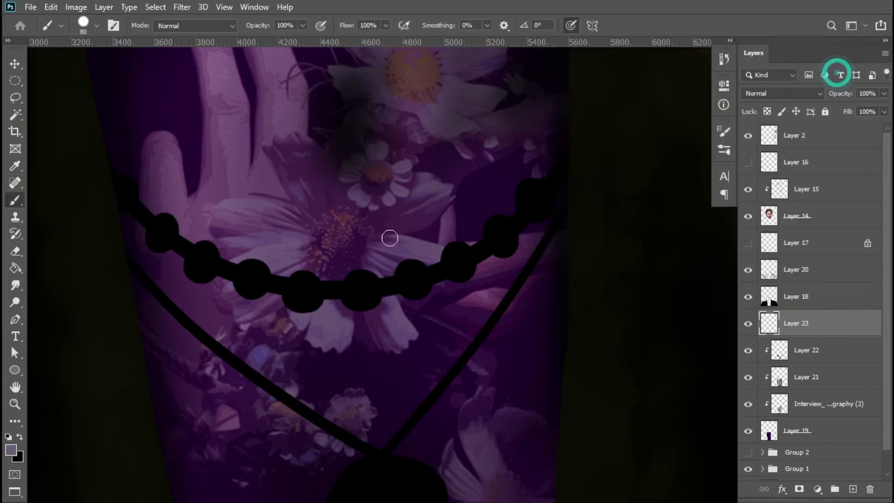
Paint greyish-purple highlights on the necklace beads and pendant, and lower that layer's opacity
left_click(207, 256)
left_click(163, 228)
scroll(365, 349, "down", 3)
scroll(411, 224, "up", 3)
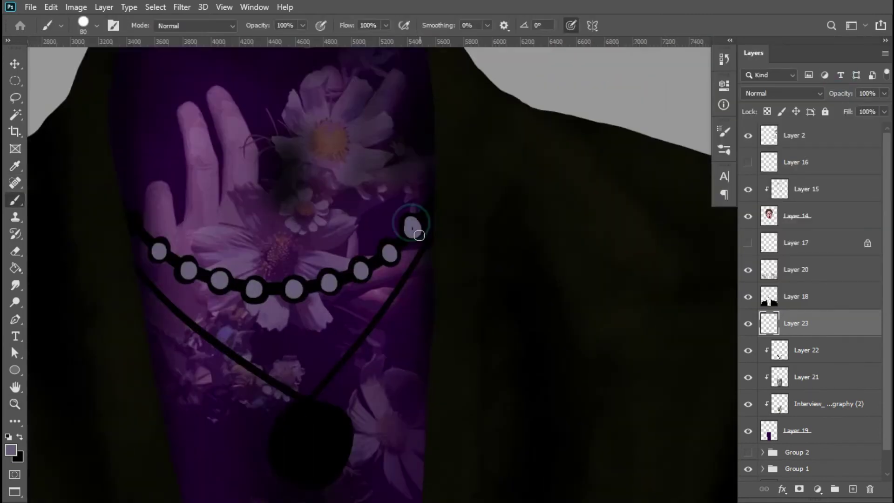
scroll(306, 339, "up", 1)
scroll(334, 354, "down", 4)
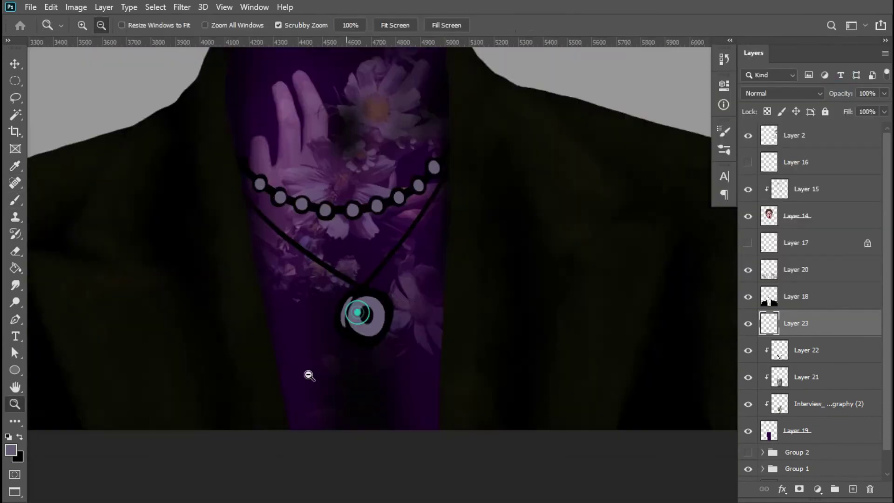
left_click_drag(884, 93, 854, 107)
key("z")
left_click_drag(395, 324, 283, 340)
Select Layer 20 and sample the jacket's dark olive as the brush colour
key("b")
left_click(792, 272)
scroll(523, 113, "up", 3)
key("Return")
left_click(161, 363, "alt")
scroll(268, 266, "down", 3)
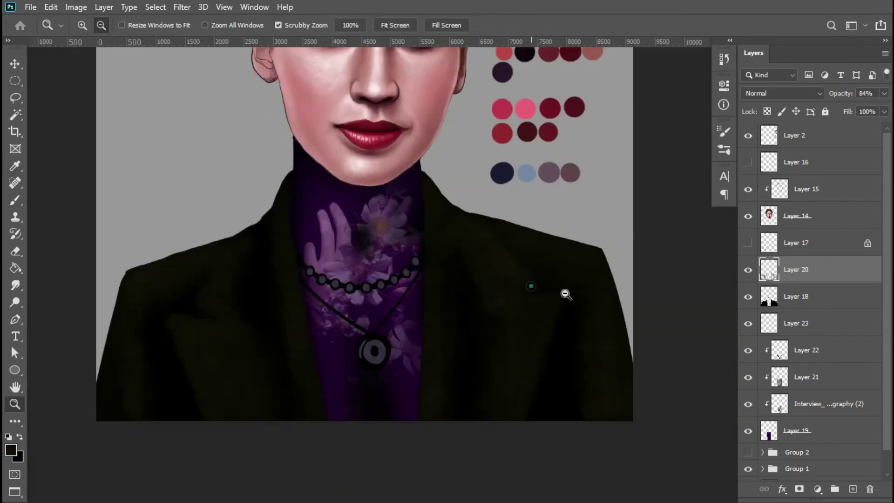
scroll(512, 284, "up", 4)
scroll(503, 263, "up", 1)
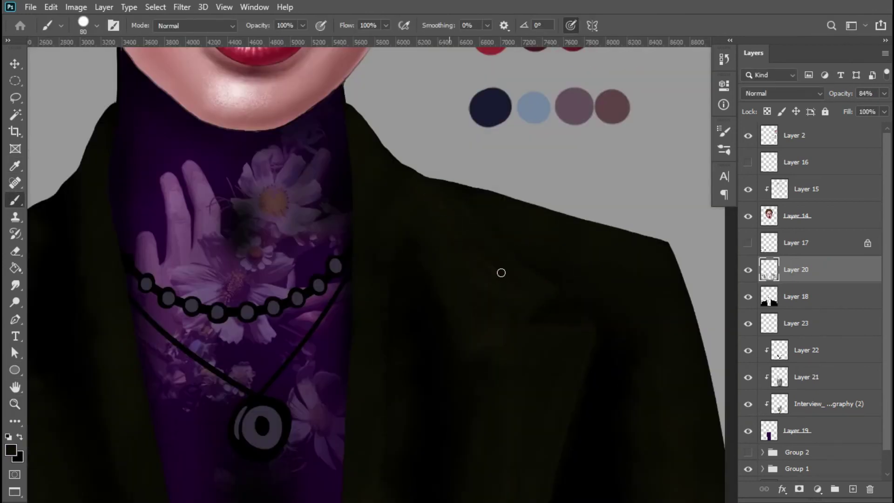
scroll(489, 266, "down", 5)
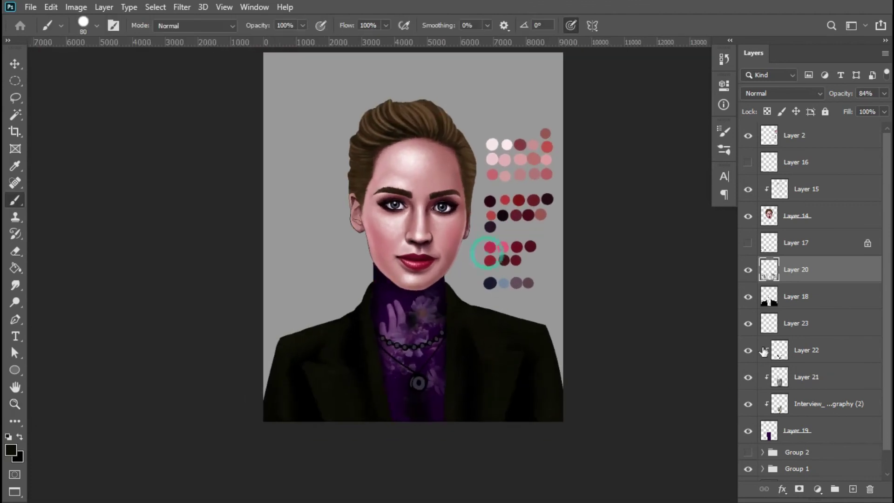
Set the floral photo layer's opacity to 100% and shift its hue by -70
left_click(797, 404)
left_click_drag(862, 108, 882, 108)
scroll(410, 233, "up", 2)
scroll(410, 233, "down", 1)
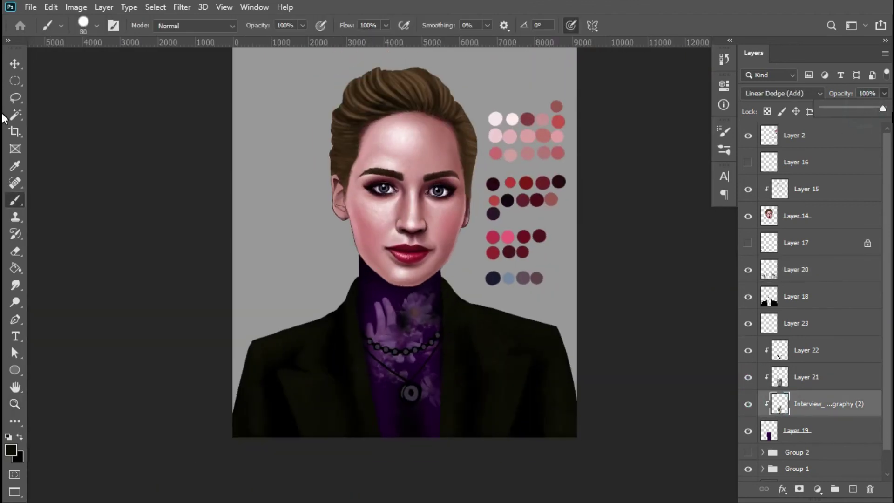
scroll(487, 342, "up", 4)
scroll(486, 343, "down", 3)
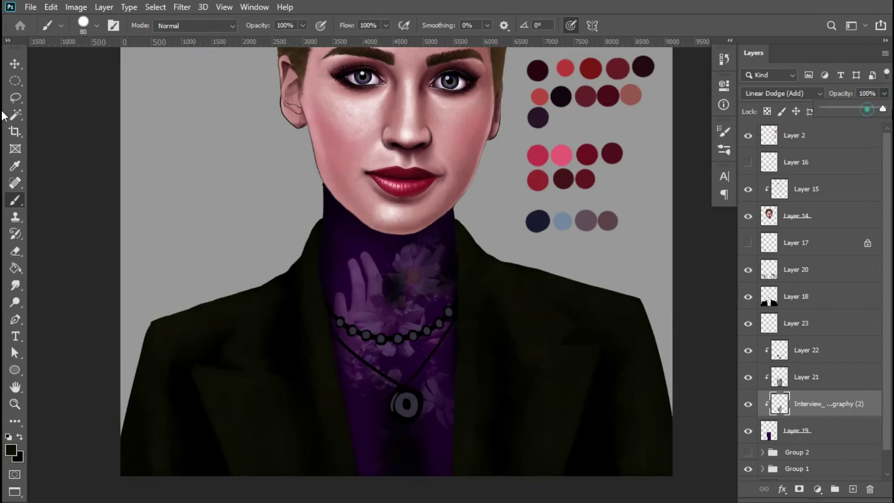
key("ctrl+u")
left_click_drag(582, 149, 611, 149)
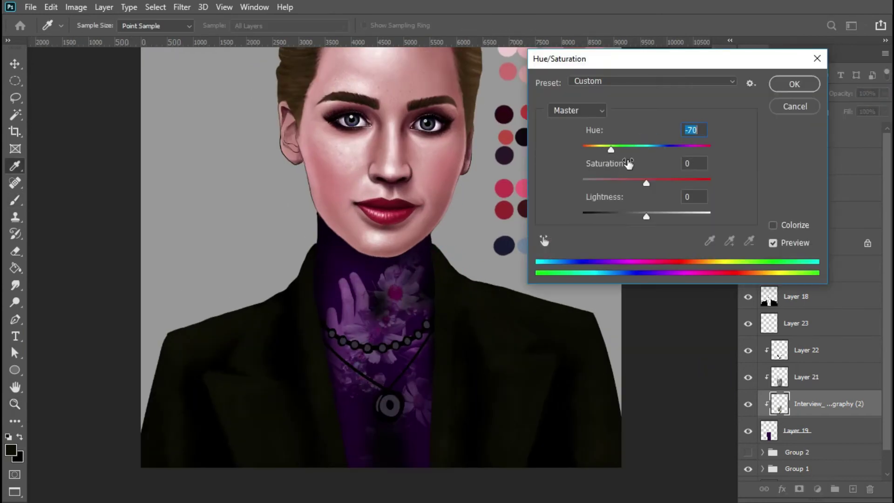
key("Return")
key("z")
scroll(428, 279, "down", 2)
scroll(415, 294, "up", 1)
scroll(459, 266, "down", 1)
scroll(395, 314, "up", 2)
key("ctrl+0")
key("b")
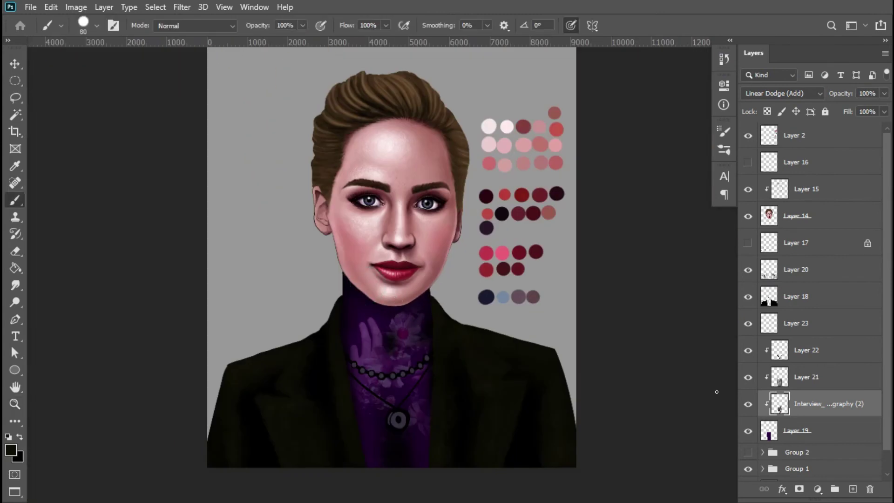
Clean up the dark edge where the neck and collar meet the jaw on Layer 18 with the eraser
left_click(352, 261, "ctrl")
left_click(755, 297)
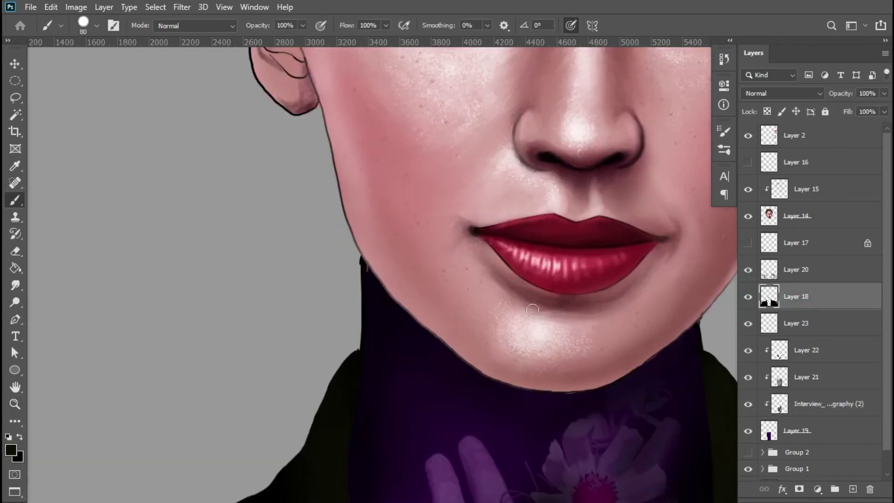
key("e")
key("ctrl+0")
left_click(366, 289, "ctrl")
left_click(356, 270, "ctrl")
left_click(808, 413)
left_click(200, 203, "ctrl")
key("ctrl+0")
Add a clipped layer above Layer 15 and sample the pink skin tone from the cheek
left_click(822, 201, "ctrl")
key("ctrl+shift+n")
key("Return")
left_click_drag(347, 277, 495, 212)
key("i")
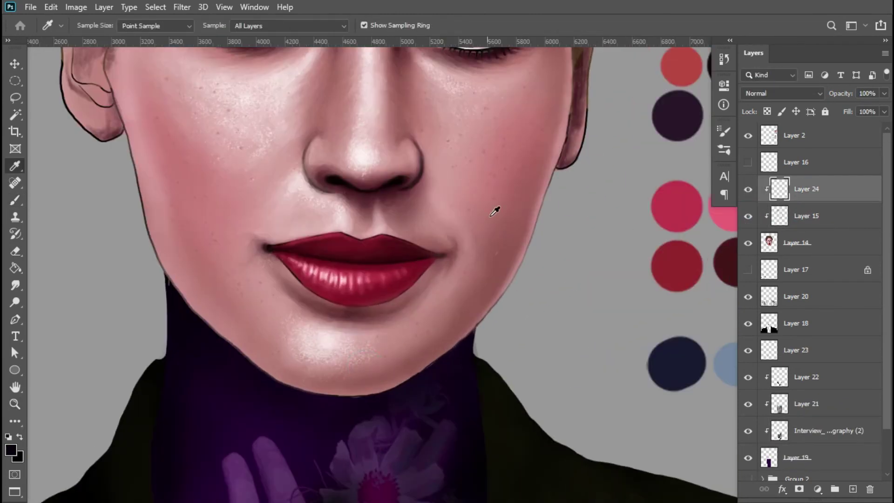
left_click(495, 212)
key("b")
key("ctrl+0")
Lower the brush opacity to 27% and soften the dark outline around the chin and jaw with the pink skin tone on Layer 24
left_click_drag(341, 371, 368, 371)
key("b")
right_click(357, 142)
key("Escape")
left_click_drag(303, 25, 259, 40)
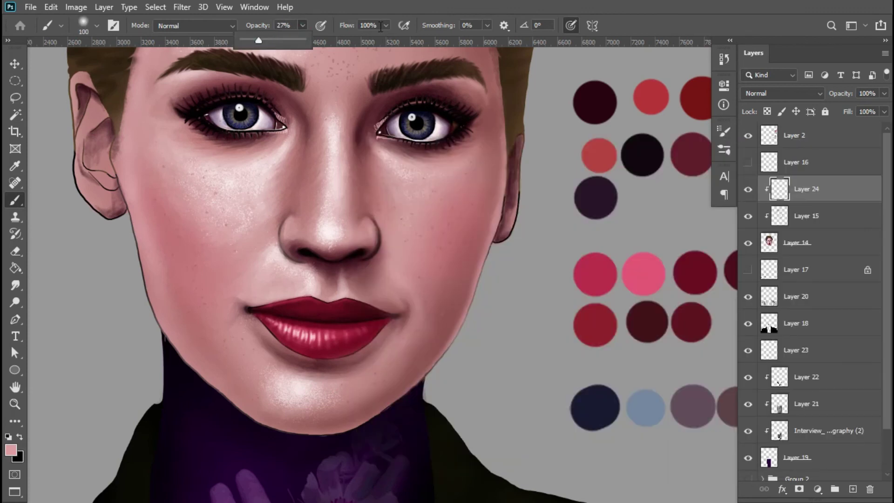
key("ctrl+0")
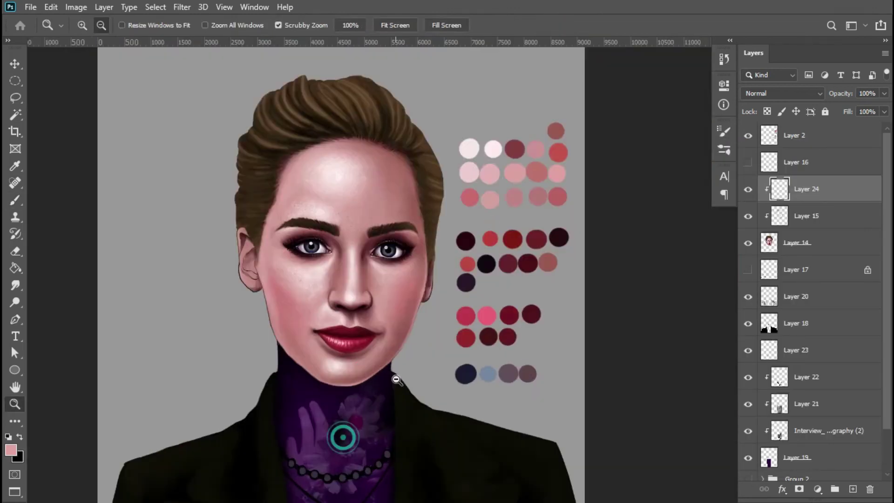
Pick a lighter pink, reduce the brush flow to 26% and blend it over the outline along the face's right edge
key("z")
left_click_drag(407, 355, 447, 356)
key("i")
left_click(11, 450)
left_click(579, 133)
key("Return")
key("b")
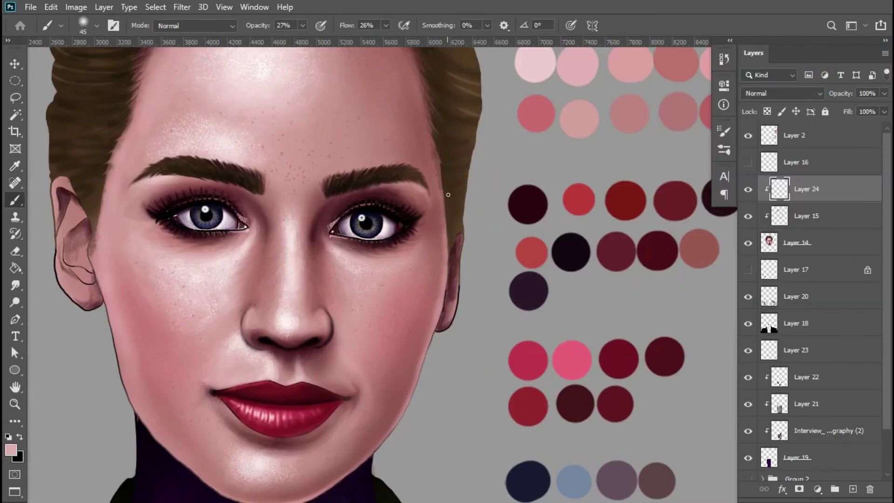
key("ctrl+0")
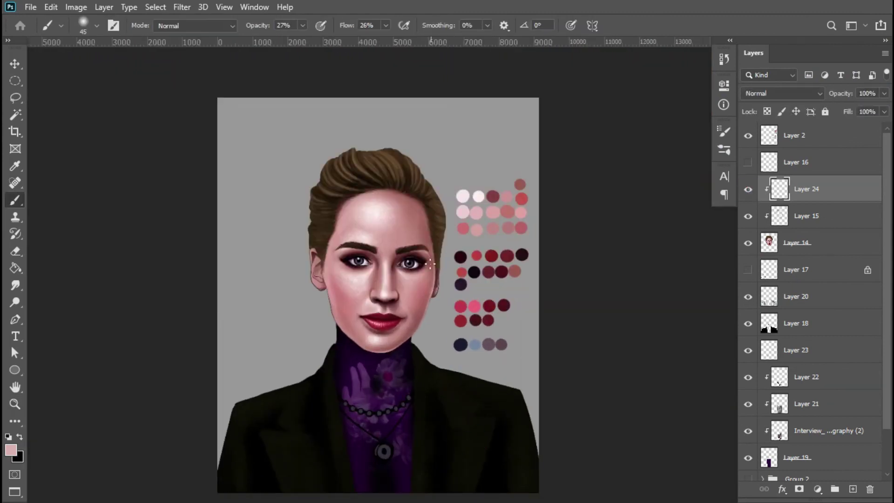
Pick a dark red brush colour at 51% opacity and dot small freckles over the cheeks and forehead
scroll(431, 264, "up", 5)
key("i")
left_click(288, 317)
left_click(11, 450)
key("Return")
key("z")
left_click(220, 305)
left_click(275, 64, "alt")
left_click(11, 450)
key("Return")
scroll(214, 385, "down", 2)
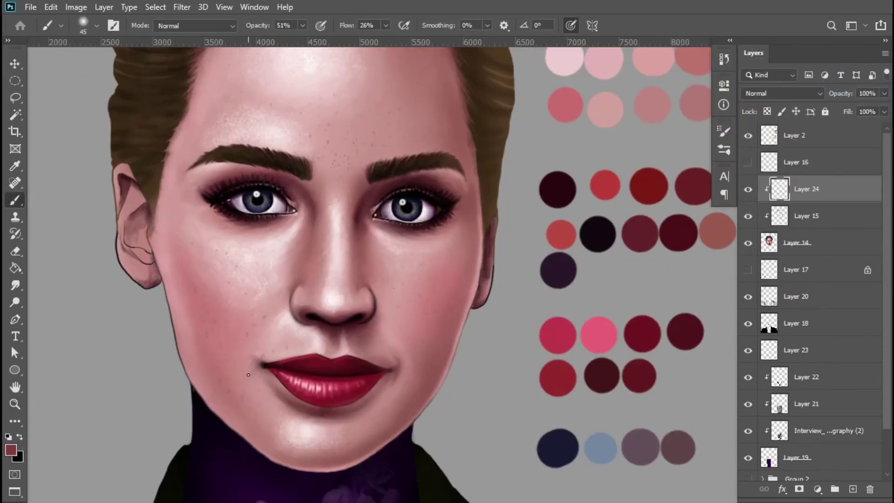
scroll(458, 286, "down", 3)
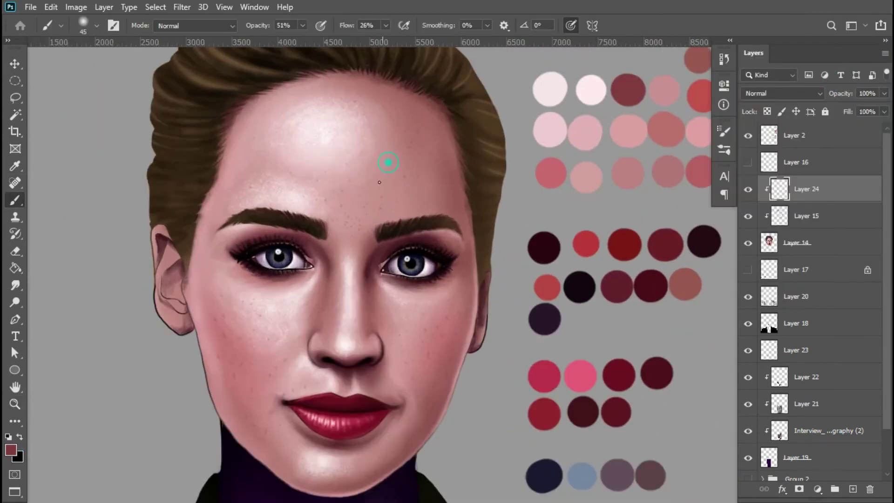
Soften the dark outline of the nose wings with a size 10 skin-pink brush at 31% opacity
key("z")
scroll(503, 324, "up", 3)
scroll(403, 339, "up", 5)
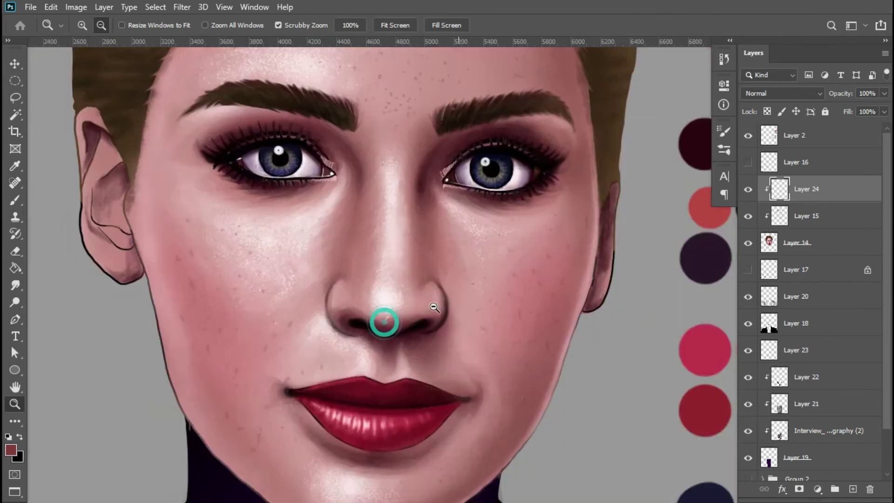
key("b")
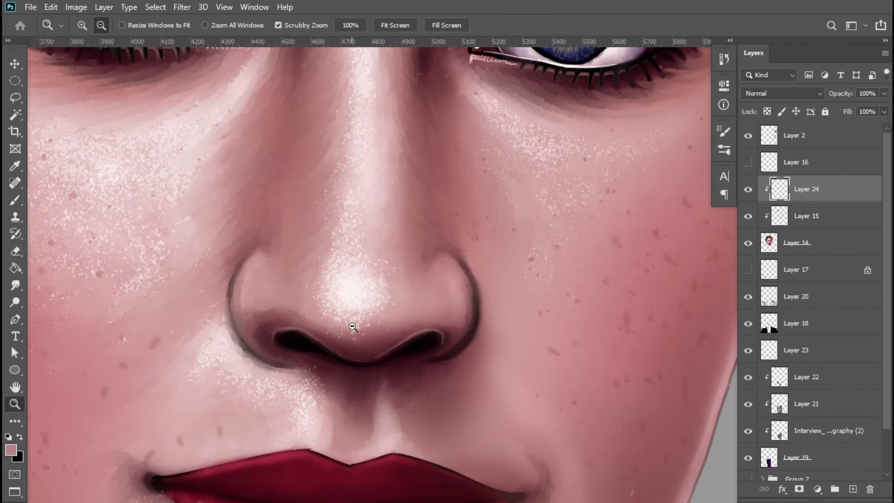
scroll(441, 279, "up", 1)
key("b")
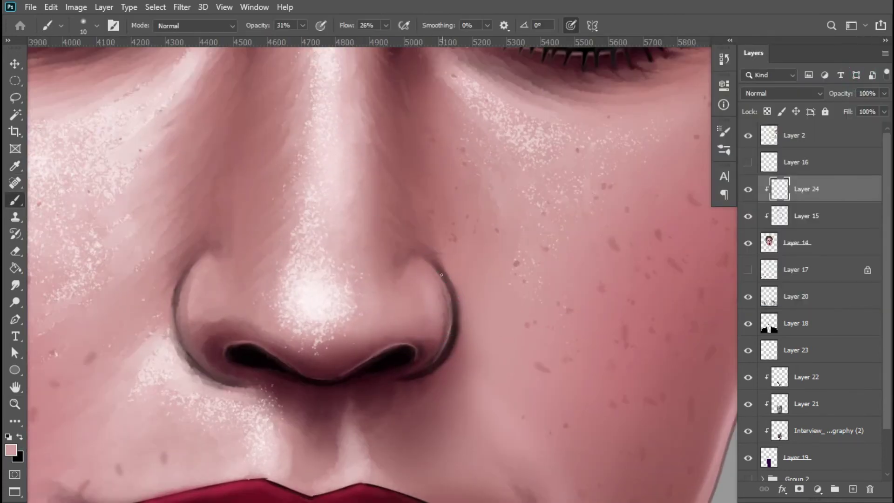
scroll(185, 340, "down", 5)
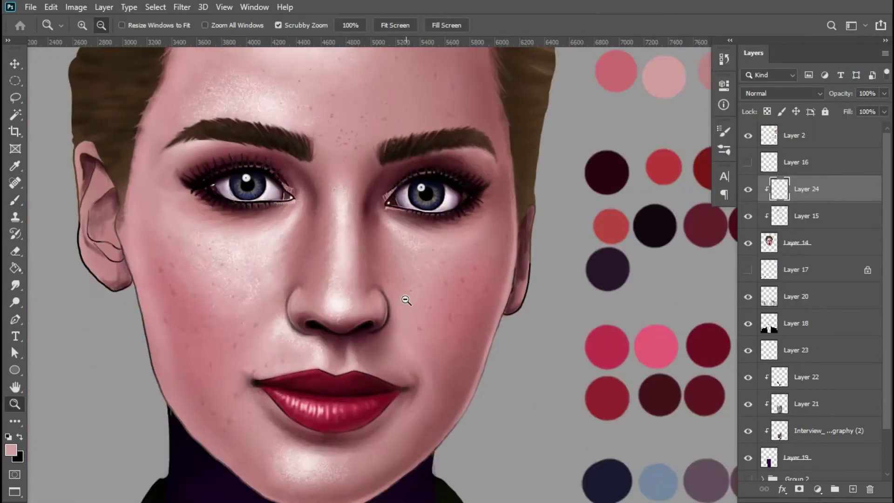
Switch to white at 100% opacity and flow, and paint short glossy highlights on the left half of the lower lip
scroll(401, 326, "up", 5)
left_click(10, 449)
left_click(843, 74)
left_click(303, 25)
left_click_drag(319, 42, 349, 42)
key("shift+0")
scroll(337, 355, "up", 2)
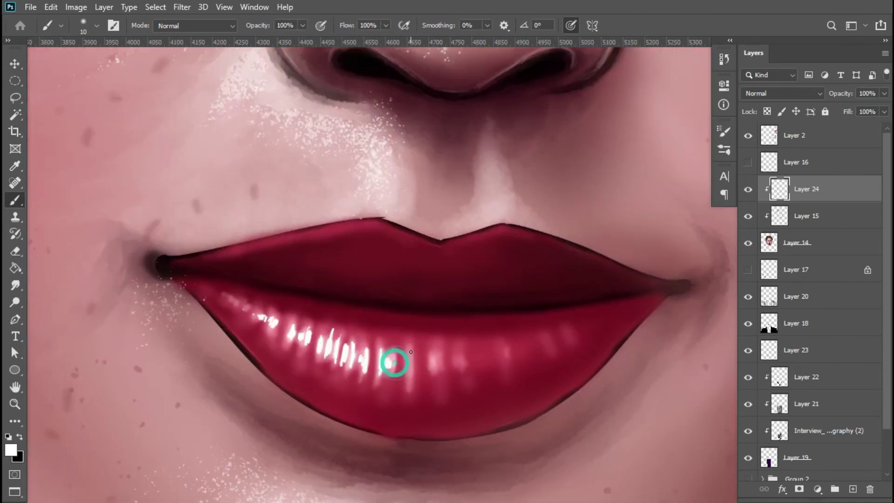
scroll(414, 323, "down", 5)
scroll(400, 326, "up", 5)
Choose a pale pink and extend the glossy vertical highlight strokes toward the middle of the lower lip
left_click(10, 450)
left_click(842, 72)
left_click_drag(412, 321, 414, 338)
left_click_drag(452, 321, 453, 352)
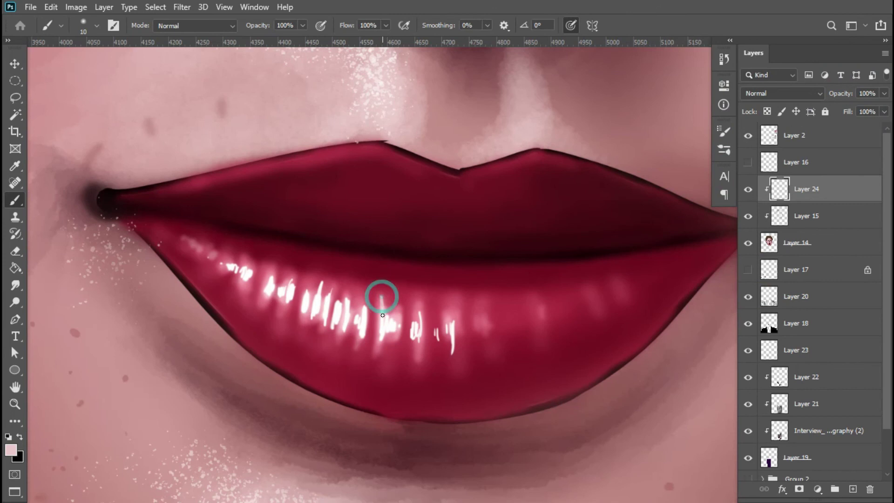
scroll(381, 345, "down", 5)
scroll(400, 326, "up", 5)
Choose a light purple at 74% opacity and 68% flow, and paint small reflections along the lower lip's lower-left edge
left_click(11, 450)
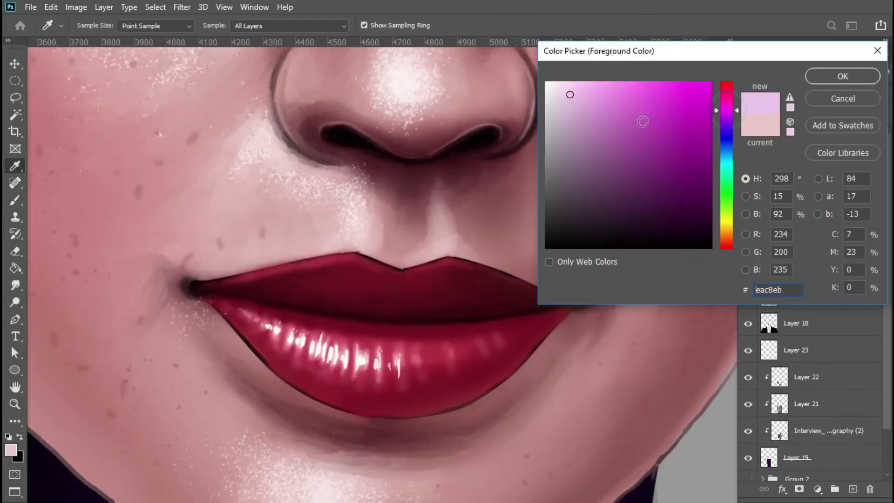
left_click(841, 75)
scroll(335, 347, "up", 2)
scroll(373, 391, "down", 5)
mouse_move(367, 401)
left_mouse_down()
mouse_move(396, 393)
mouse_move(350, 372)
left_mouse_up()
scroll(373, 387, "up", 4)
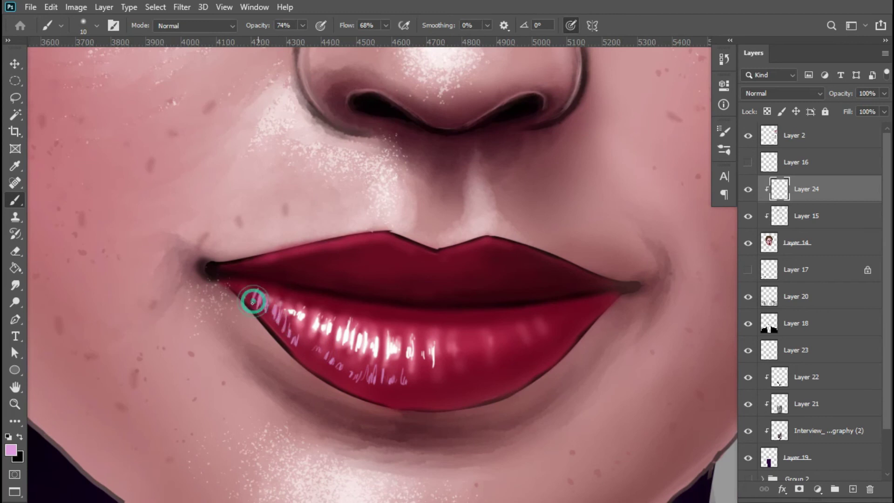
scroll(252, 302, "down", 5)
scroll(340, 373, "up", 6)
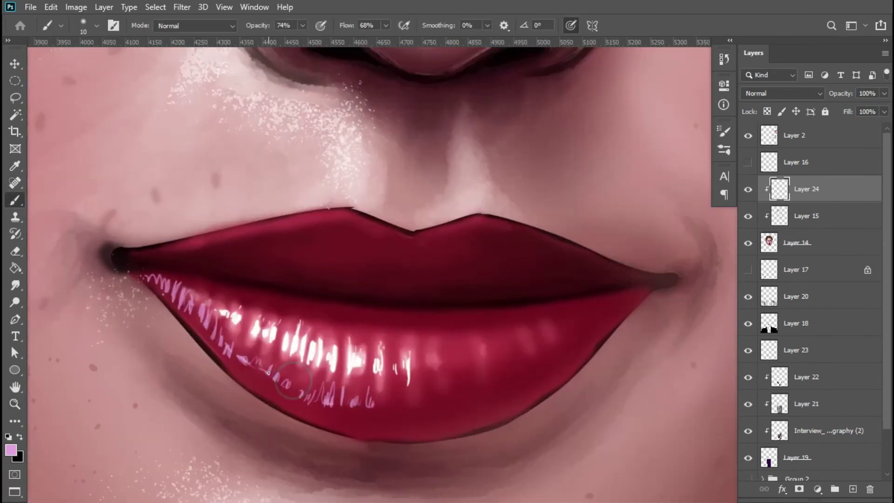
scroll(391, 403, "down", 6)
scroll(429, 409, "up", 2)
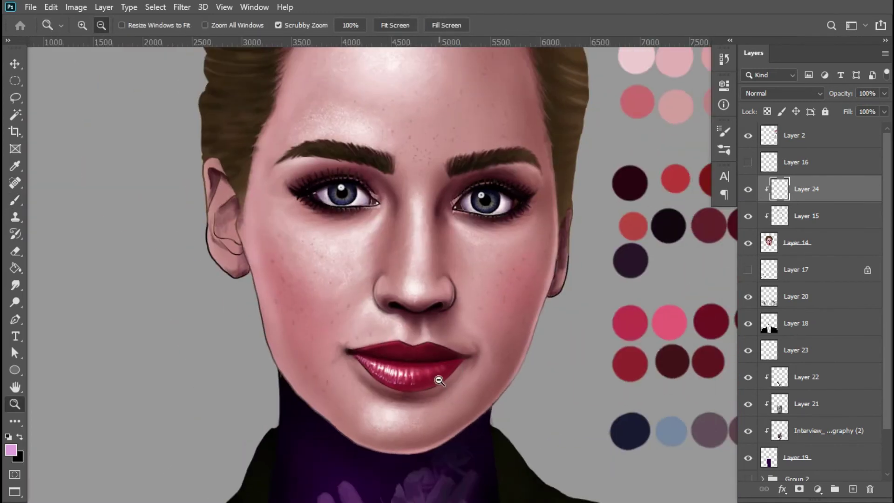
Pick a greyish brown and paint fine hair strokes over the eyebrows
scroll(440, 367, "down", 2)
scroll(425, 235, "up", 10)
key("b")
left_click(11, 449)
left_click(842, 74)
mouse_move(511, 223)
left_mouse_down()
mouse_move(504, 243)
mouse_move(549, 230)
left_mouse_up()
key("z")
left_click(492, 251, "alt")
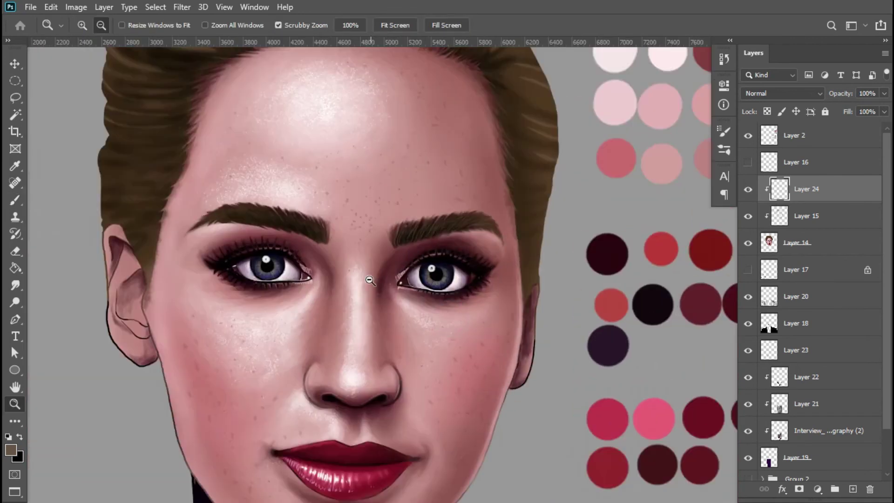
left_click(370, 280)
left_click(364, 291, "alt")
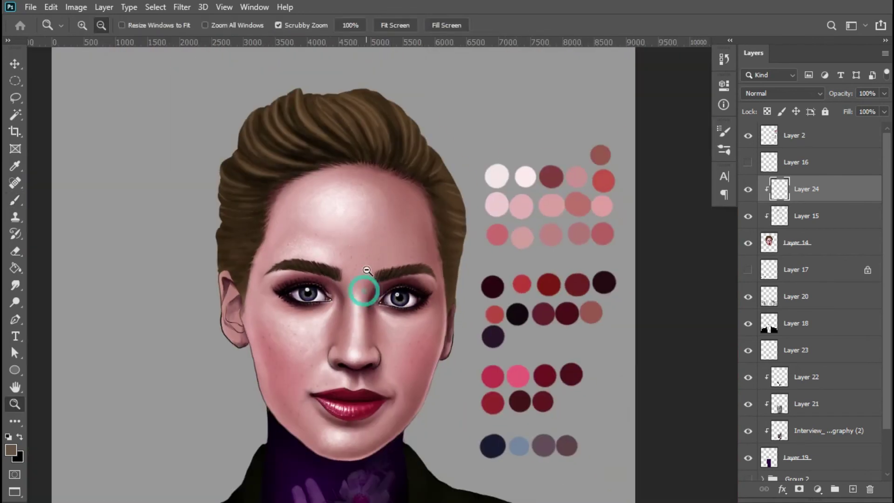
Paint thin greyish-brown highlights on the lashes of the eye on the right side of the portrait
key("b")
scroll(411, 295, "up", 5)
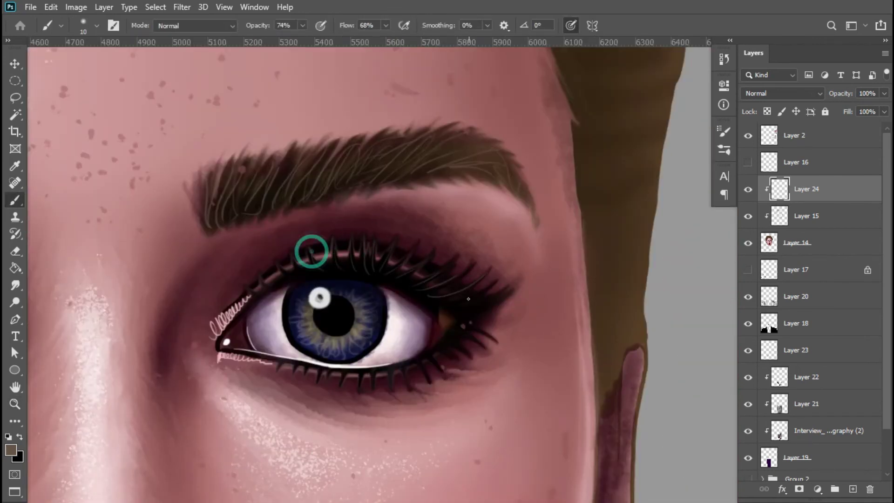
key("z")
left_click(457, 337, "alt")
left_click(457, 337)
key("b")
Add matching greyish-brown highlights to the upper and lower lashes of the eye on the left side of the portrait
key("ctrl+shift+h")
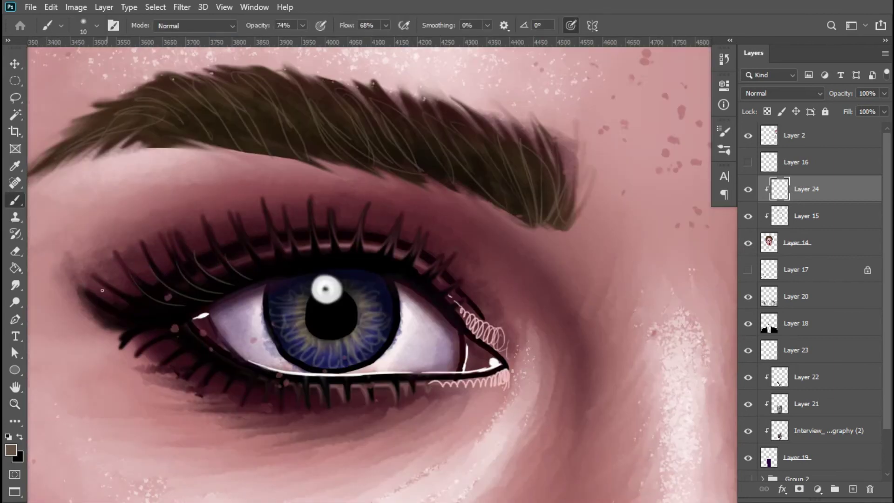
key("z")
left_click(299, 312, "alt")
left_click(440, 303, "alt")
key("b")
scroll(440, 303, "up", 5)
key("z")
left_click(499, 225, "alt")
key("b")
scroll(429, 206, "up", 5)
key("ctrl+shift+h")
scroll(208, 237, "down", 3)
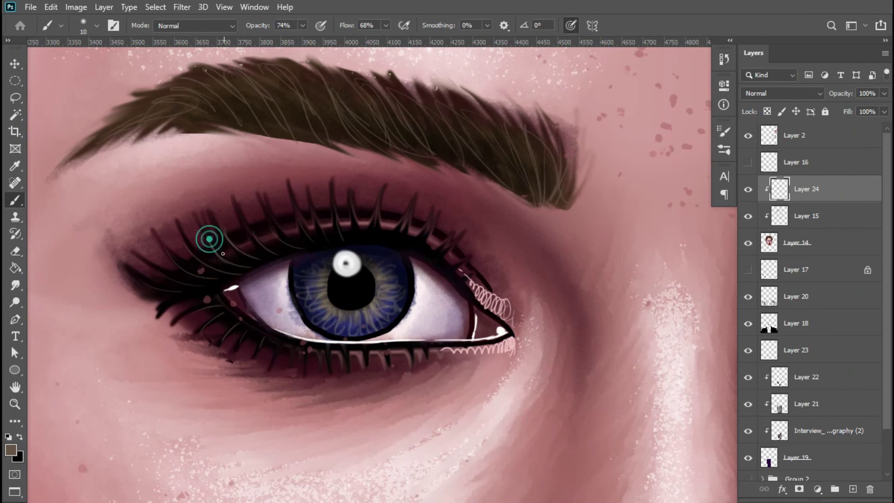
key("z")
left_click(385, 300, "alt")
key("b")
Add a clipped layer above Layer 24 and paint thin light-brown strands over the hair's left half, using brush size 25 at 88% opacity
scroll(372, 187, "up", 5)
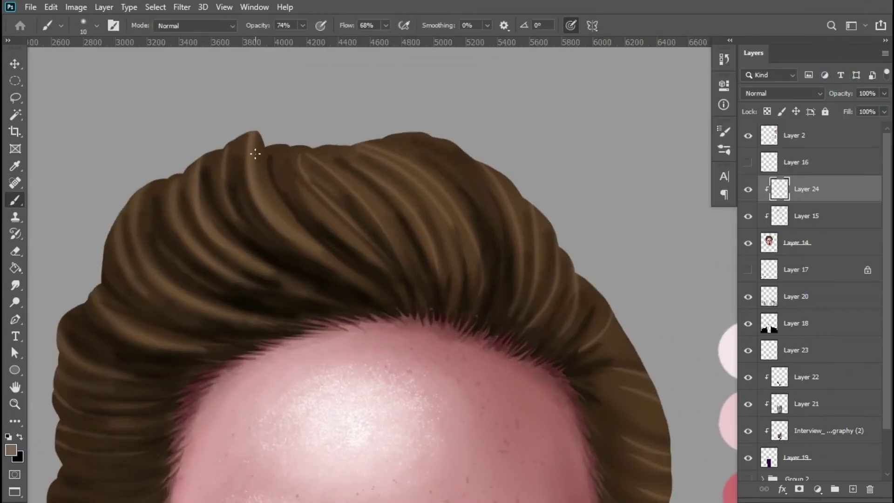
left_click(307, 231, "alt")
key("8")
key("8")
left_click_drag(254, 137, 377, 284)
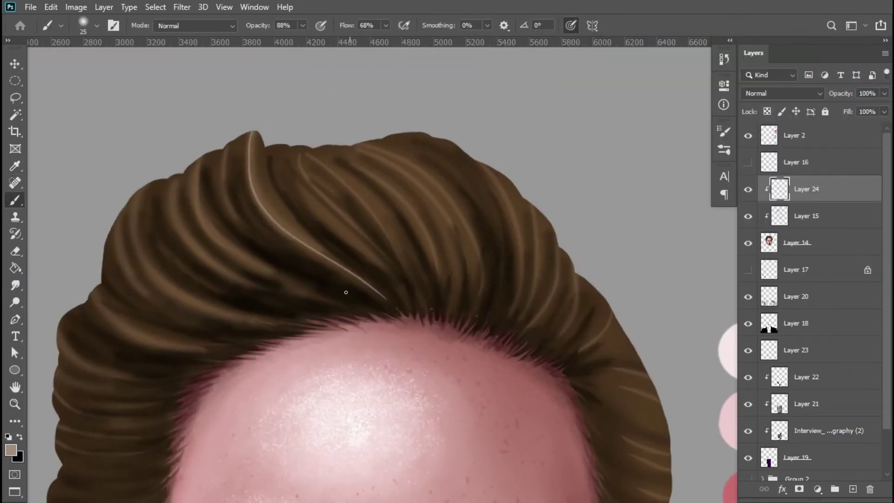
key("ctrl+z")
key("ctrl+shift+alt+n")
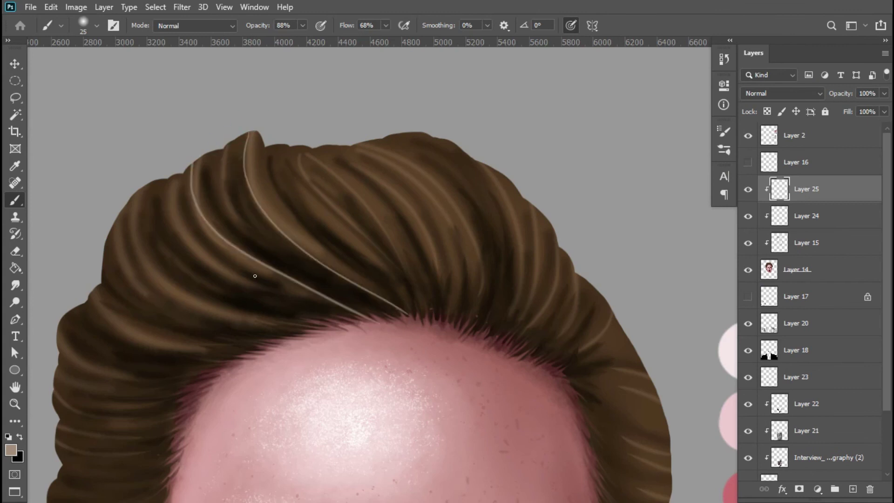
left_click_drag(156, 173, 335, 312)
left_click_drag(121, 190, 312, 336)
key("ctrl+minus")
left_click_drag(280, 279, 169, 265)
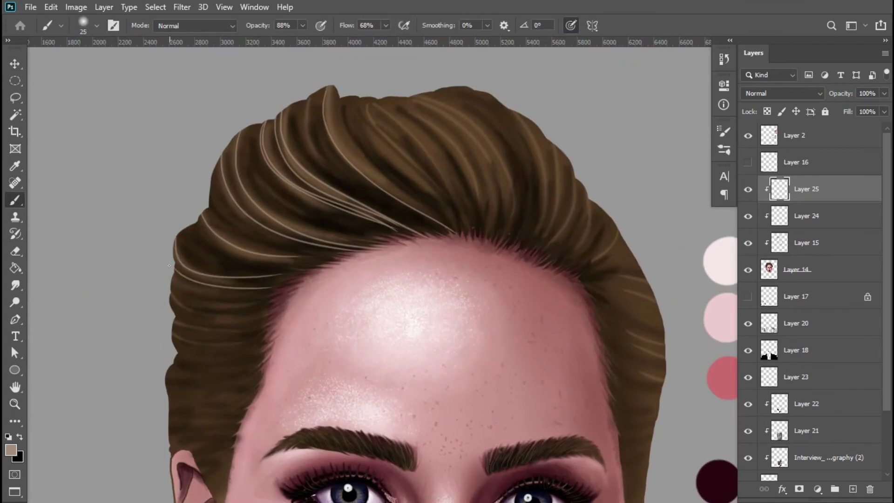
Continue the thin light-brown strands down the left side, over the crown and along the right side of the hair
key("ctrl+alt+minus")
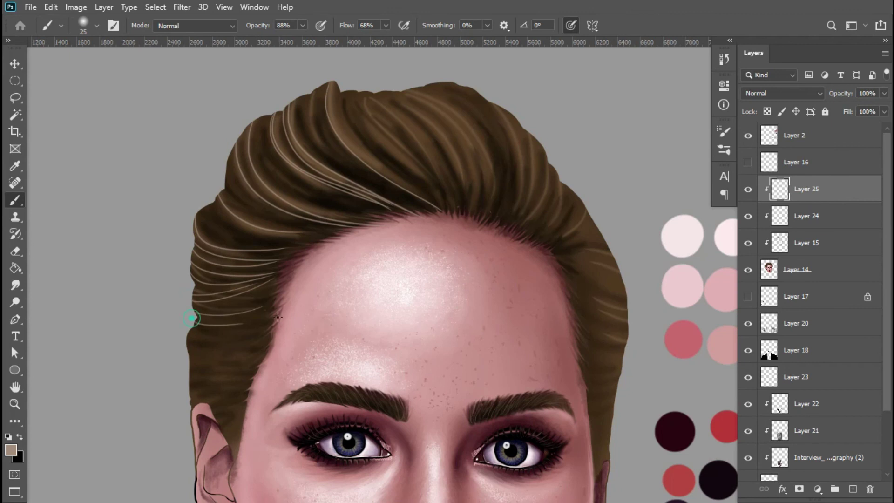
key("ctrl+0")
scroll(349, 224, "up", 5)
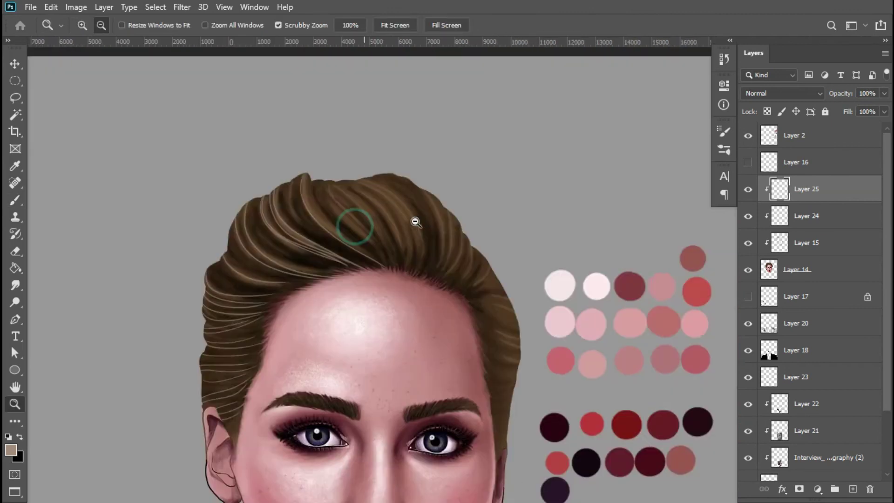
scroll(365, 256, "down", 4)
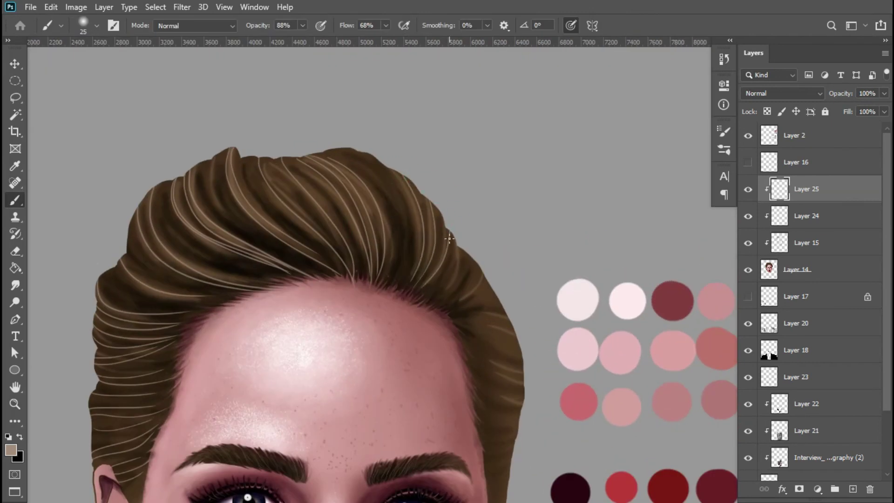
scroll(451, 293, "up", 2)
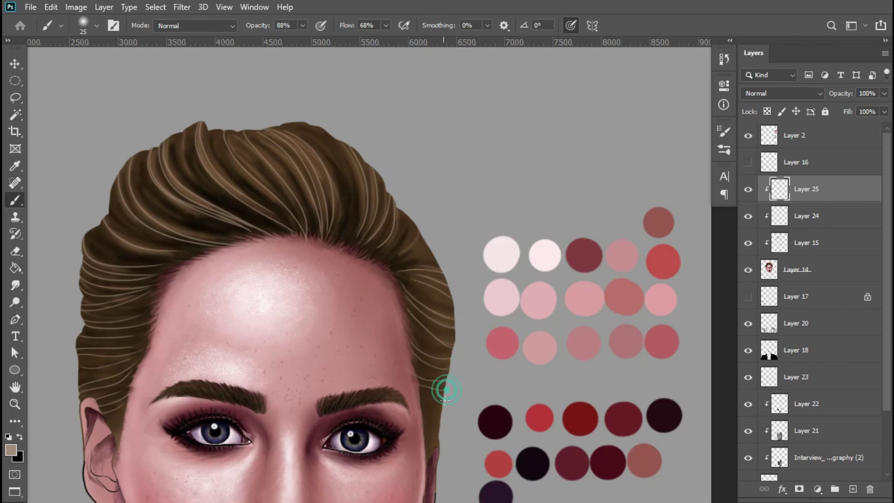
Pick an off-white and paint brighter highlight strands across the hair on a new layer above Layer 25
key("z")
mouse_move(446, 392)
left_mouse_down()
mouse_move(393, 335)
mouse_move(356, 205)
mouse_move(344, 258)
mouse_move(343, 239)
left_mouse_up()
left_click(12, 449)
left_click(560, 102)
left_click(840, 74)
key("b")
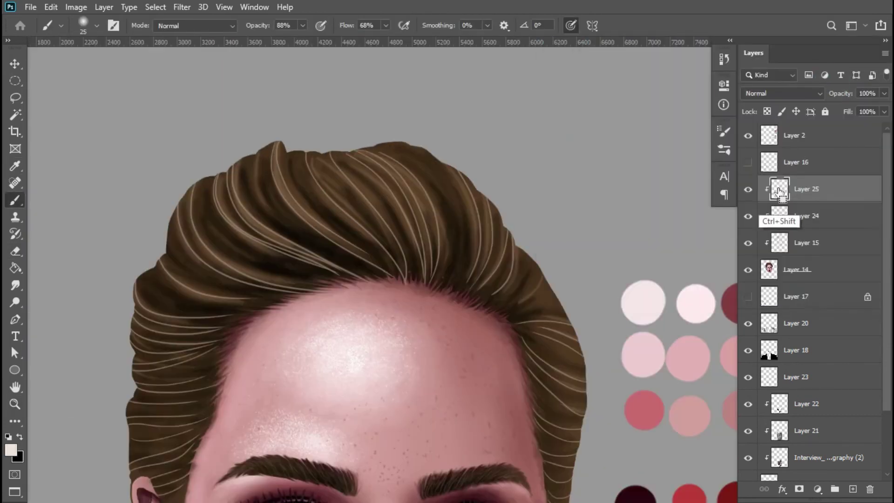
key("ctrl+shift+alt+n")
left_click_drag(275, 140, 373, 254)
mouse_move(270, 162)
left_mouse_down()
mouse_move(368, 280)
mouse_move(279, 262)
mouse_move(339, 261)
mouse_move(279, 261)
left_mouse_up()
key("z")
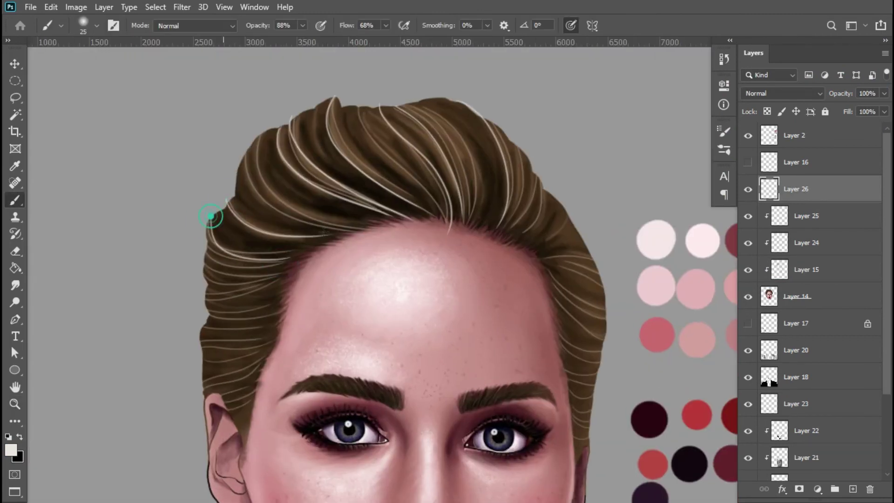
Fade the bright strands on Layer 26 with a large soft eraser at 58% opacity
key("e")
scroll(373, 222, "up", 3)
key("bracketright")
key("bracketright")
key("bracketright")
key("bracketright")
key("bracketright")
key("shift+bracketleft")
key("shift+bracketleft")
key("shift+bracketleft")
key("shift+bracketleft")
left_click(250, 25)
left_click(214, 309)
key("z")
left_click(345, 242, "alt")
Add a clipped layer above Layer 26 and set the brush opacity to 100%
key("ctrl+shift+alt+n")
key("ctrl+alt+g")
key("e")
key("bracketright")
key("bracketright")
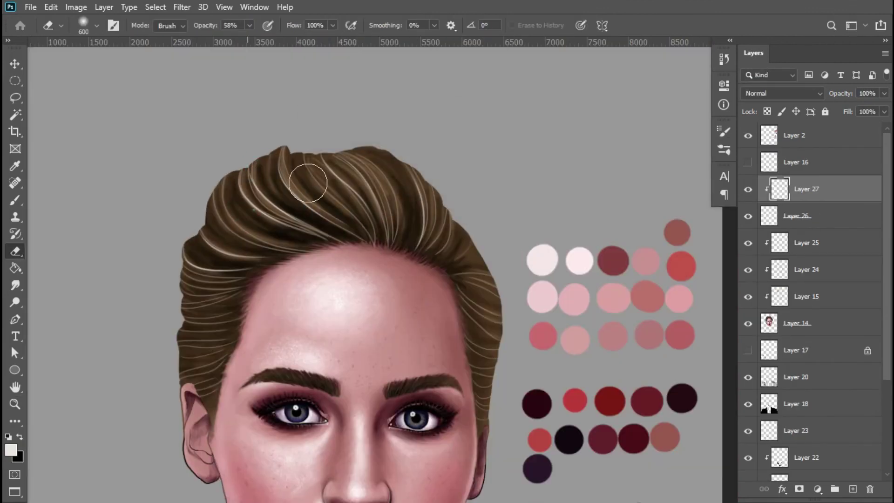
key("b")
scroll(308, 186, "up", 2)
key("0")
left_click_drag(385, 25, 405, 40)
key("z")
left_click(393, 320, "alt")
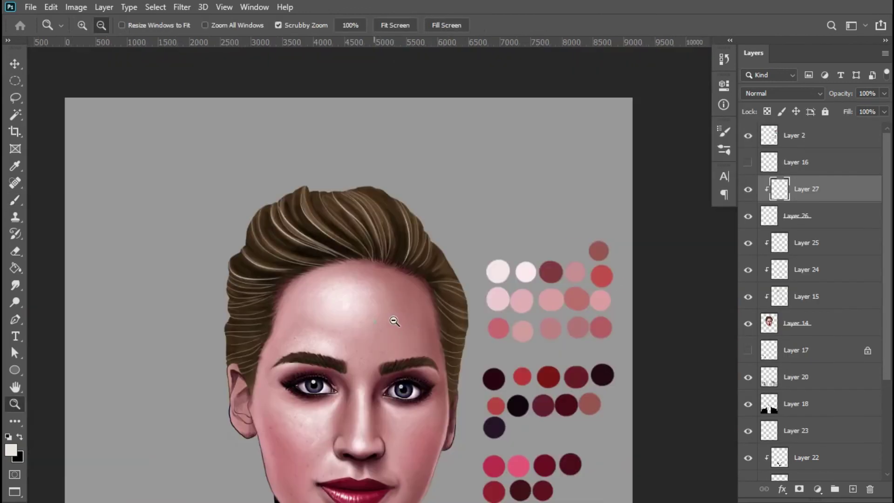
Soften the hair strands on Layer 25 with the eraser and hide the colour swatches on Layer 2
key("alt+bracketleft")
key("alt+bracketleft")
left_click(399, 343)
key("e")
key("z")
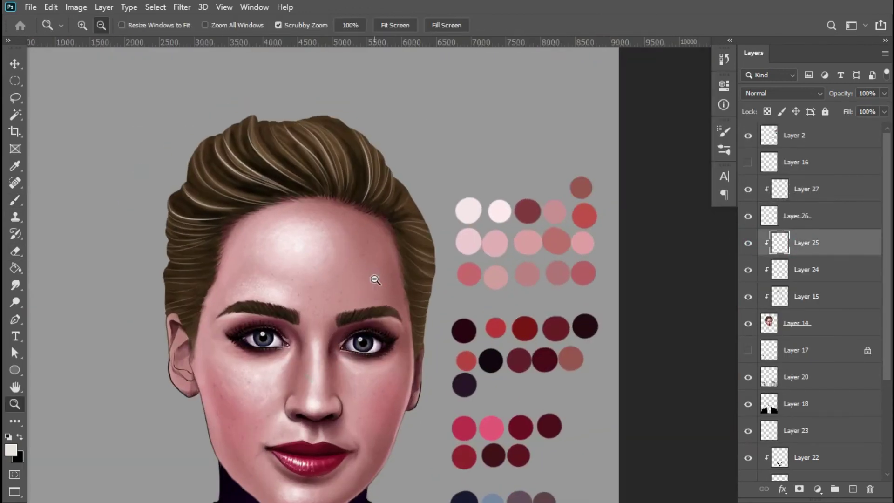
left_click(404, 332, "alt")
left_click(424, 328, "alt")
left_click(343, 144)
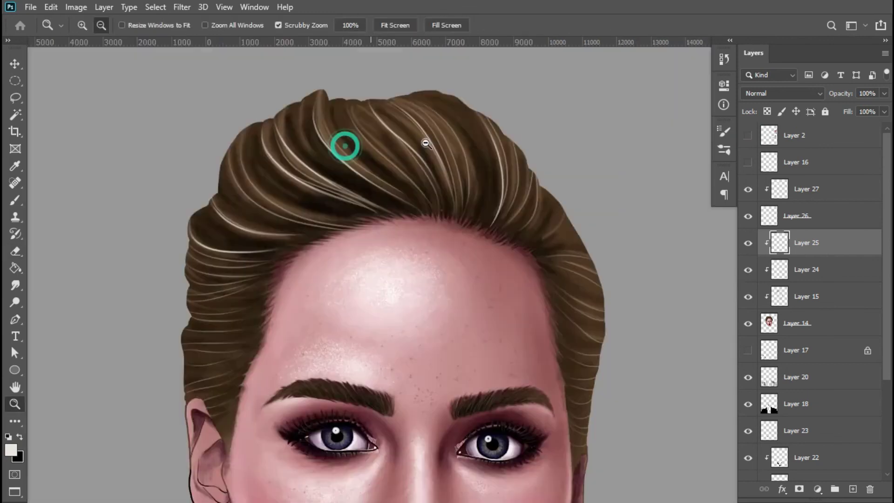
Add a new layer below Layer 19 and fill it with the lavender grey #b0afc3 as the backdrop
key("ctrl+0")
key("e")
scroll(815, 326, "down", 5)
key("ctrl+shift+n")
key("Return")
left_click(11, 450)
left_click(563, 119)
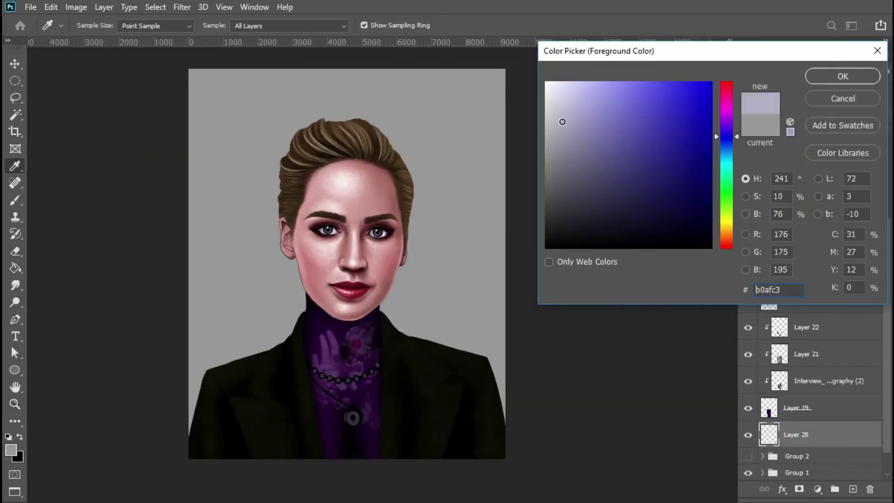
left_click(841, 74)
key("alt+BackSpace")
Pick a slightly less saturated lavender grey and refill the backdrop on Layer 28 with it
key("x")
key("z")
left_click(435, 246, "alt")
left_click(10, 449)
left_click(555, 124)
left_click(840, 74)
key("alt+BackSpace")
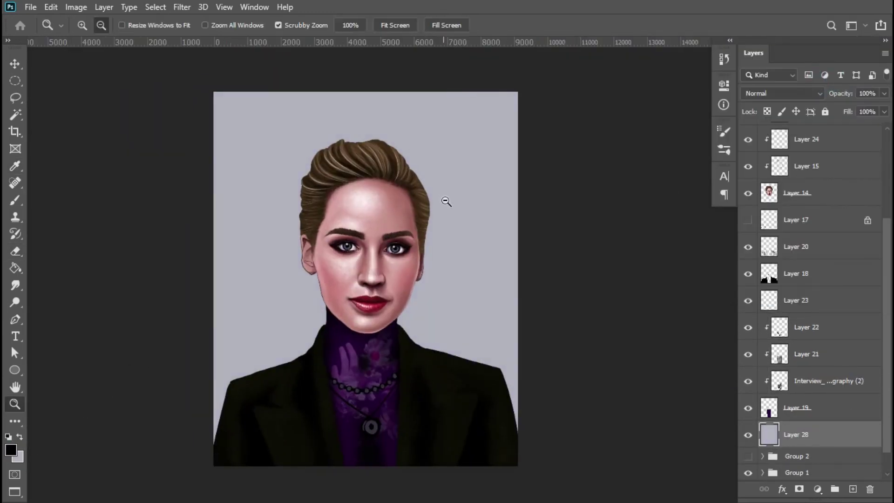
Add a new layer above Layer 28 and make a large circular selection around the head
left_click(471, 244, "alt")
left_click(461, 255)
key("ctrl+shift+n")
key("Return")
key("ctrl+0")
key("m")
left_click_drag(265, 131, 426, 324)
key("ctrl+t")
key("Return")
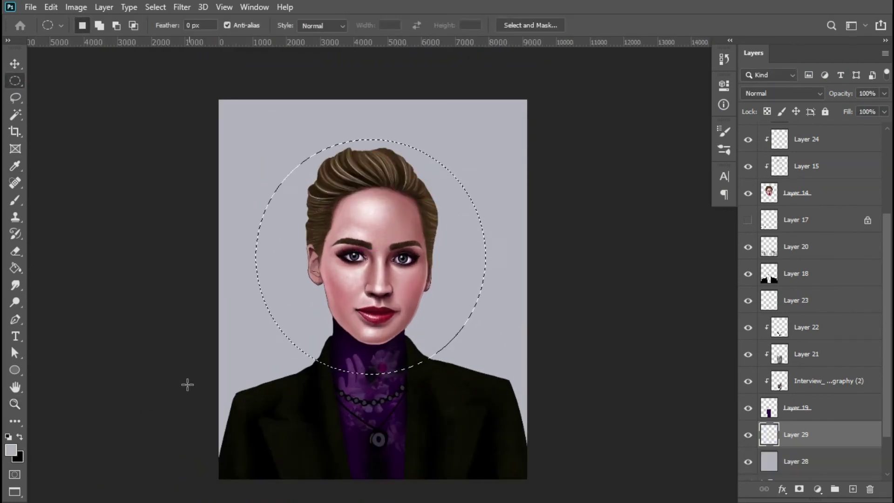
Fill the circular selection on Layer 29 with a darker grey and enlarge the disc behind the head
key("i")
key("x")
left_click(10, 450)
left_click(553, 177)
key("Return")
key("alt+BackSpace")
key("x")
key("ctrl+t")
left_click_drag(497, 137, 505, 124)
key("Return")
Add a new layer clipped to the grey disc on Layer 29
left_click(443, 239)
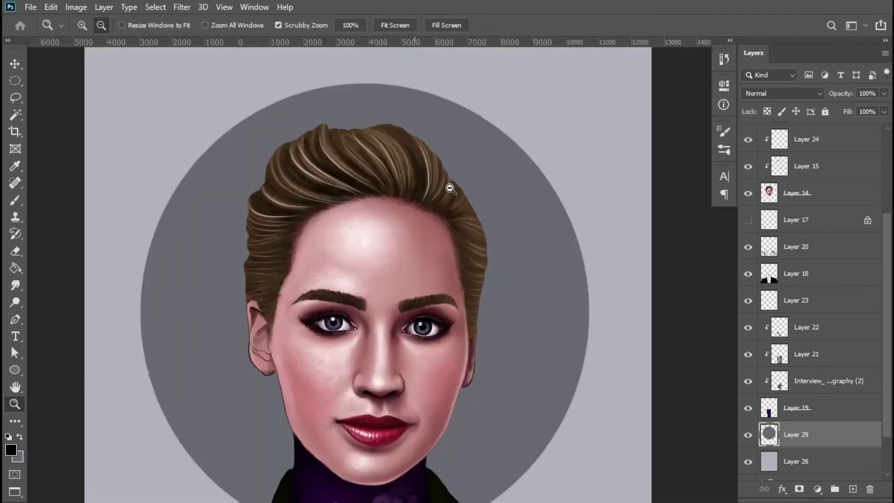
key("ctrl+minus")
key("ctrl+shift+n")
left_click(487, 154)
key("Return")
Pick a darker grey and brush soft shading onto the disc around the head with a size 2100 brush at 18% opacity
key("i")
key("x")
left_click(10, 450)
left_click(560, 193)
key("Return")
key("b")
left_click(385, 26)
key("bracketright")
key("bracketright")
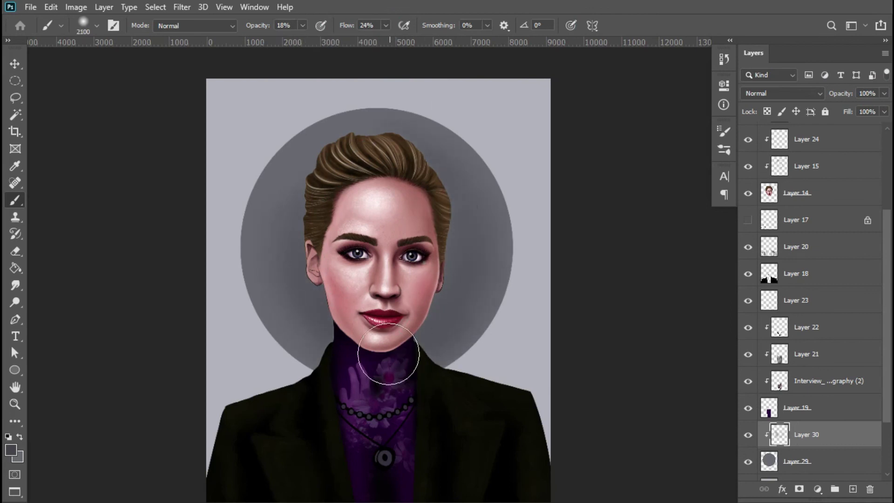
Add a layer clipped to Layer 28 and brush soft grey shading onto the backdrop around the shoulders at 26% opacity
key("ctrl+shift+alt+n")
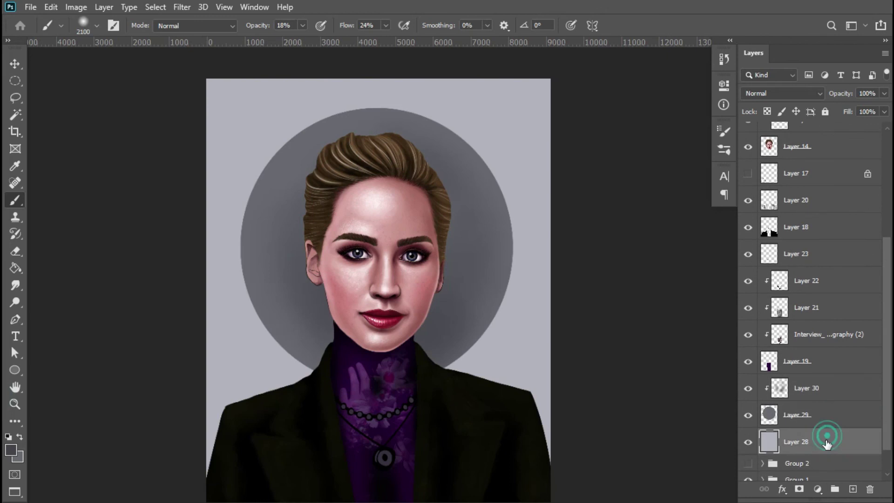
key("i")
left_click(513, 344)
left_click(11, 450)
key("Return")
key("b")
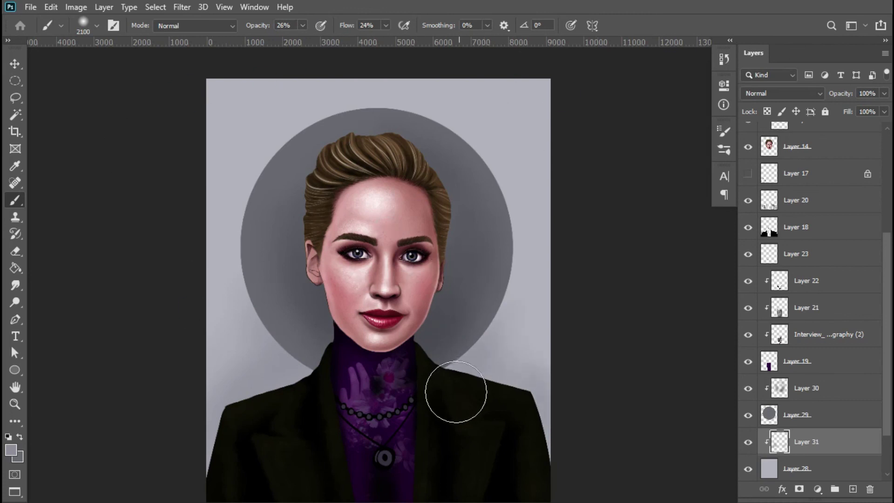
Examine the portrait in full-screen view, from the jacket, turtleneck and necklaces up to the face and hair
key("z")
key("f")
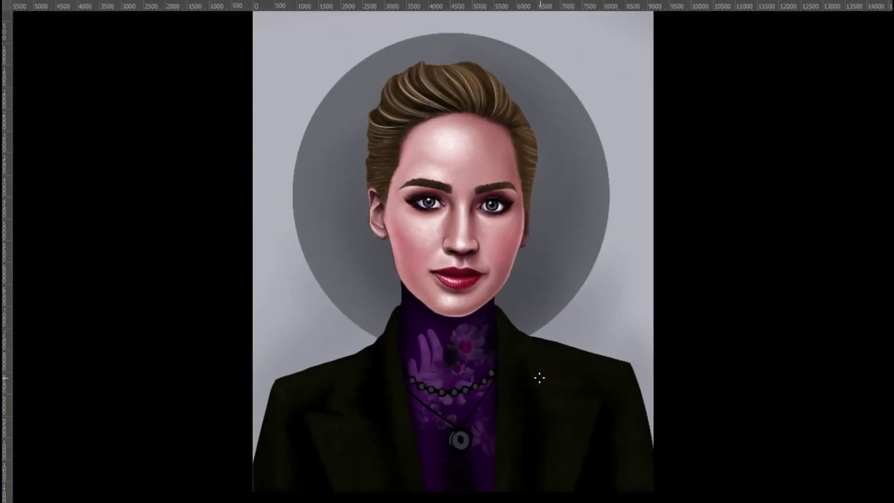
left_click_drag(546, 366, 589, 286)
scroll(590, 286, "down", 1)
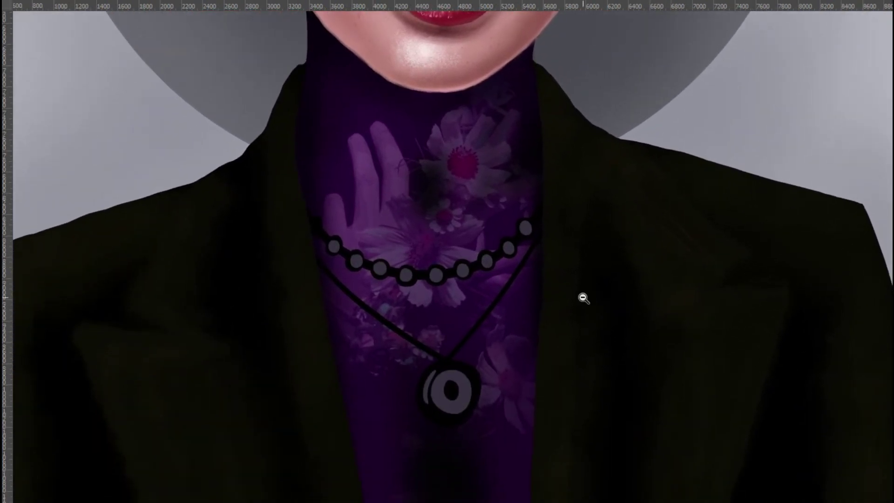
scroll(565, 310, "down", 1)
scroll(570, 289, "up", 2)
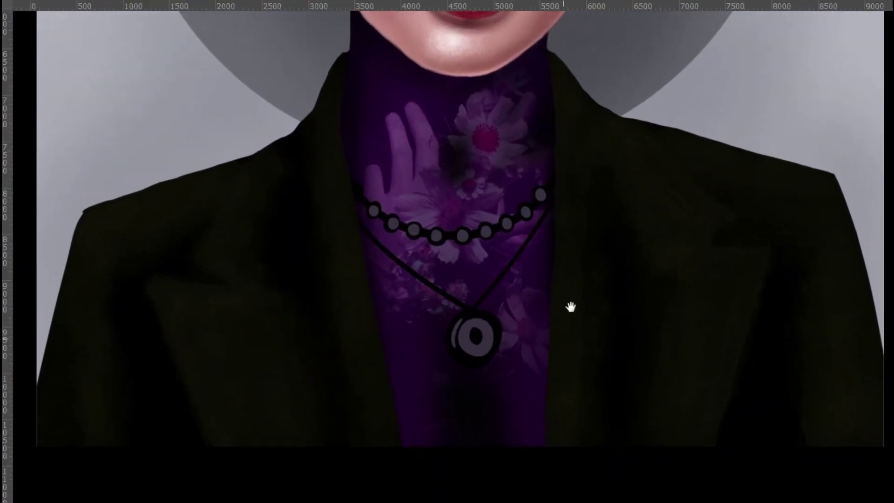
left_click_drag(586, 252, 594, 421)
left_click_drag(620, 242, 624, 377)
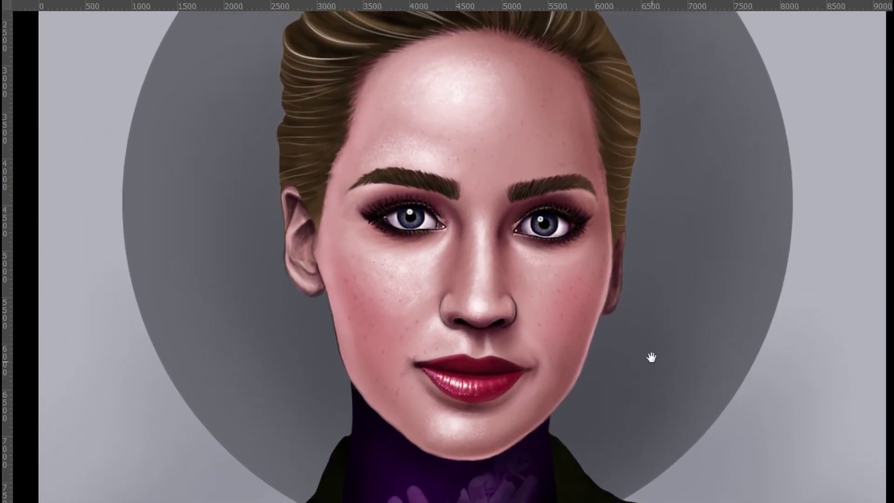